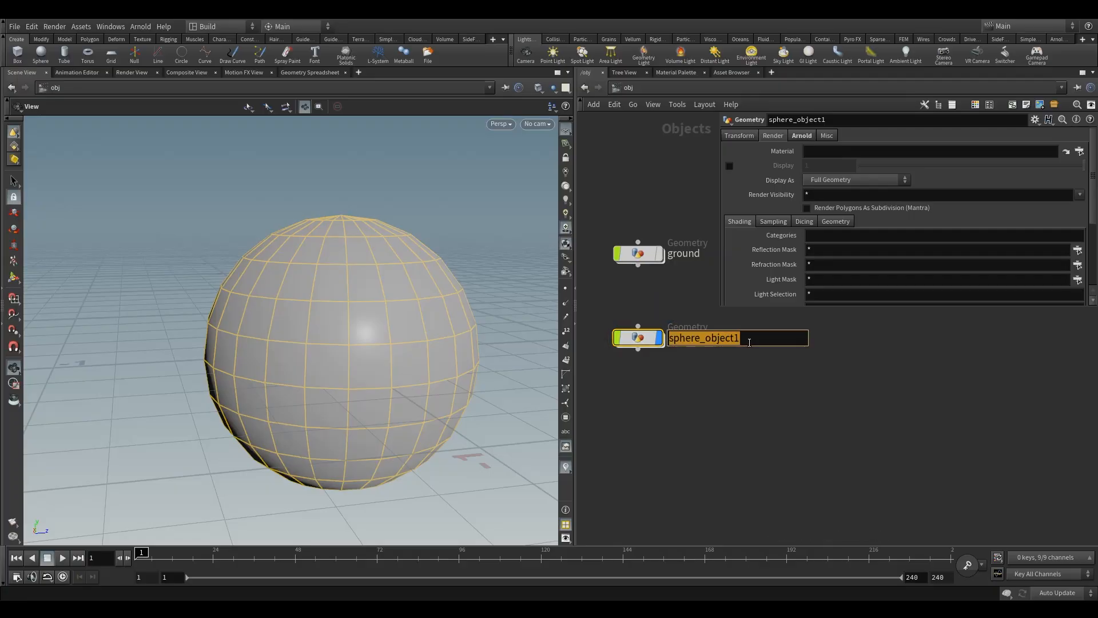
Step: Rename the sphere geometry object as ball
left_click_drag(749, 340, 699, 351)
key("BackSpace")
left_click(599, 328)
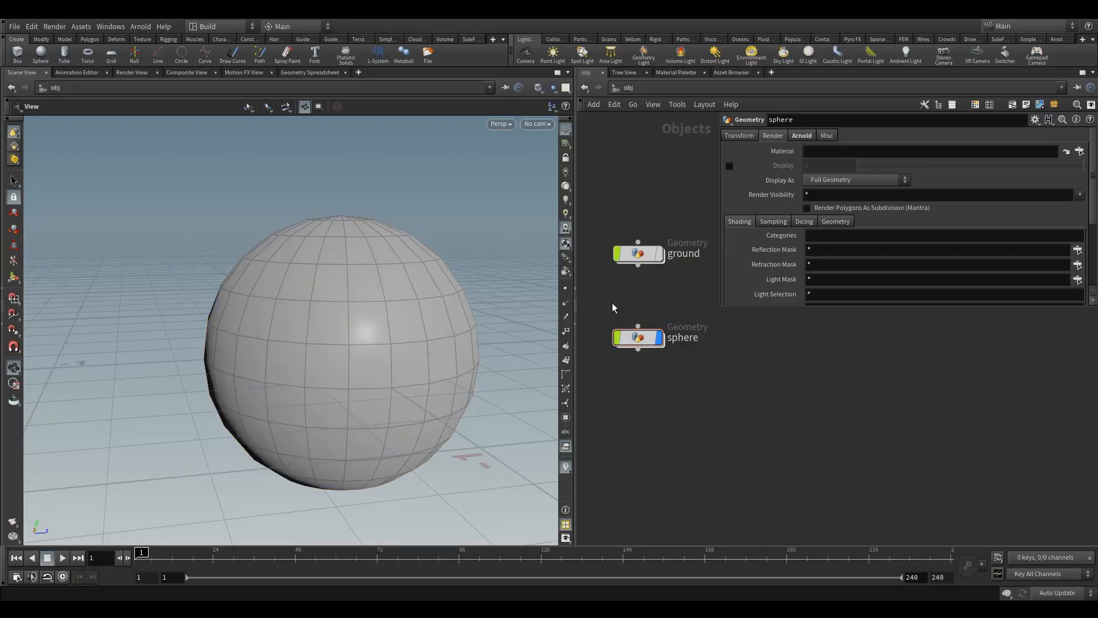
double_click(682, 339)
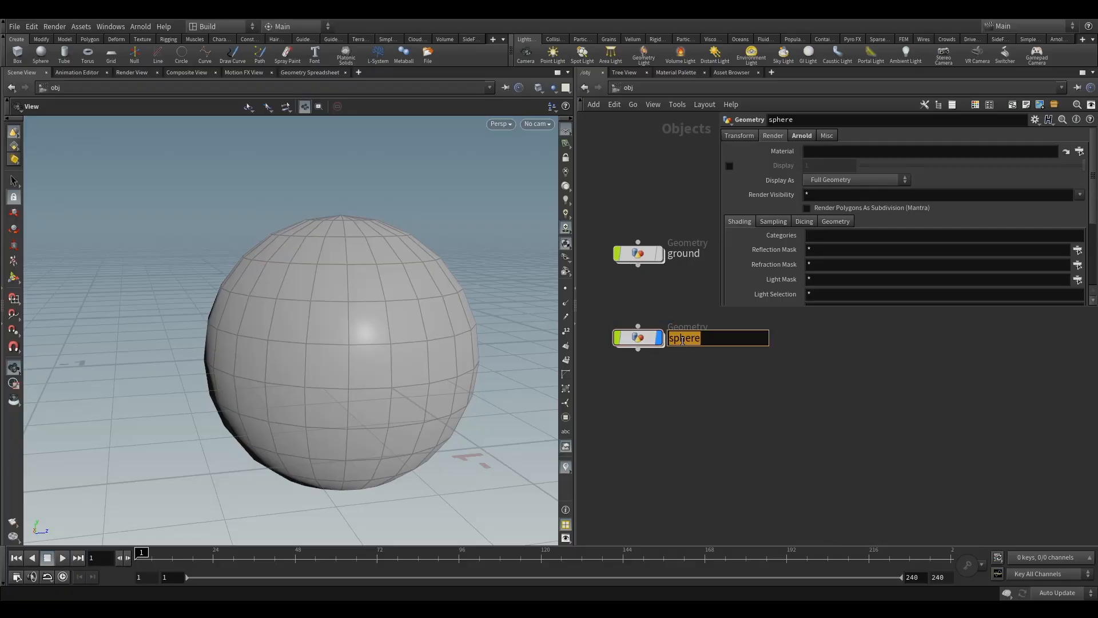
type("BA")
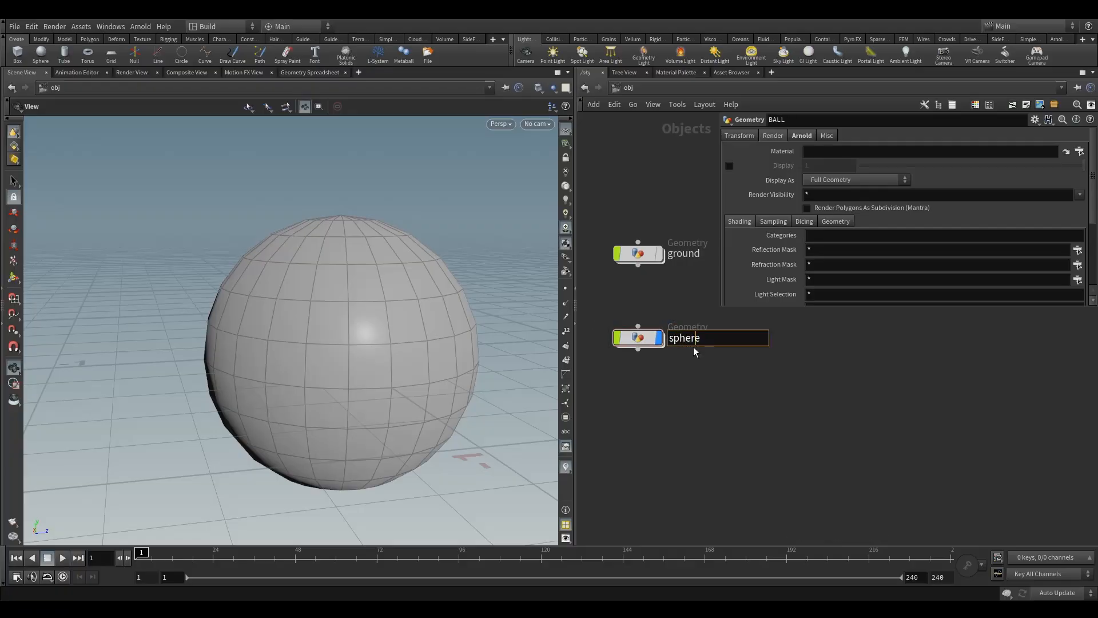
key("Return")
double_click(690, 339)
type("ball")
key("Return")
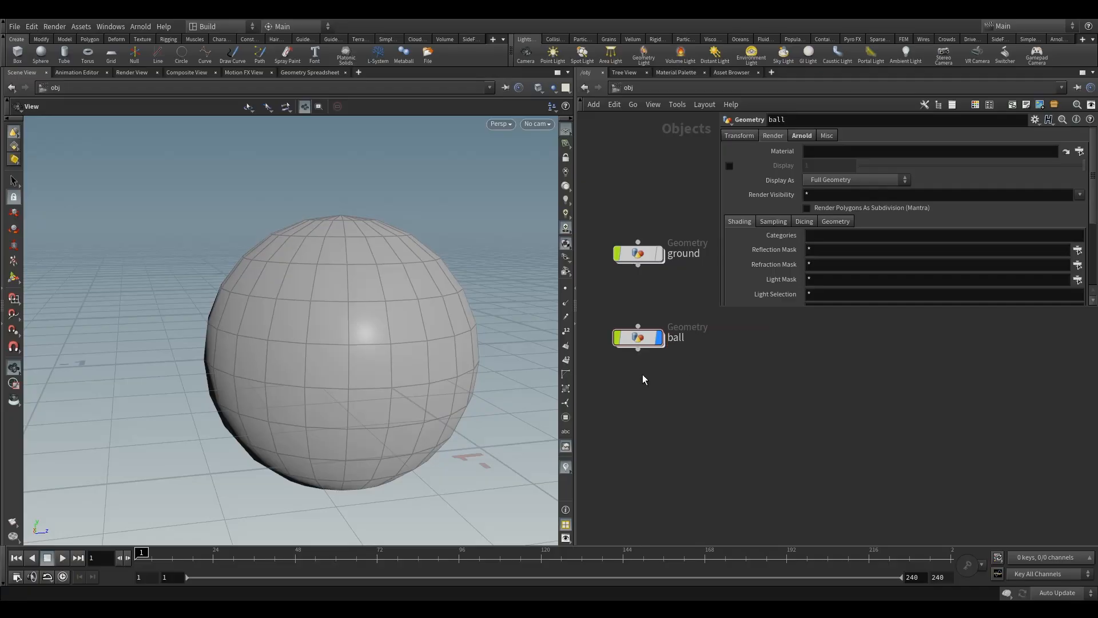
Step: Enter the ball object's geometry network and widen the network editor pane
double_click(639, 340)
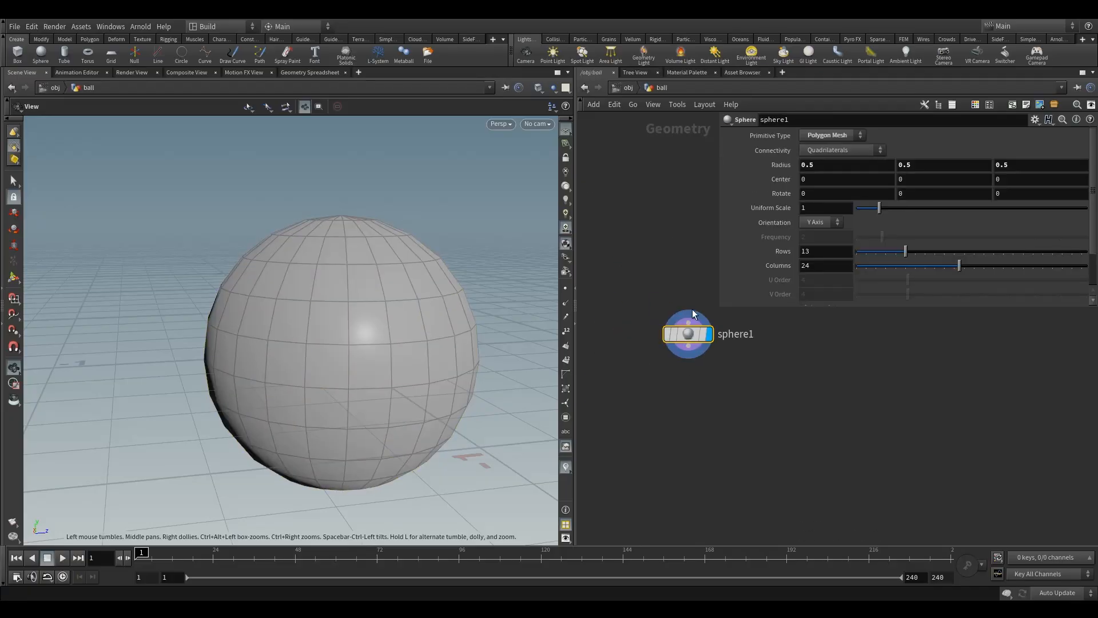
left_click_drag(375, 343, 401, 356)
left_click_drag(576, 311, 401, 311)
Step: Examine the sphere from several angles and distances in the perspective view
mouse_move(257, 365)
left_mouse_down()
mouse_move(265, 346)
mouse_move(255, 356)
left_mouse_up()
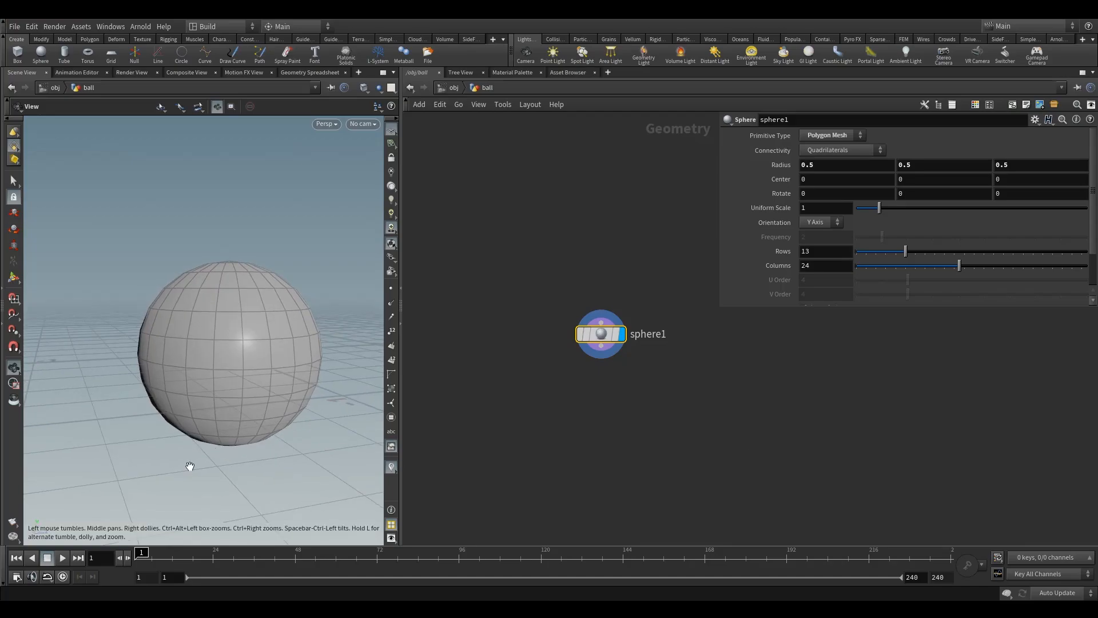
left_click_drag(164, 321, 164, 331)
right_click_drag(164, 331, 200, 336)
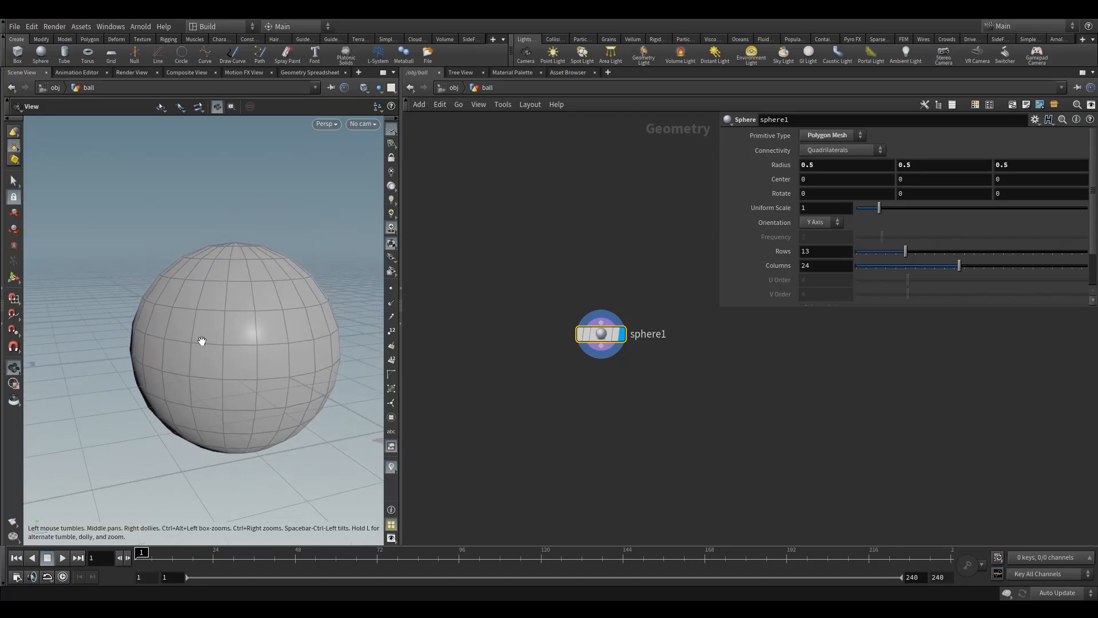
left_click_drag(228, 359, 219, 353)
left_click_drag(220, 396, 218, 383)
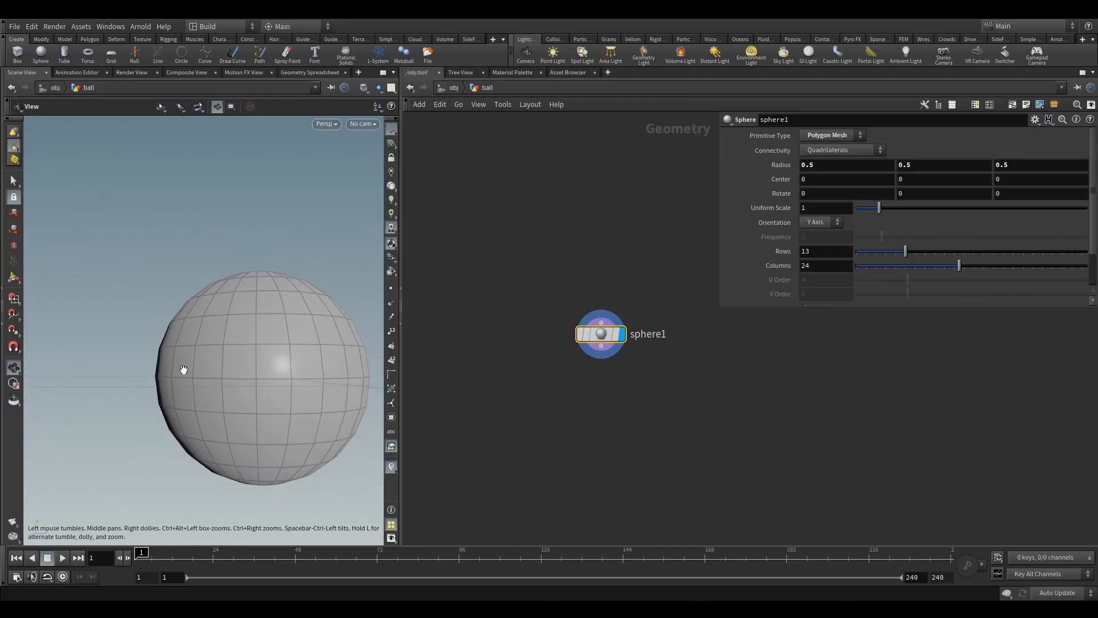
right_click_drag(184, 370, 260, 373)
left_click_drag(259, 372, 280, 383)
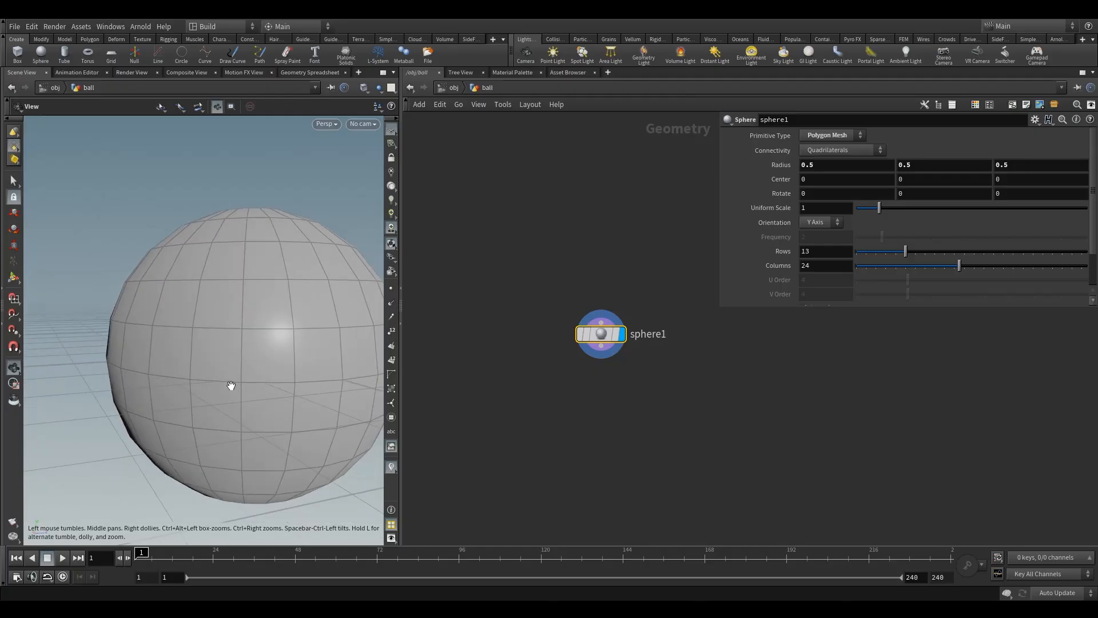
middle_click_drag(251, 414, 239, 402)
key("h")
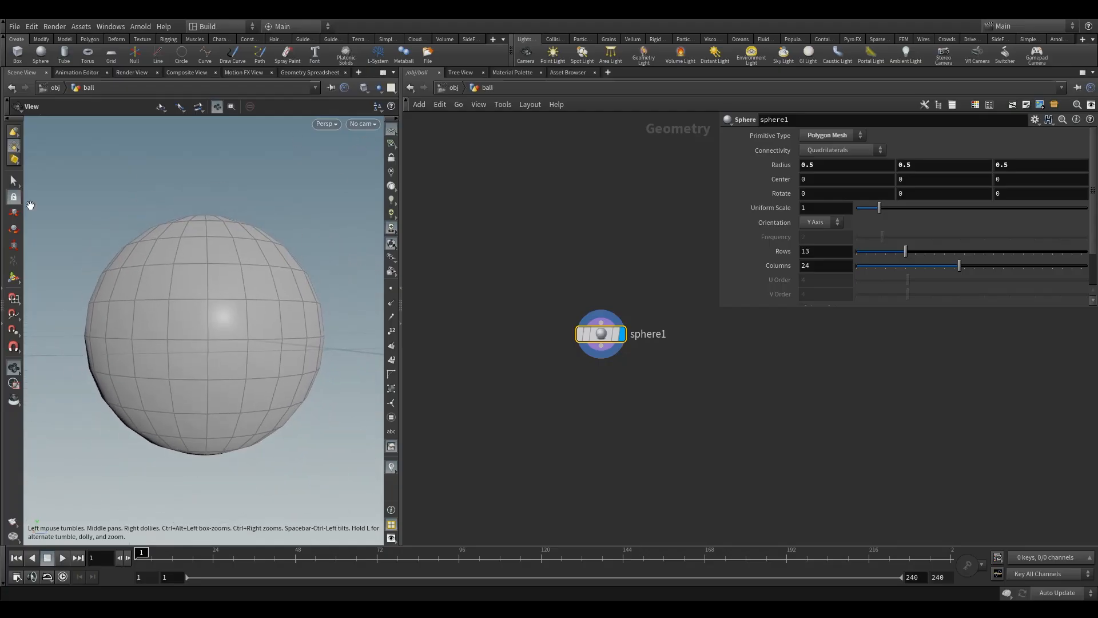
left_click(14, 181)
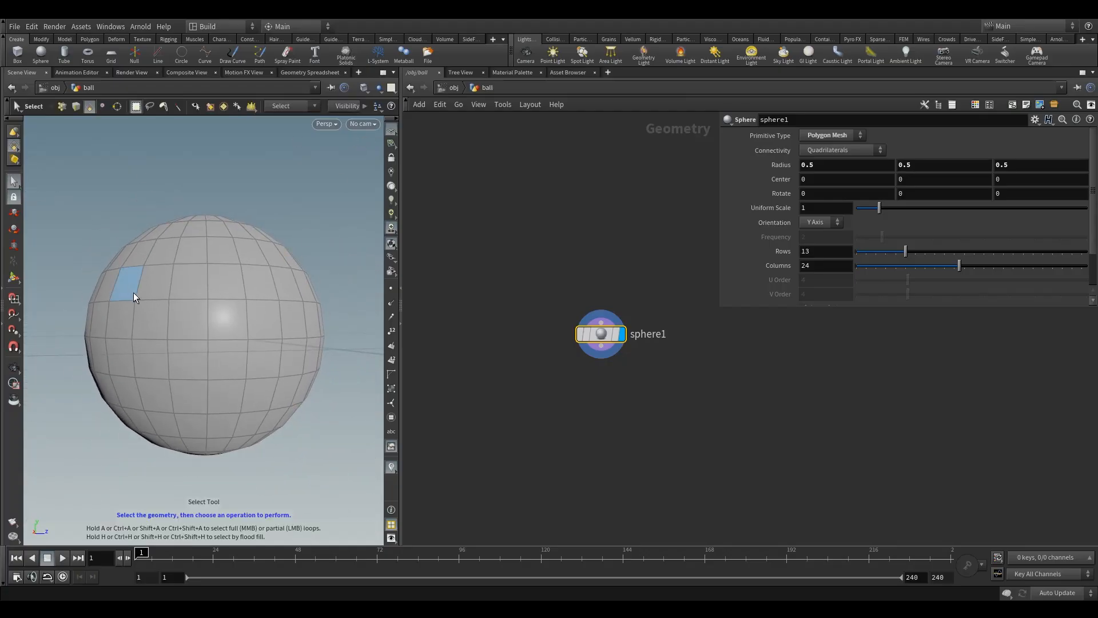
mouse_move(165, 355)
left_mouse_down("alt")
mouse_move(175, 355)
mouse_move(147, 365)
left_mouse_up("alt")
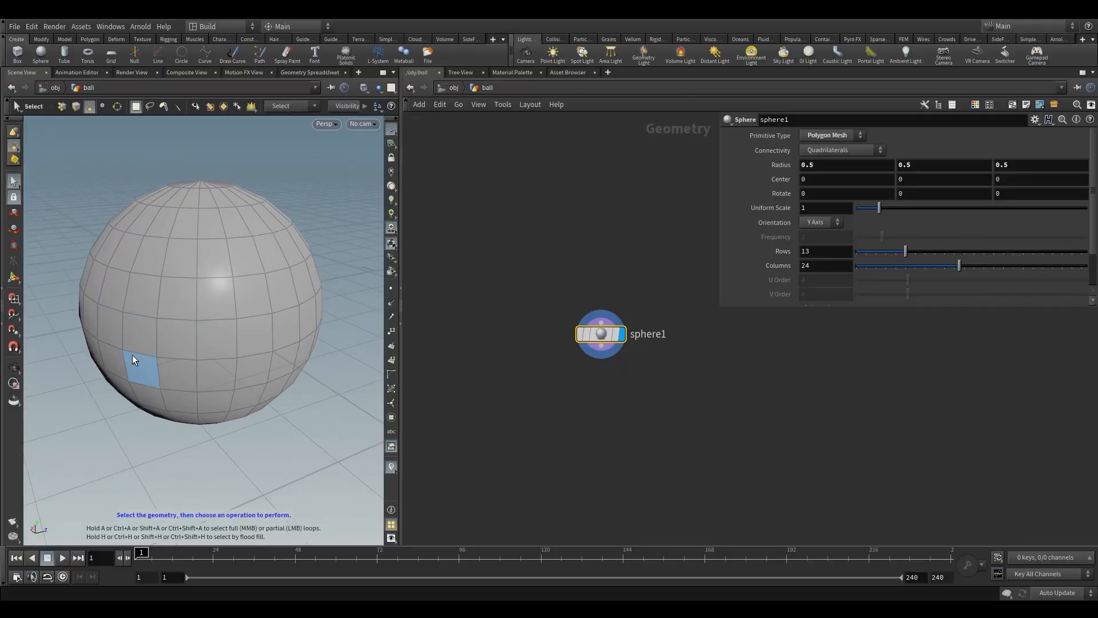
key("Escape")
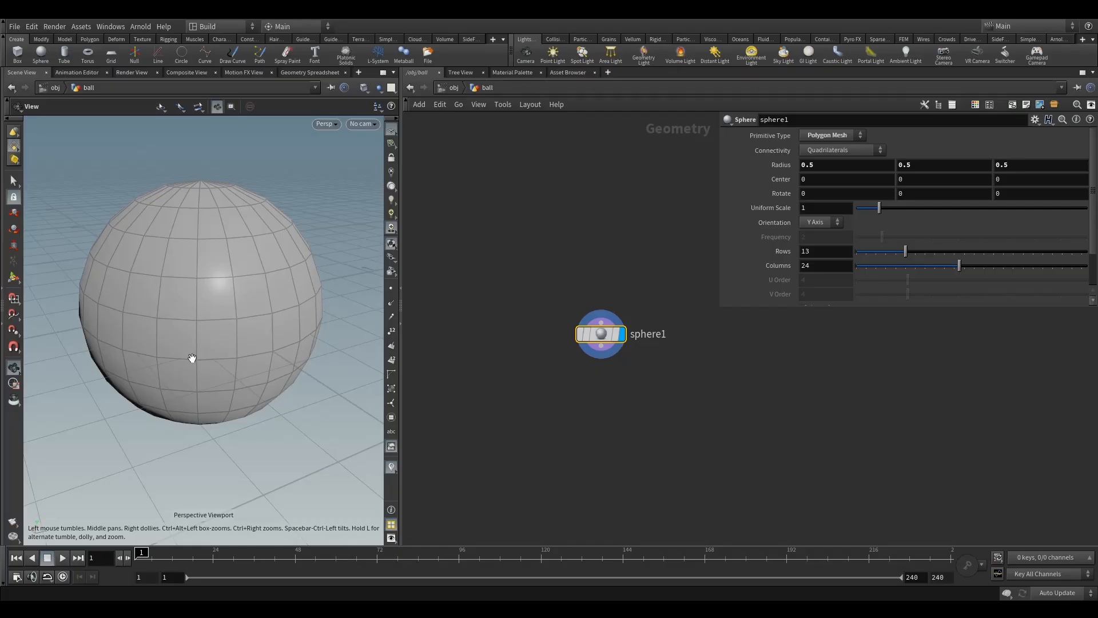
Step: Inspect the sphere in the top, front, back and UV views
key("space+2")
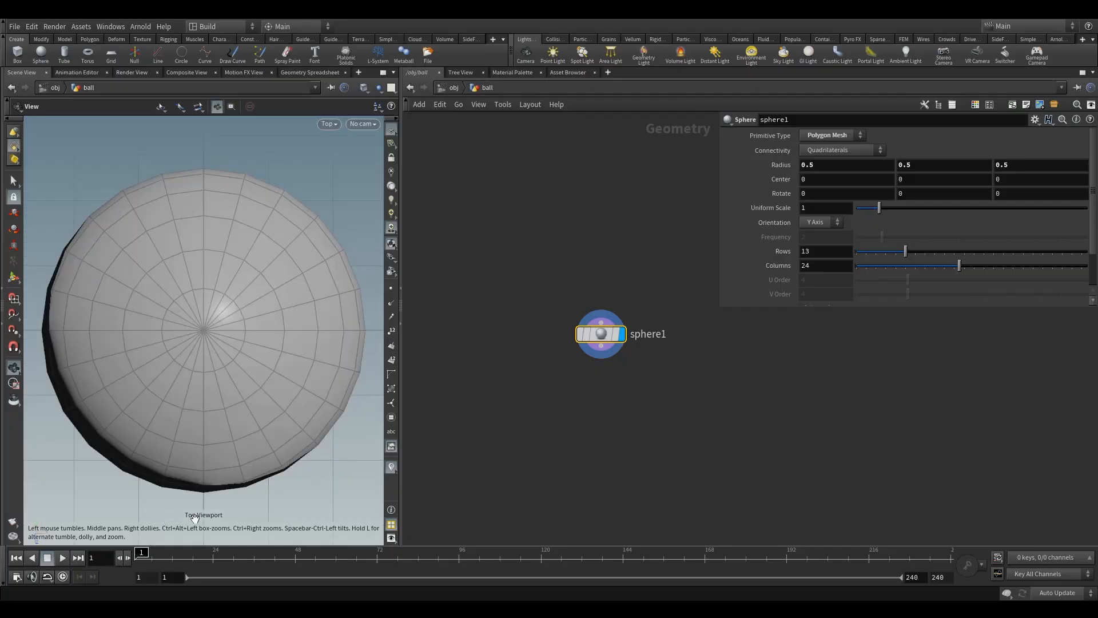
key("space+3")
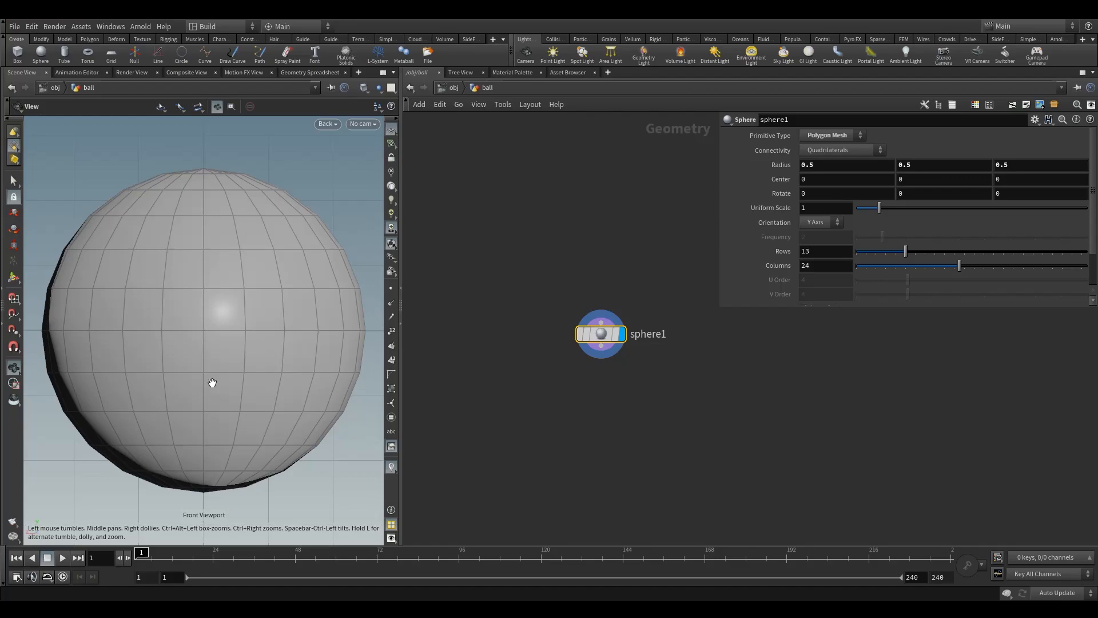
key("space+3")
key("space+3")
key("space+3")
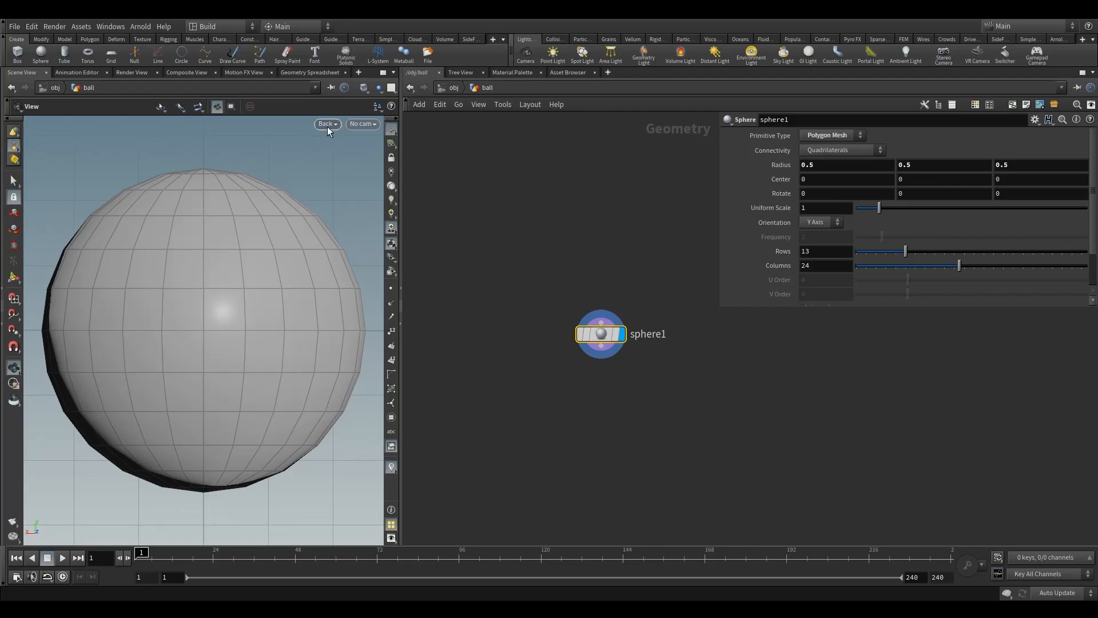
key("space+3")
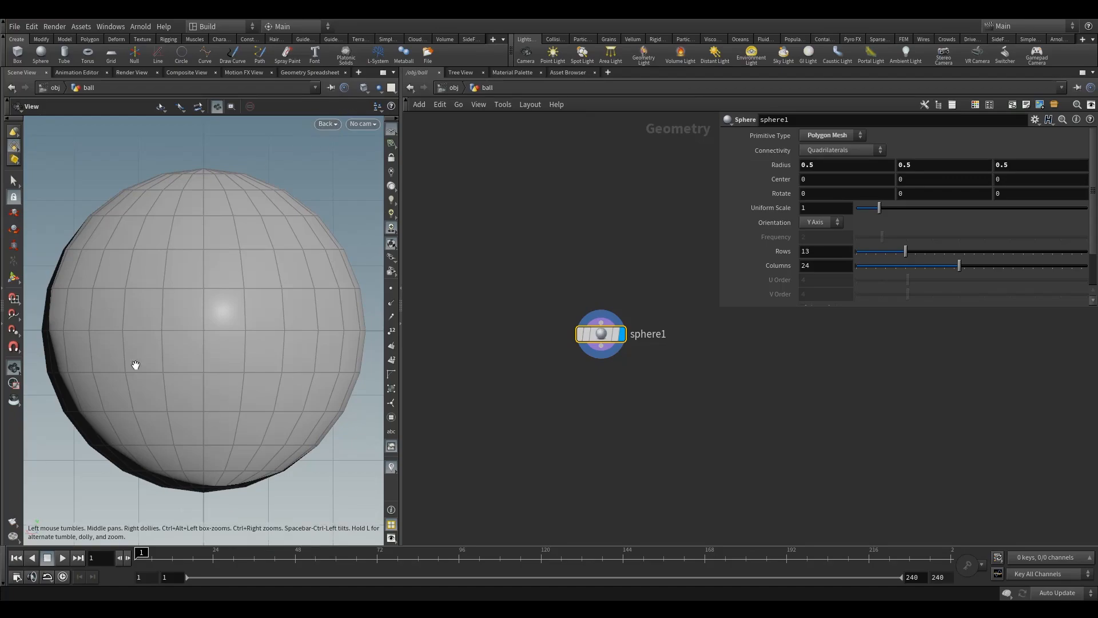
key("space+4")
key("space+5")
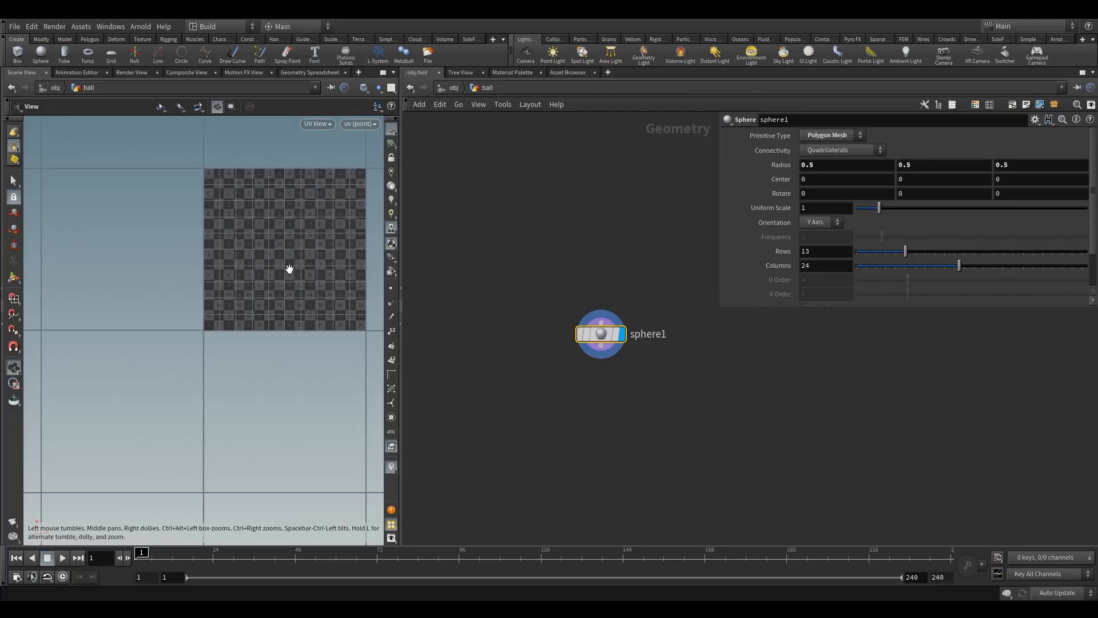
middle_click_drag(280, 253, 222, 282)
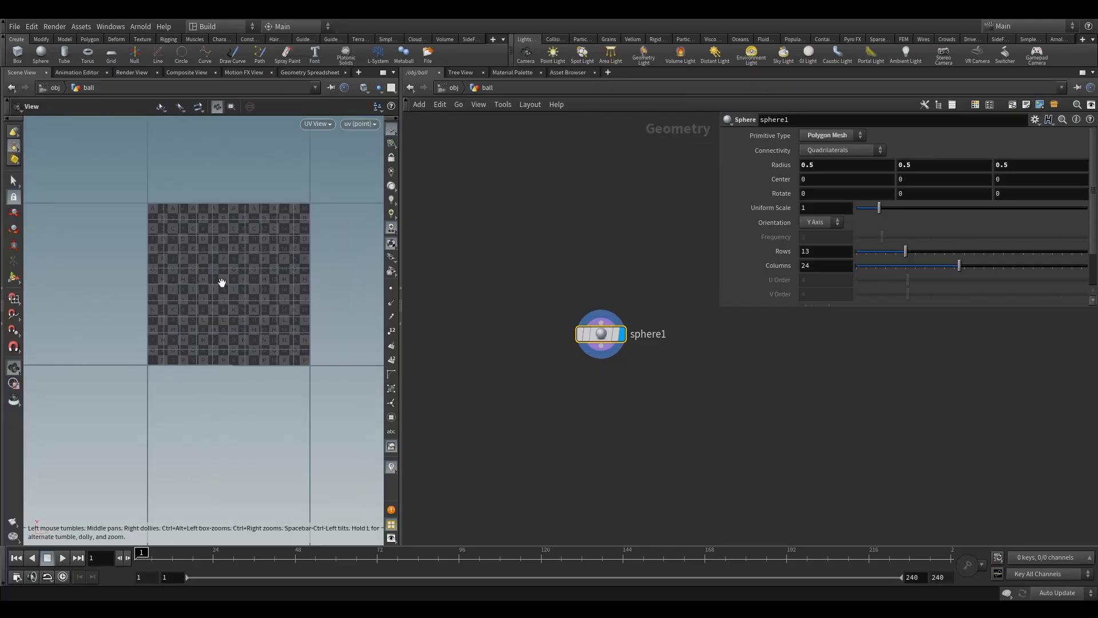
Step: Select all faces of the sphere's lower half in the front view with box picking
key("space+3")
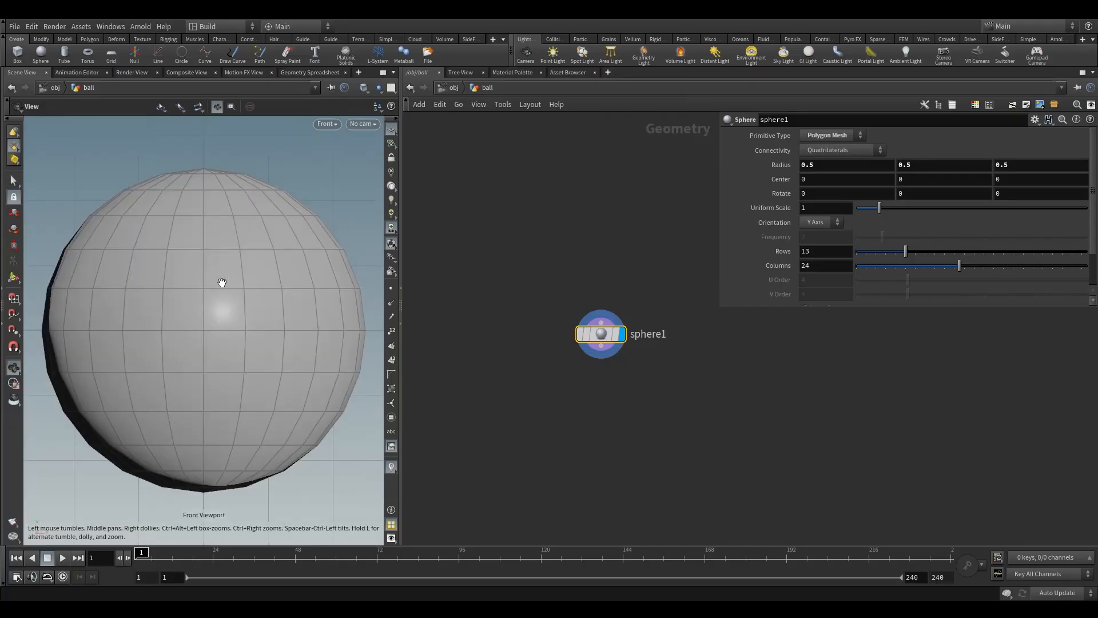
mouse_move(35, 352)
left_mouse_down()
mouse_move(357, 441)
mouse_move(365, 526)
mouse_move(256, 436)
mouse_move(33, 352)
left_mouse_up()
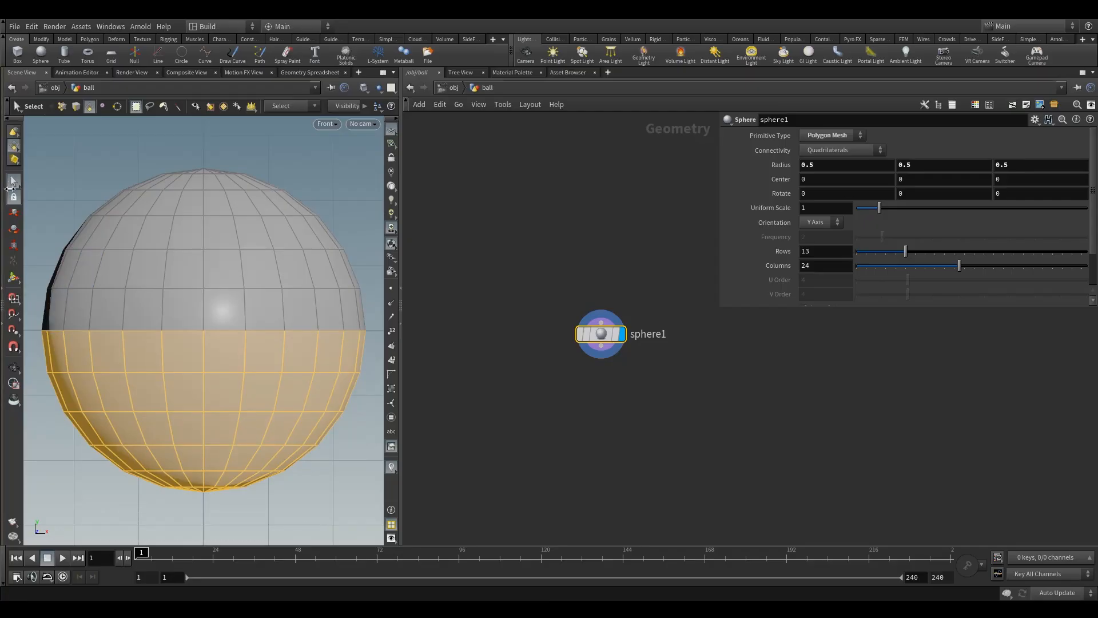
right_click(14, 182)
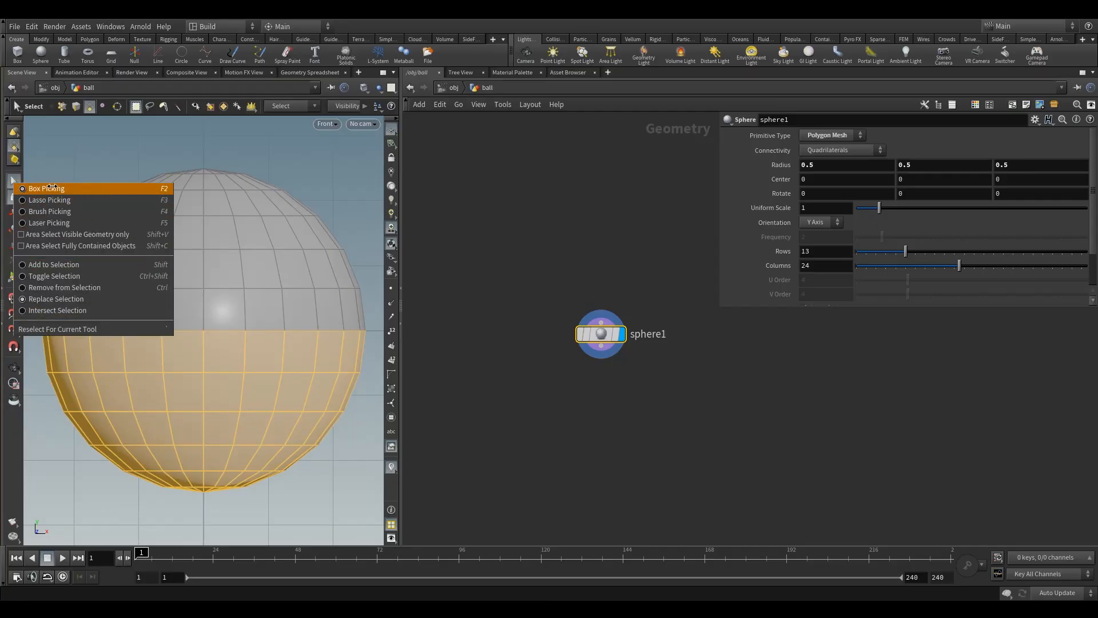
left_click(52, 188)
left_click_drag(365, 487, 147, 433)
left_click_drag(356, 521, 30, 346)
left_click(70, 375, "ctrl")
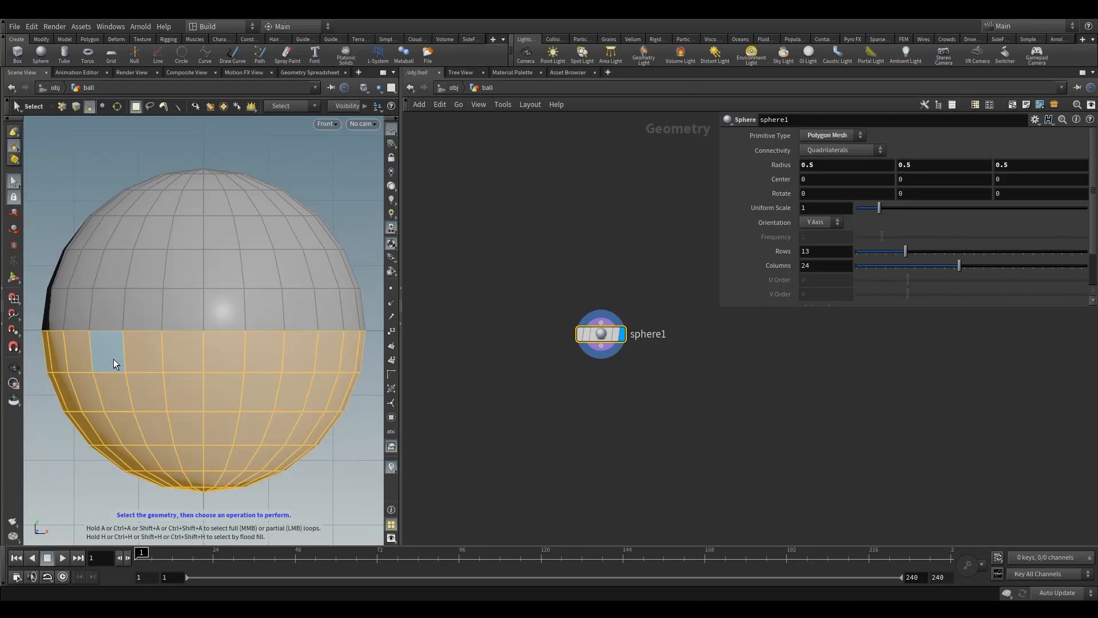
Step: Return to the perspective view and turn on area selection of visible geometry only
key("space+1")
left_click_drag(156, 376, 114, 346, "alt")
right_click_drag(114, 346, 112, 373, "alt")
mouse_move(112, 373)
left_mouse_down("alt")
mouse_move(233, 370)
mouse_move(204, 359)
mouse_move(115, 361)
left_mouse_up("alt")
right_click(14, 182)
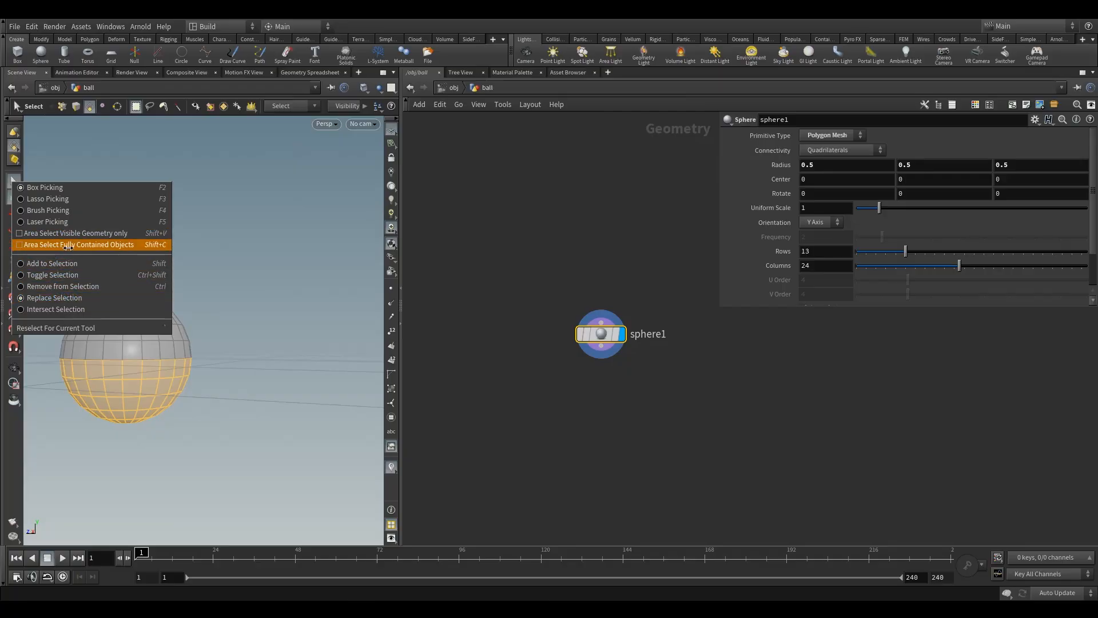
left_click(99, 233)
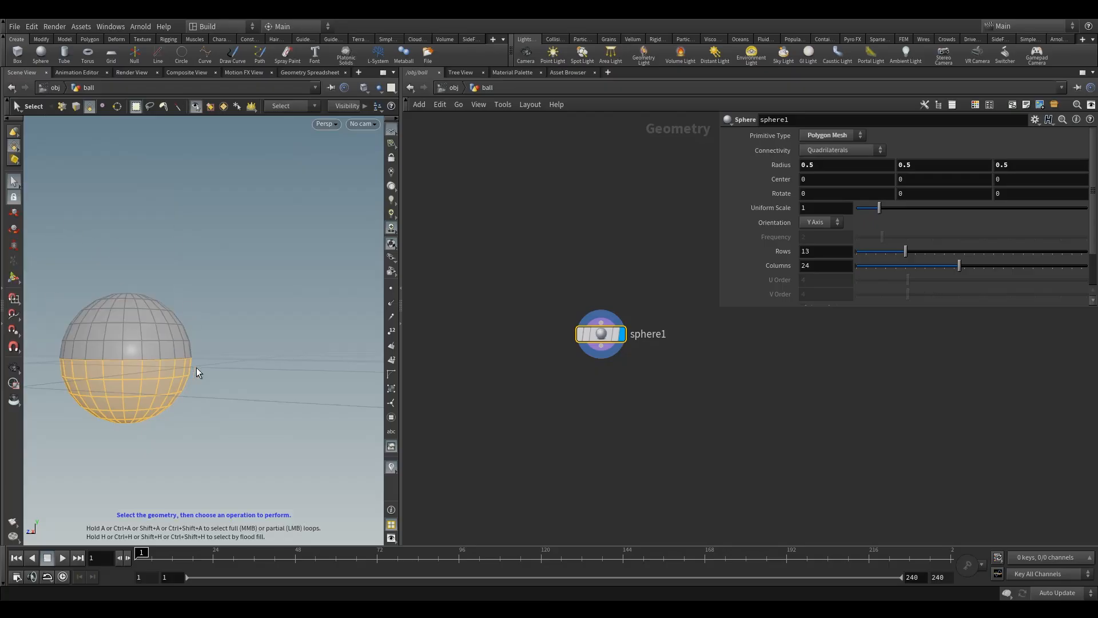
Step: Delete the selected lower-half faces and space the new Blast node below the sphere node
left_click_drag(177, 345, 160, 343, "alt")
middle_click_drag(133, 334, 162, 342, "alt")
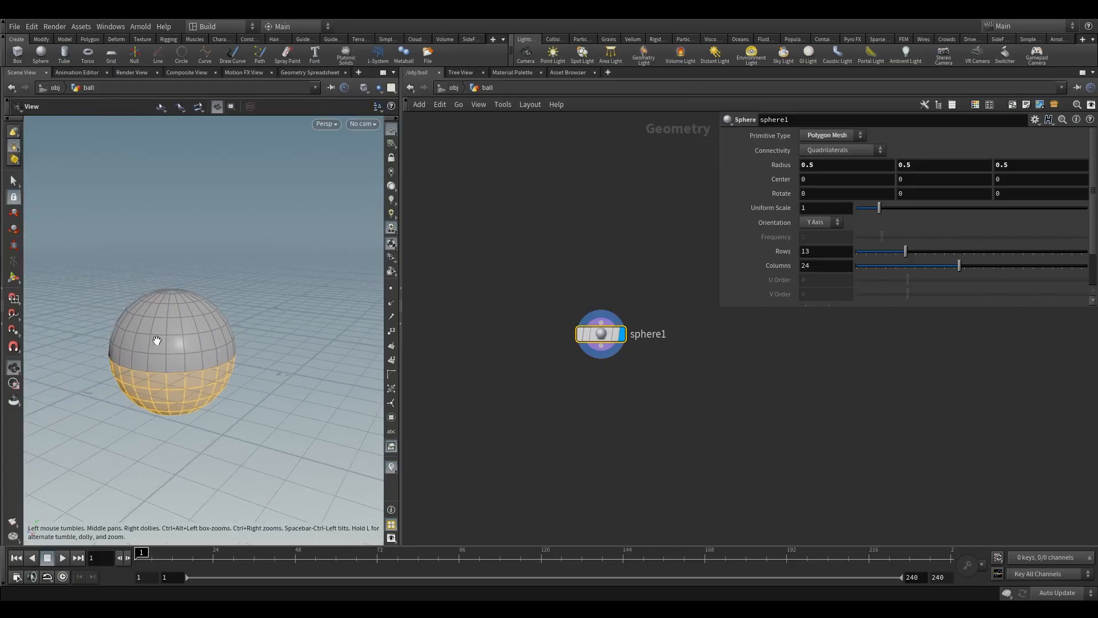
right_click_drag(163, 342, 210, 298, "alt")
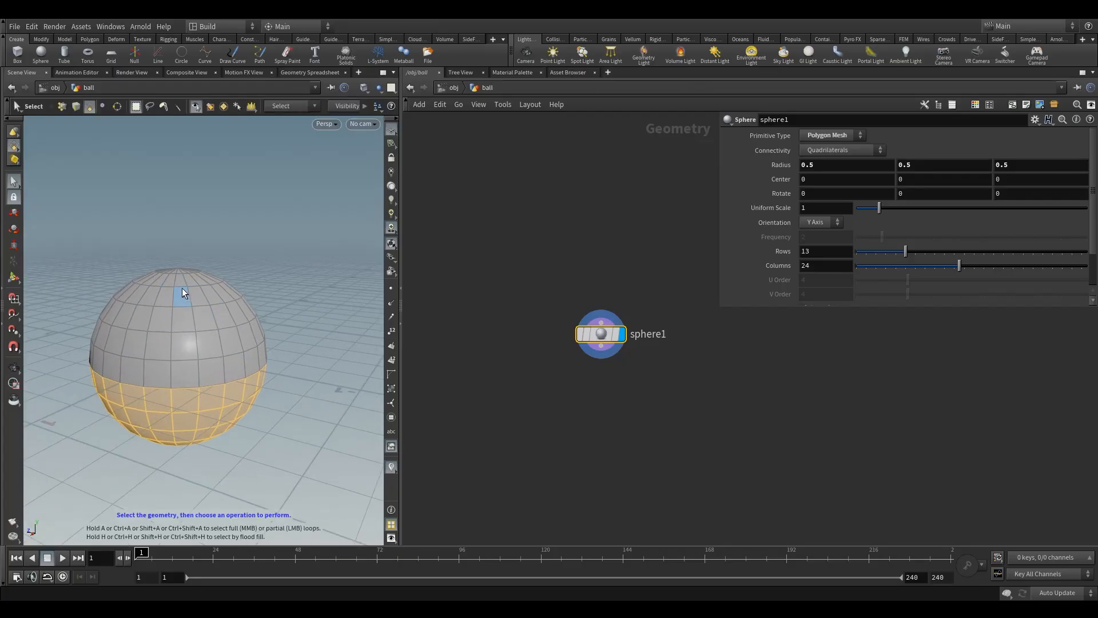
key("Delete")
left_click_drag(604, 334, 602, 360)
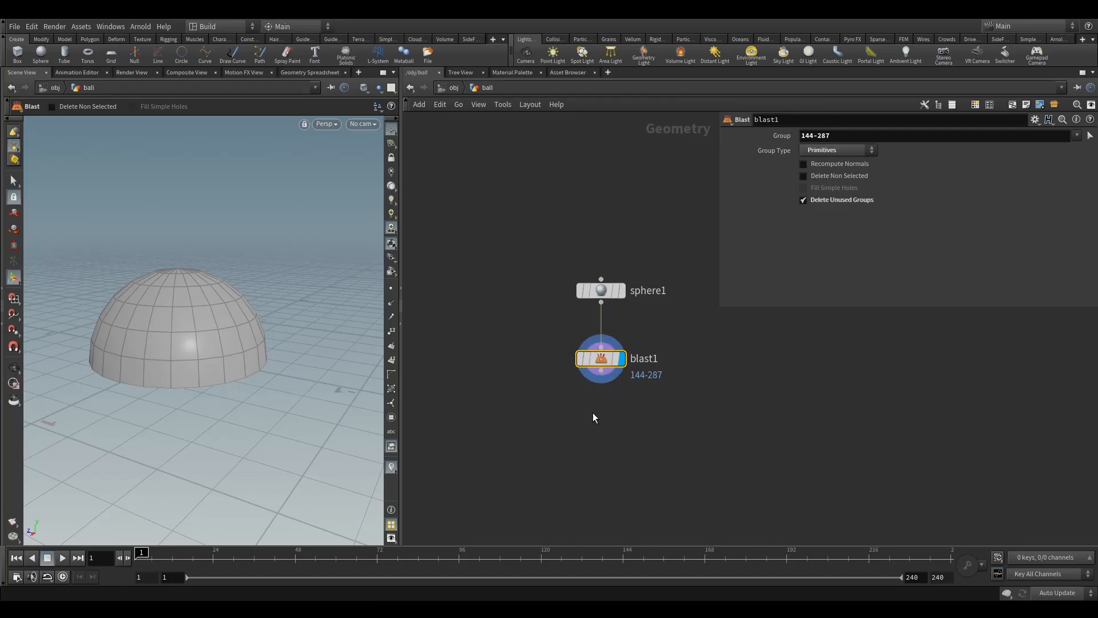
Step: Add a PolyExtrude node fed by the Blast node and display its result
middle_click_drag(588, 438, 504, 296)
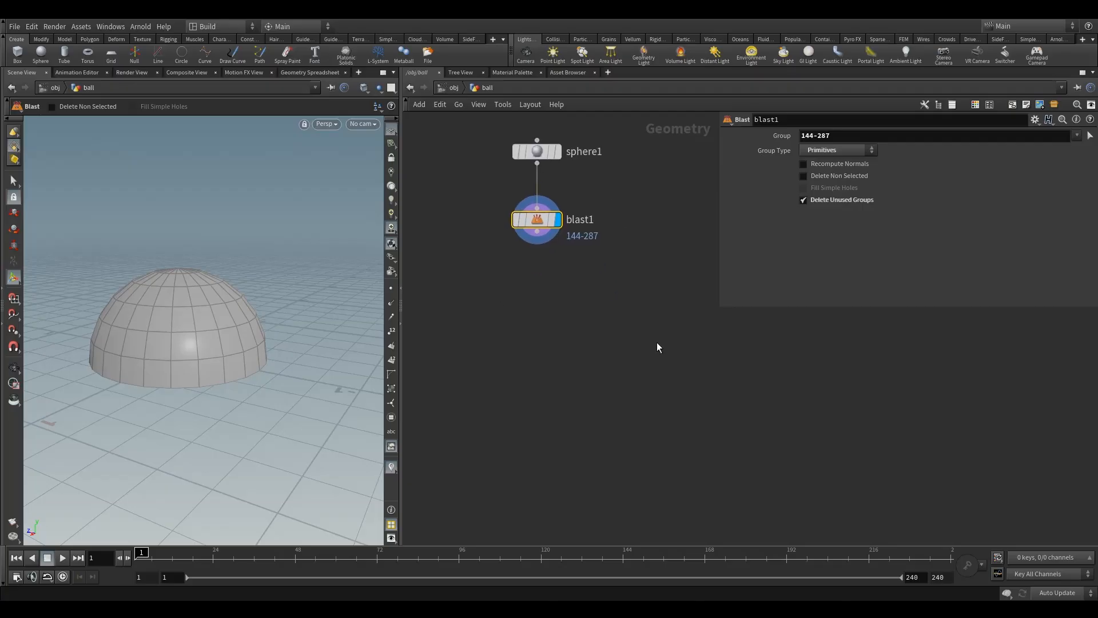
key("Tab")
type("pol")
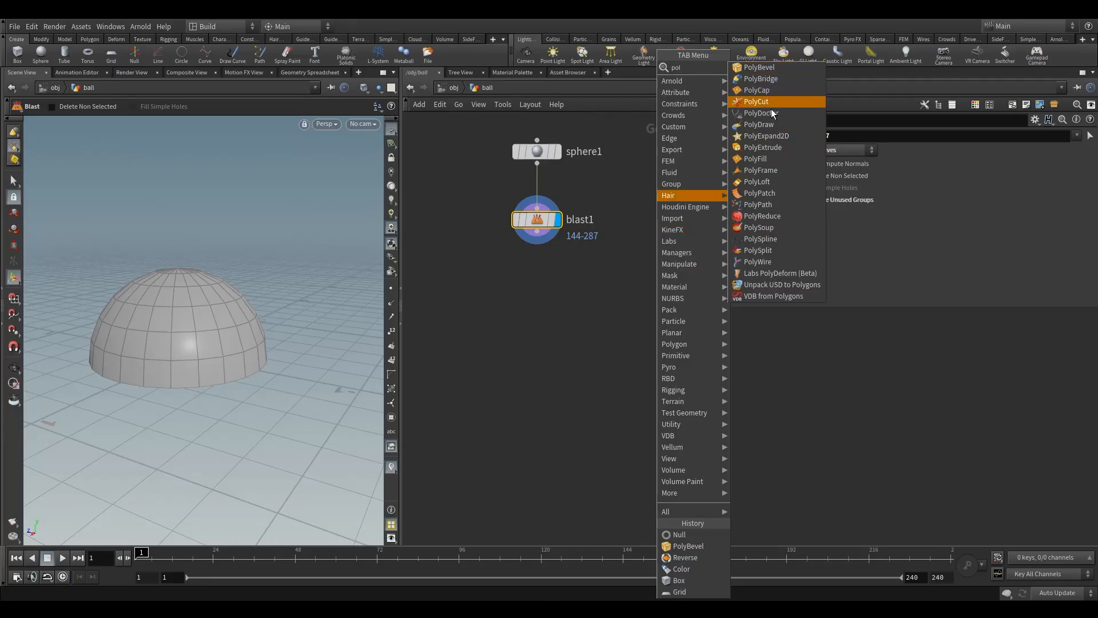
left_click(763, 147)
left_click(606, 317)
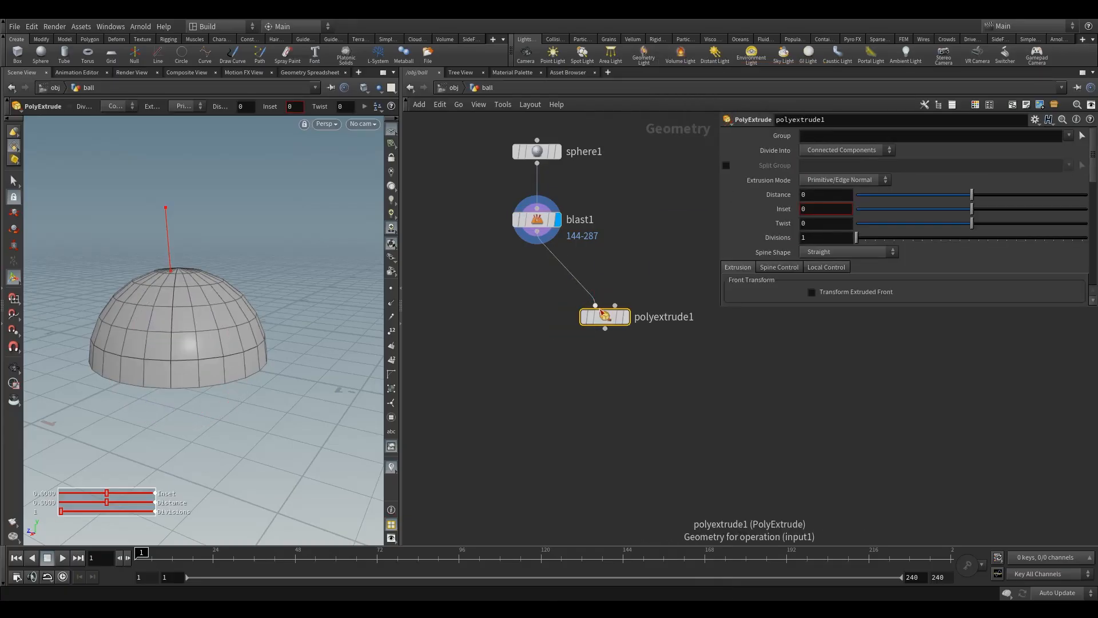
left_click_drag(600, 314, 628, 316)
left_click(654, 318)
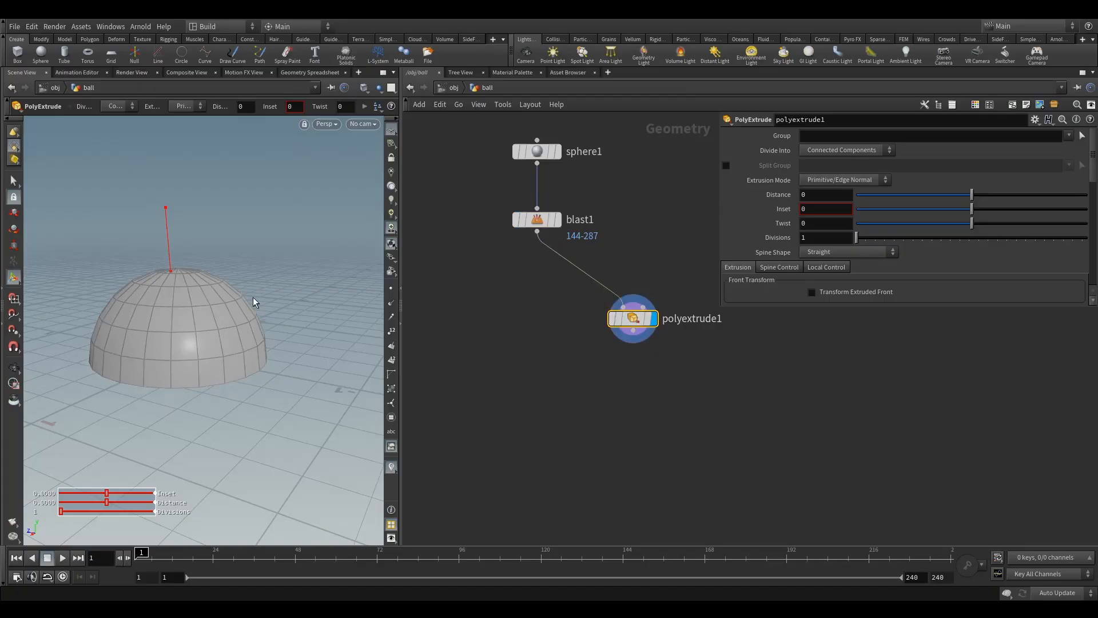
Step: Set the PolyExtrude distance to 0.087 and check the extruded dome from above
left_click_drag(217, 284, 139, 370, "alt")
right_click_drag(139, 370, 163, 427, "alt")
middle_click_drag(163, 426, 166, 343, "alt")
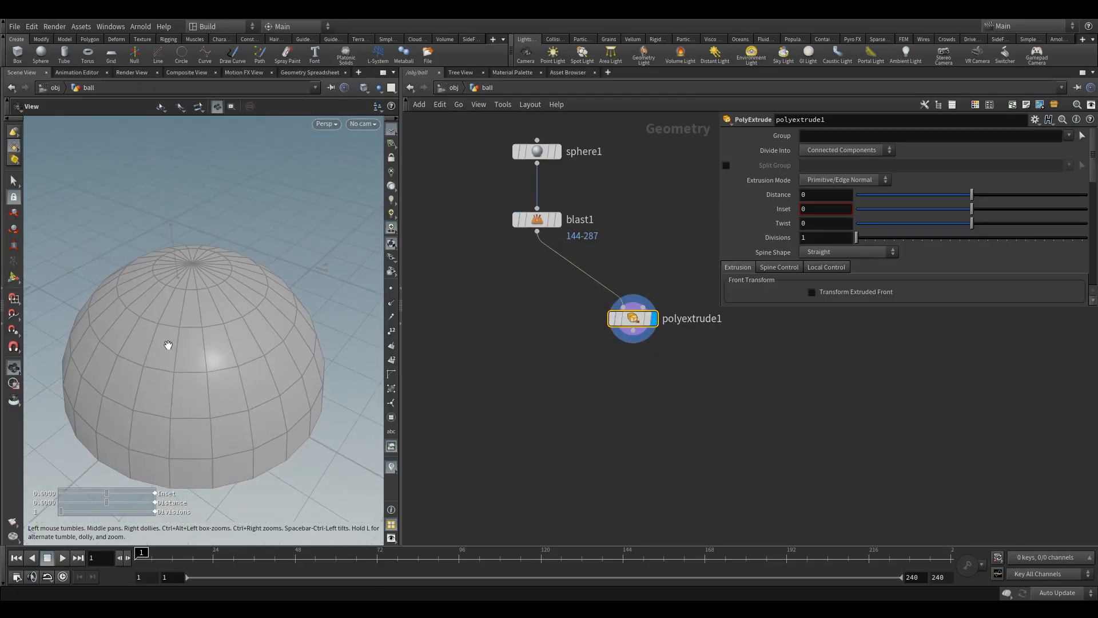
right_click_drag(167, 343, 175, 282, "alt")
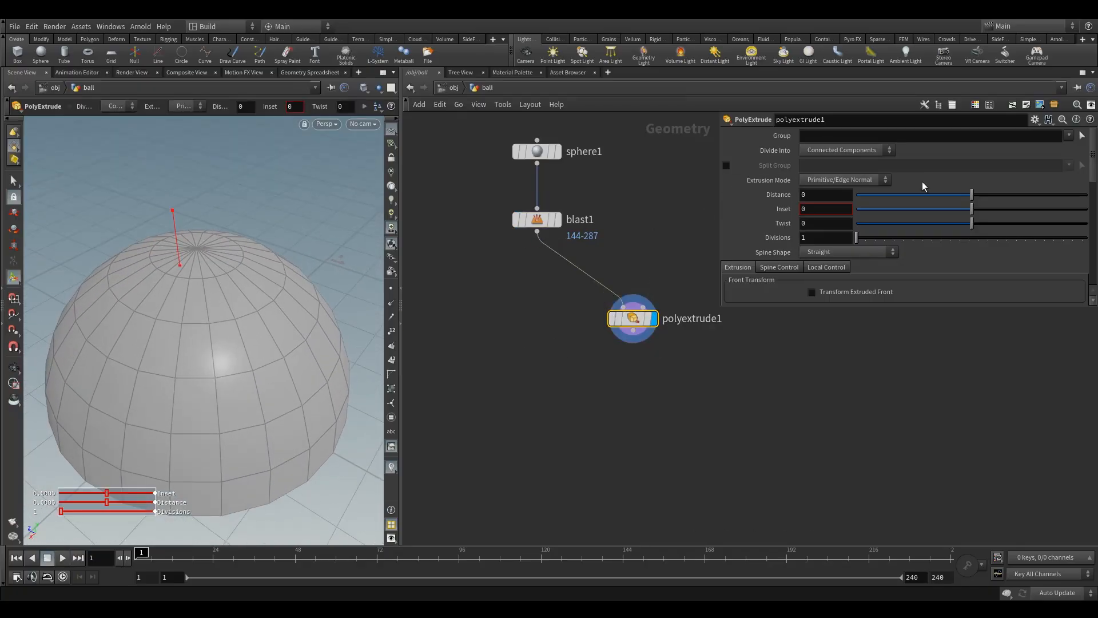
mouse_move(972, 194)
left_mouse_down()
mouse_move(1000, 199)
mouse_move(982, 196)
left_mouse_up()
key("Escape")
mouse_move(179, 349)
left_mouse_down()
mouse_move(179, 315)
mouse_move(240, 262)
mouse_move(228, 268)
mouse_move(301, 284)
mouse_move(154, 363)
mouse_move(127, 400)
mouse_move(192, 287)
mouse_move(209, 323)
mouse_move(206, 385)
mouse_move(189, 336)
mouse_move(166, 358)
left_mouse_up()
key("Return")
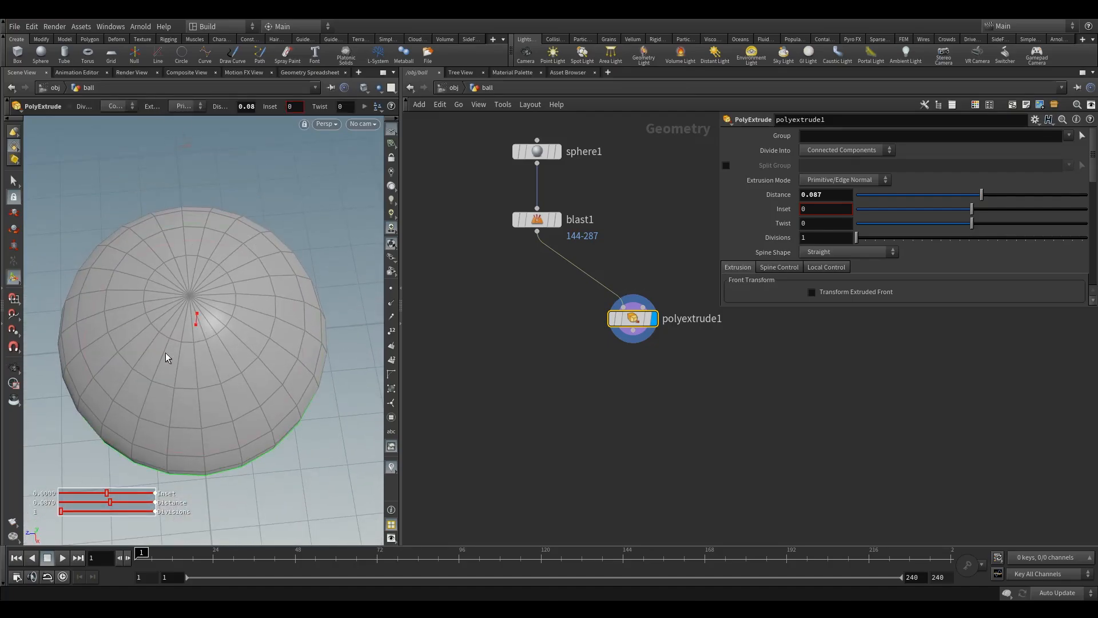
Step: Restrict the PolyExtrude to the ring of faces 0-23 around the dome's pole and check the raised result
left_click(1081, 138)
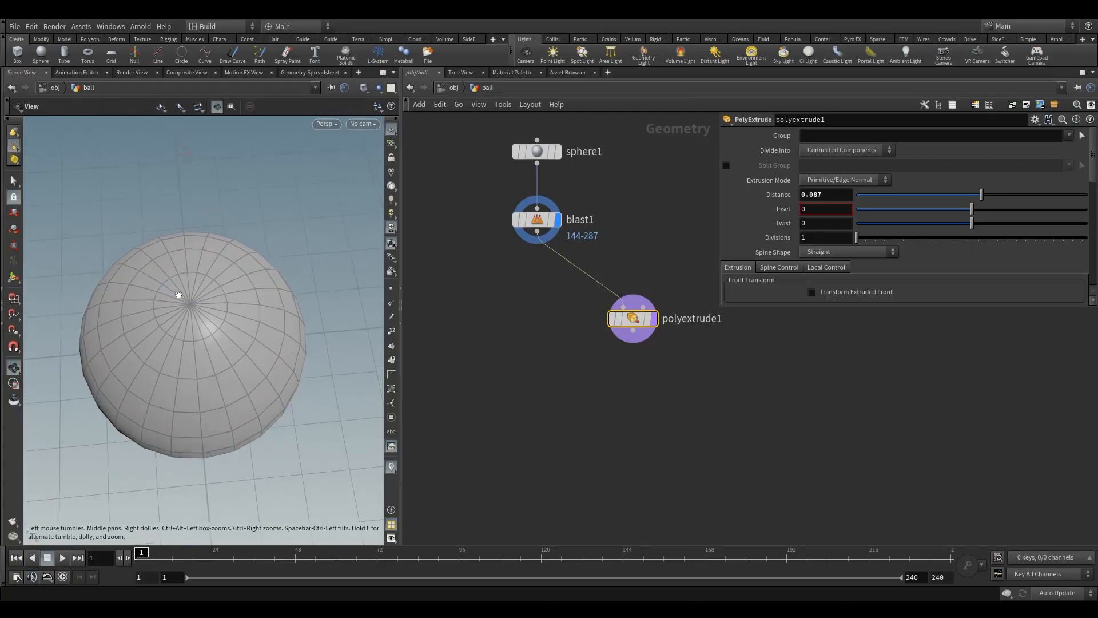
left_click_drag(179, 299, 174, 275, "alt")
right_click_drag(175, 276, 256, 278, "alt")
left_click_drag(173, 291, 219, 327)
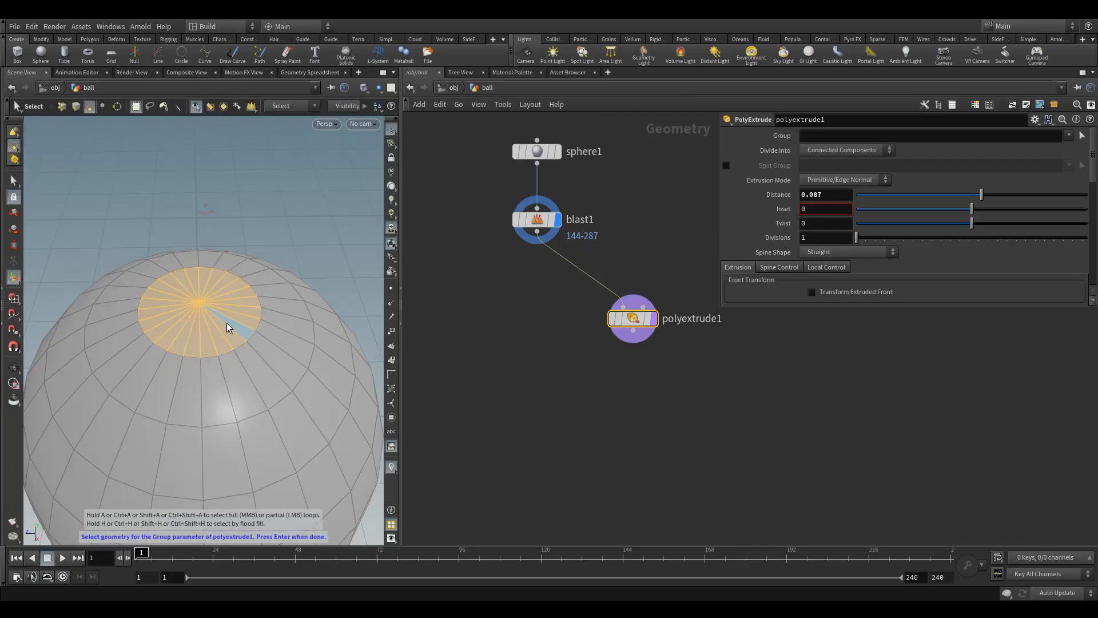
key("Return")
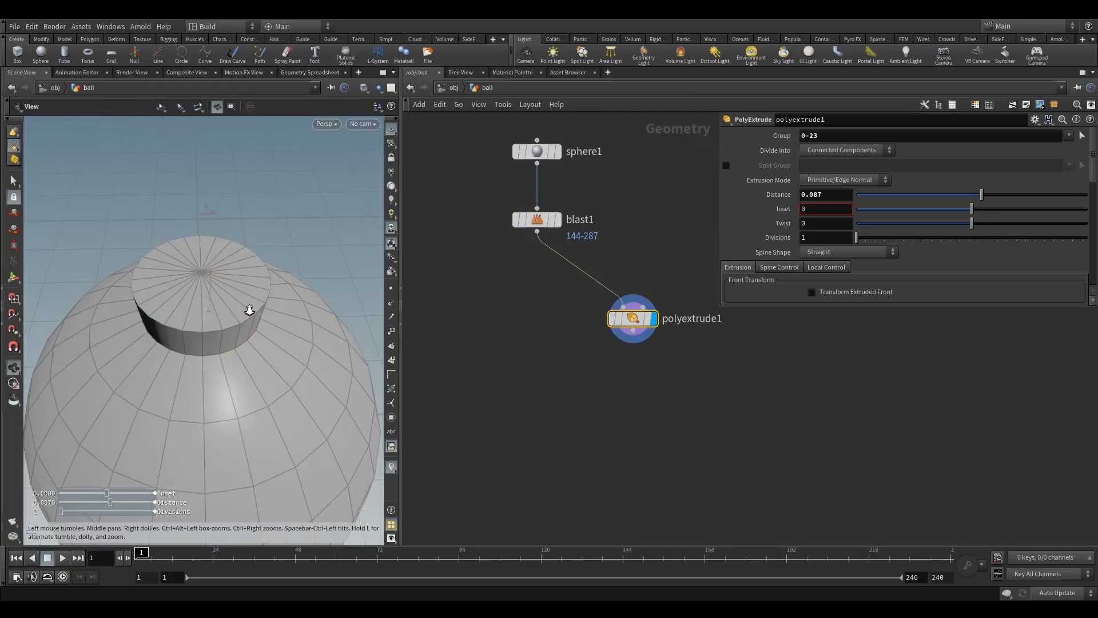
right_click_drag(258, 307, 164, 326, "alt")
left_click_drag(164, 326, 263, 314, "alt")
right_click_drag(263, 314, 129, 359, "alt")
mouse_move(129, 360)
left_mouse_down()
mouse_move(225, 326)
mouse_move(216, 256)
mouse_move(191, 269)
mouse_move(133, 369)
left_mouse_up()
middle_click_drag(134, 369, 104, 372, "alt")
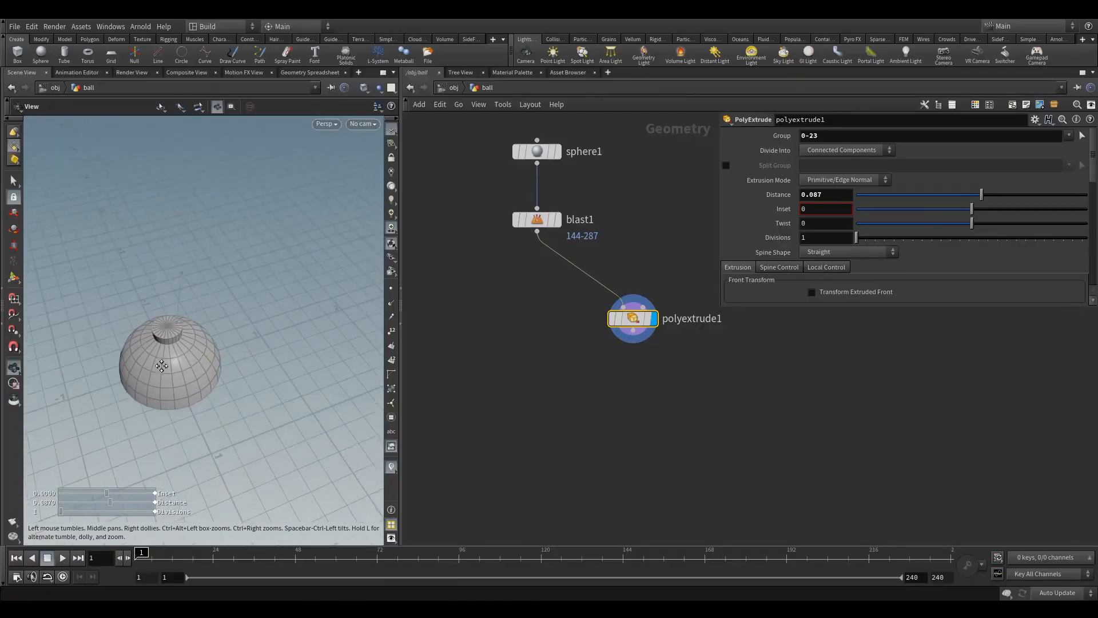
right_click_drag(104, 371, 311, 284, "alt")
left_click_drag(186, 356, 144, 347, "alt")
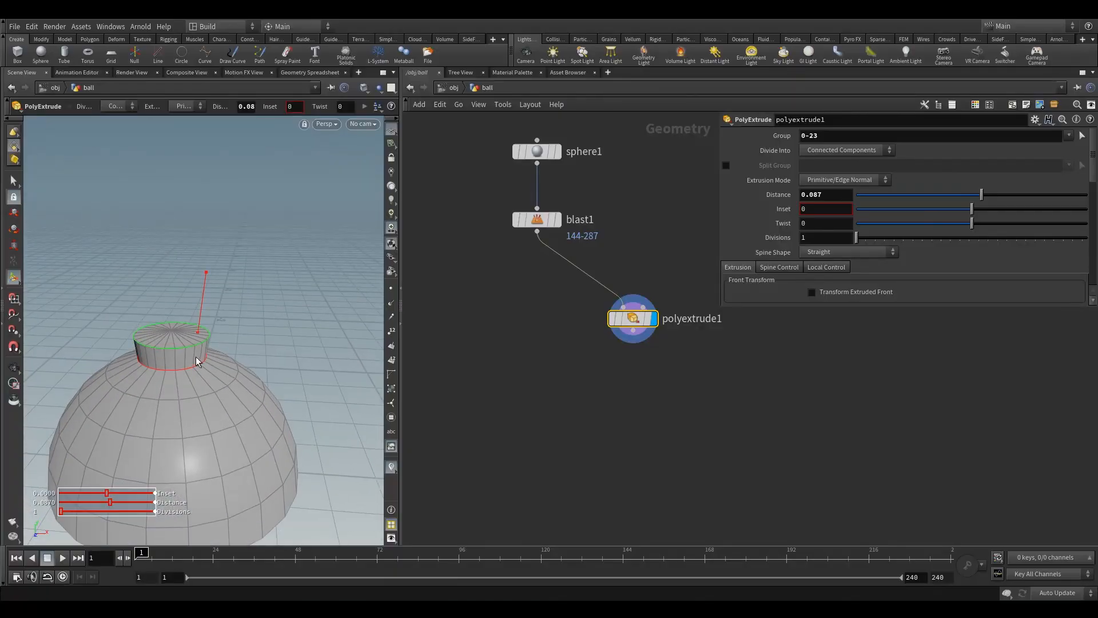
Step: Turn off area selection of visible geometry only and area-select the faces around the pole again as the extrusion group
right_click(14, 182)
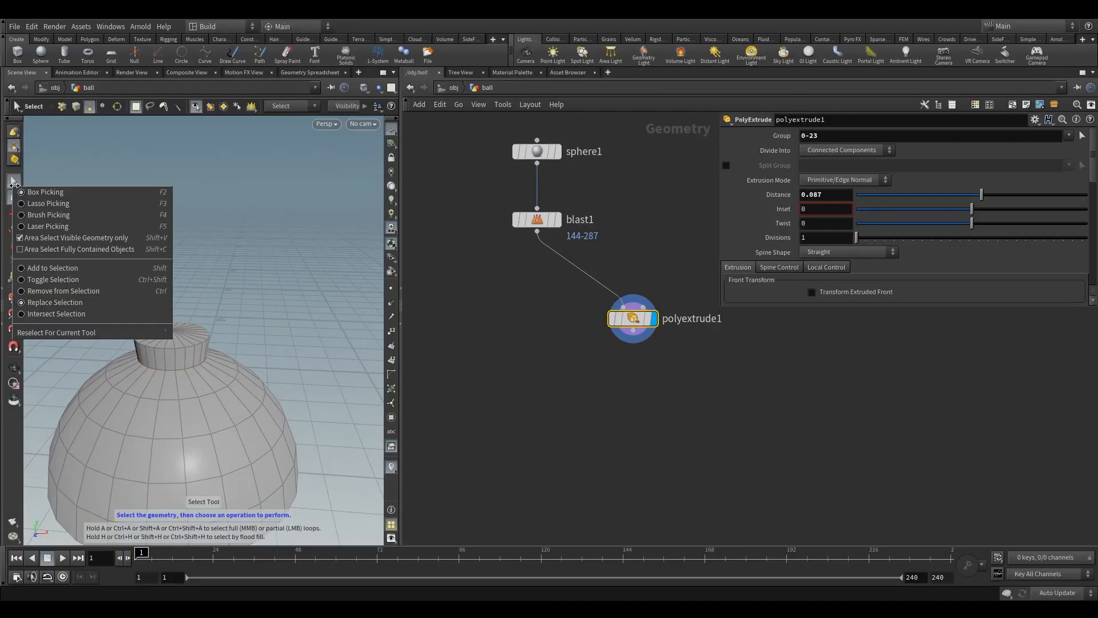
left_click(21, 237)
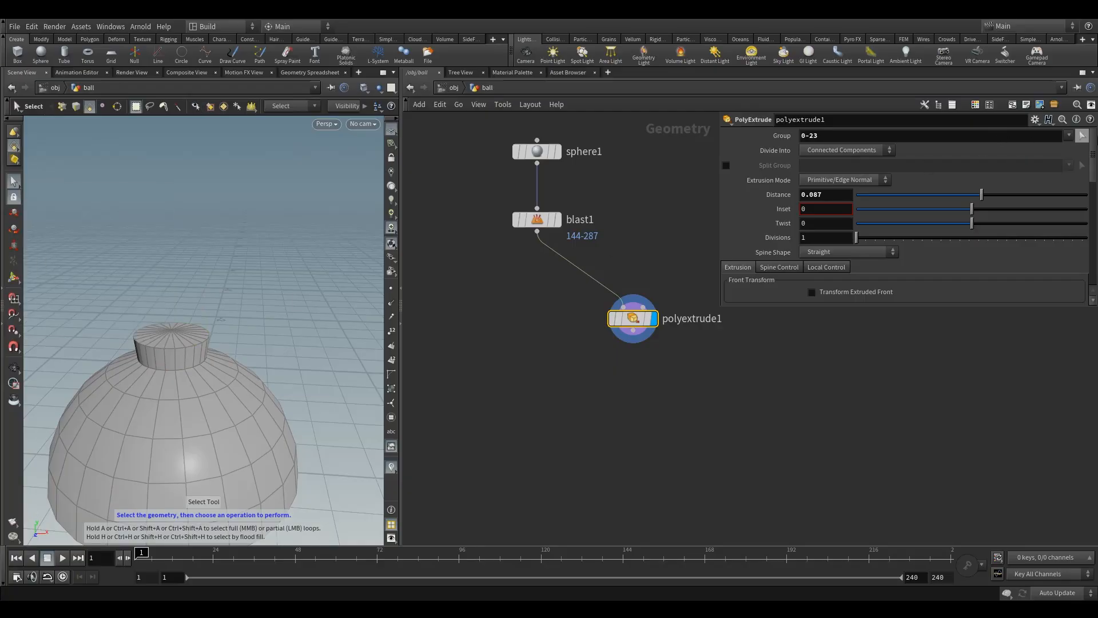
left_click(1082, 136)
left_click_drag(184, 322, 179, 395, "alt")
right_click_drag(165, 345, 225, 285, "alt")
left_click_drag(226, 285, 189, 274, "alt")
right_click_drag(188, 275, 215, 248, "alt")
left_click_drag(158, 286, 223, 327)
key("Return")
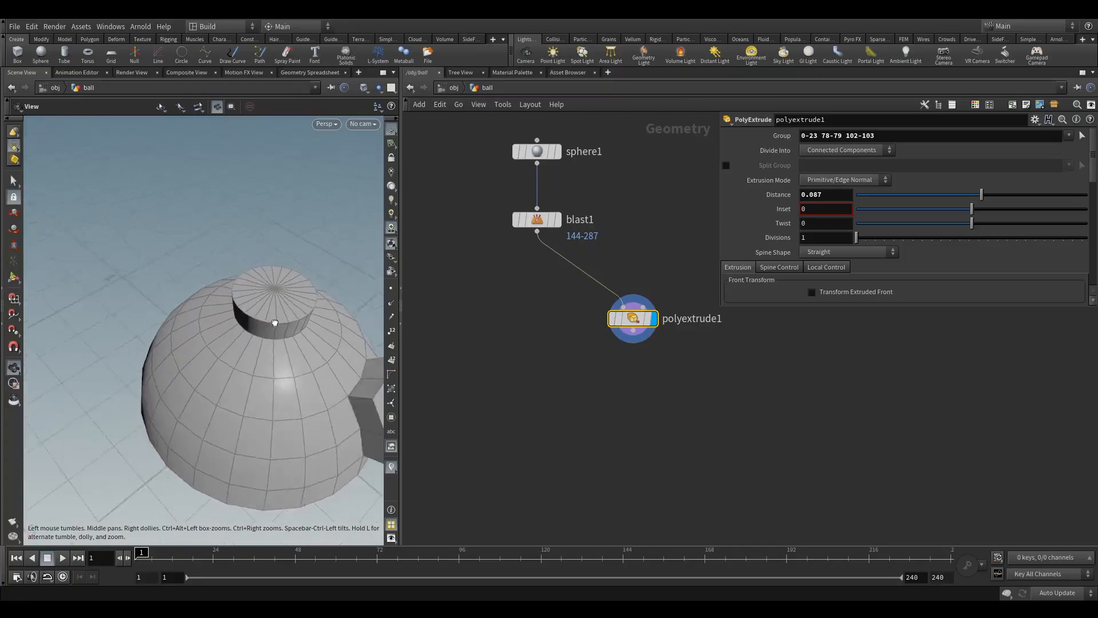
left_click_drag(274, 323, 133, 350)
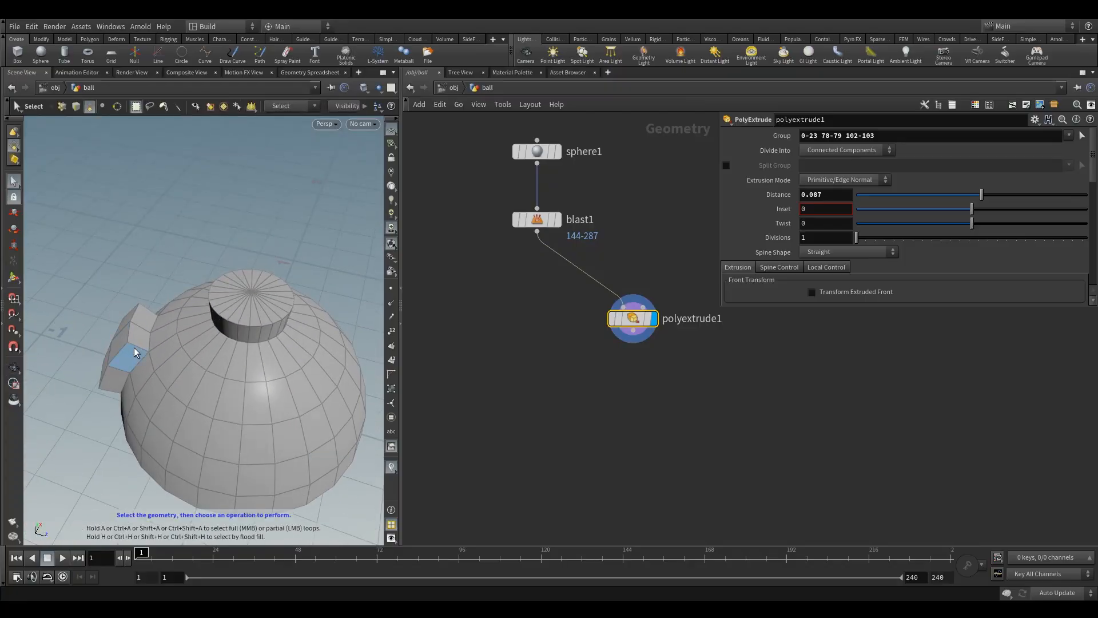
Step: Turn area selection of visible geometry only back on and reselect just faces 0-23 around the pole as the extrusion group
right_click(13, 182)
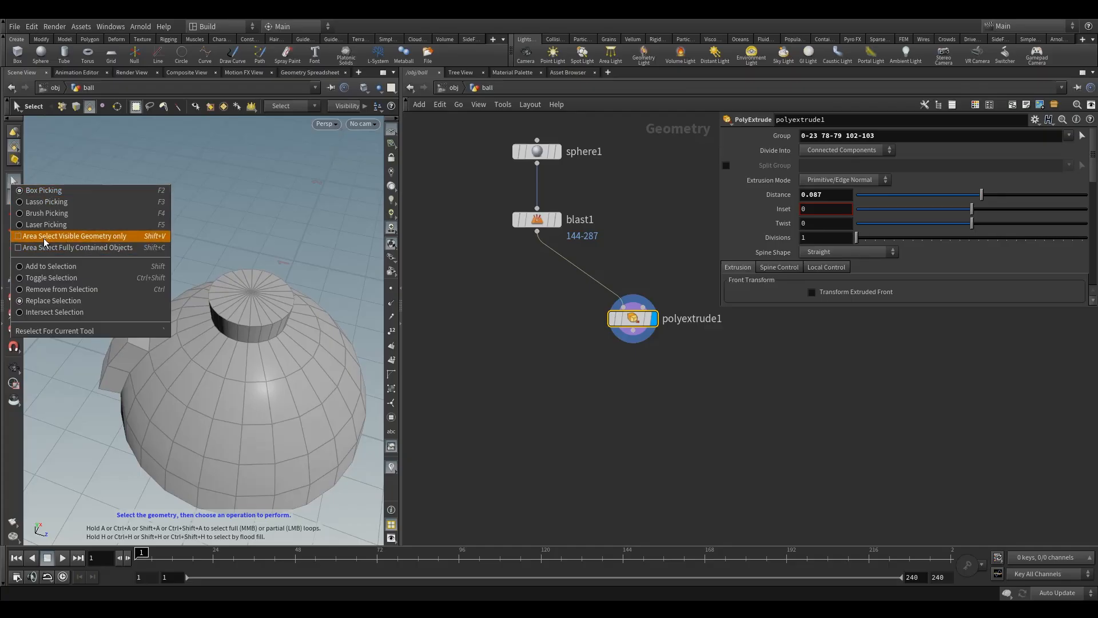
left_click(16, 236)
left_click(1081, 135)
left_click_drag(273, 325, 246, 312, "alt")
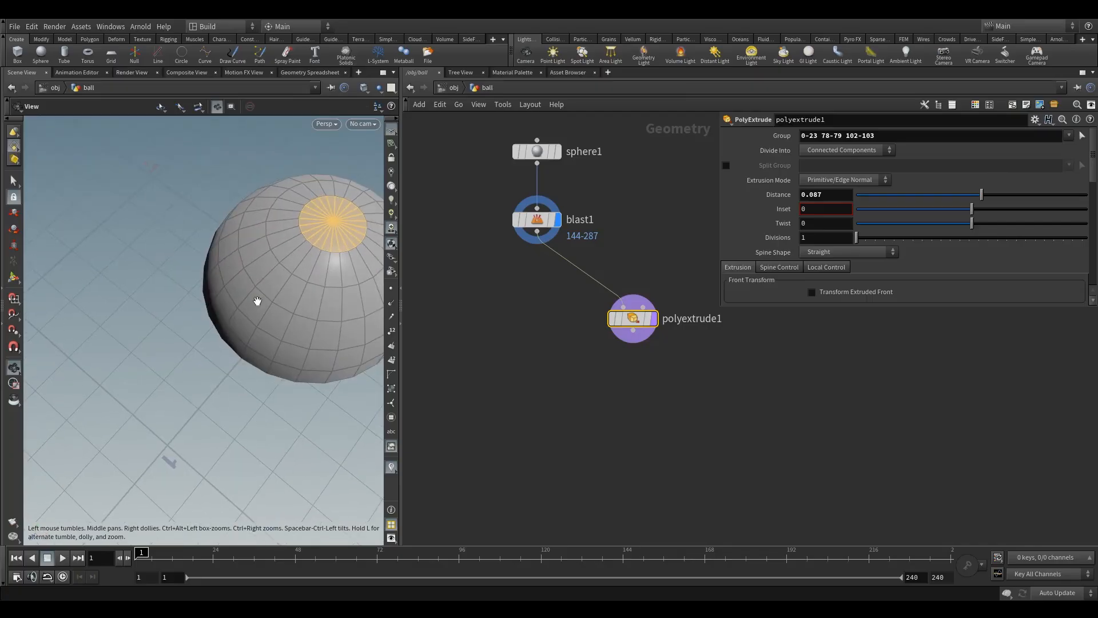
middle_click_drag(280, 238, 177, 303, "alt")
right_click_drag(176, 304, 303, 265, "alt")
middle_click_drag(303, 265, 209, 292, "alt")
right_click_drag(209, 293, 150, 259, "alt")
left_click_drag(141, 277, 228, 335)
key("Return")
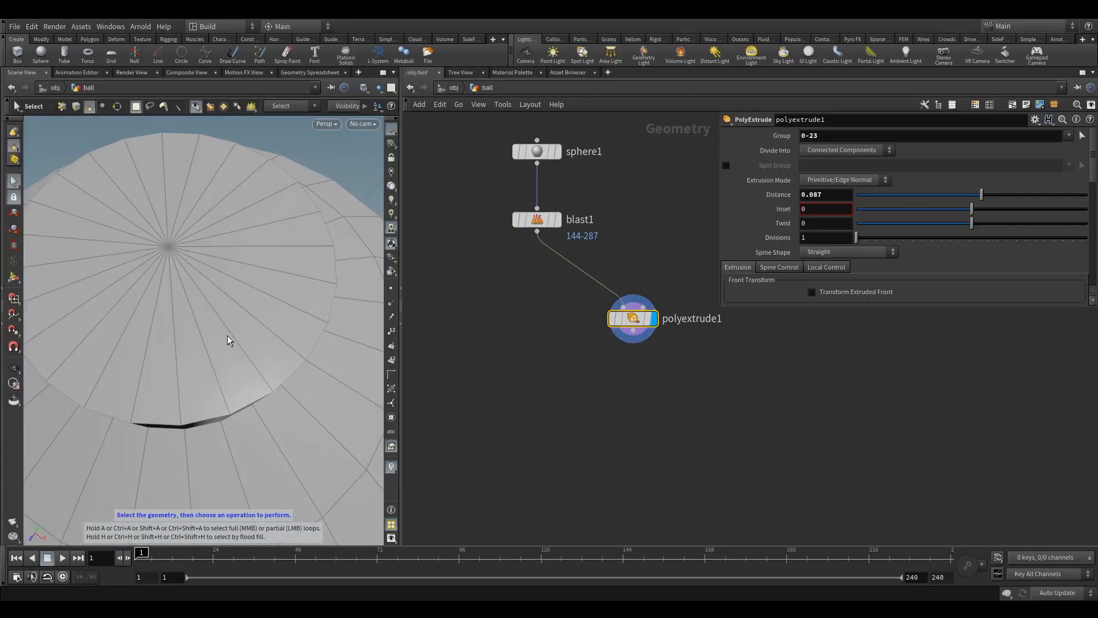
right_click_drag(277, 309, 227, 327, "alt")
left_click_drag(227, 326, 263, 297, "alt")
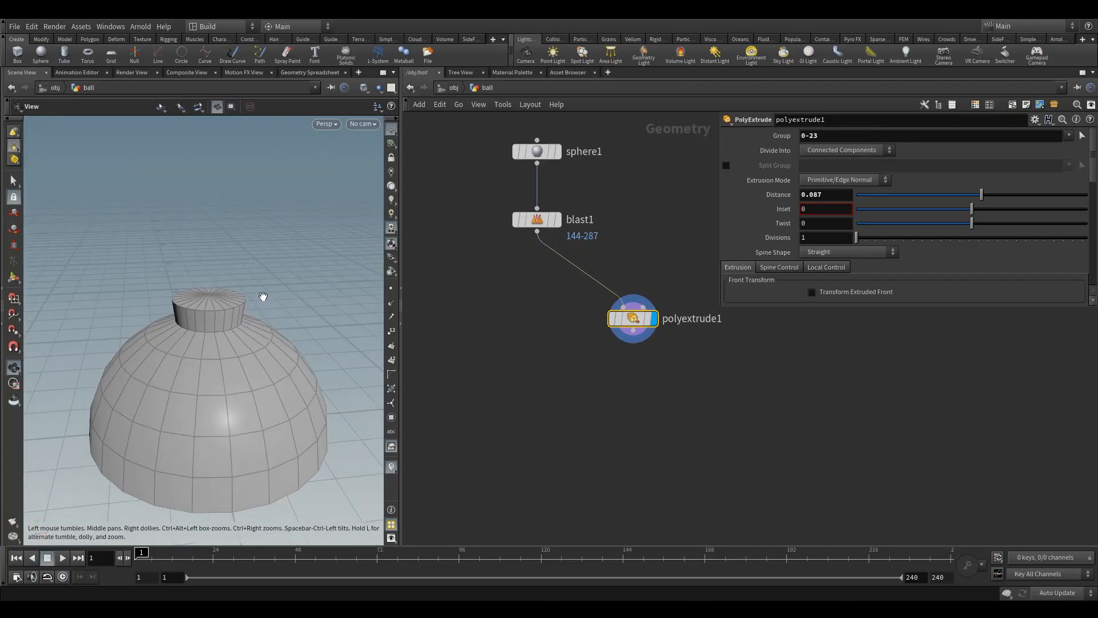
Step: Set the PolyExtrude distance to -0.05 to sink the selected faces into the dome
left_click_drag(233, 351, 234, 396, "alt")
left_click(829, 199)
type("-0.5")
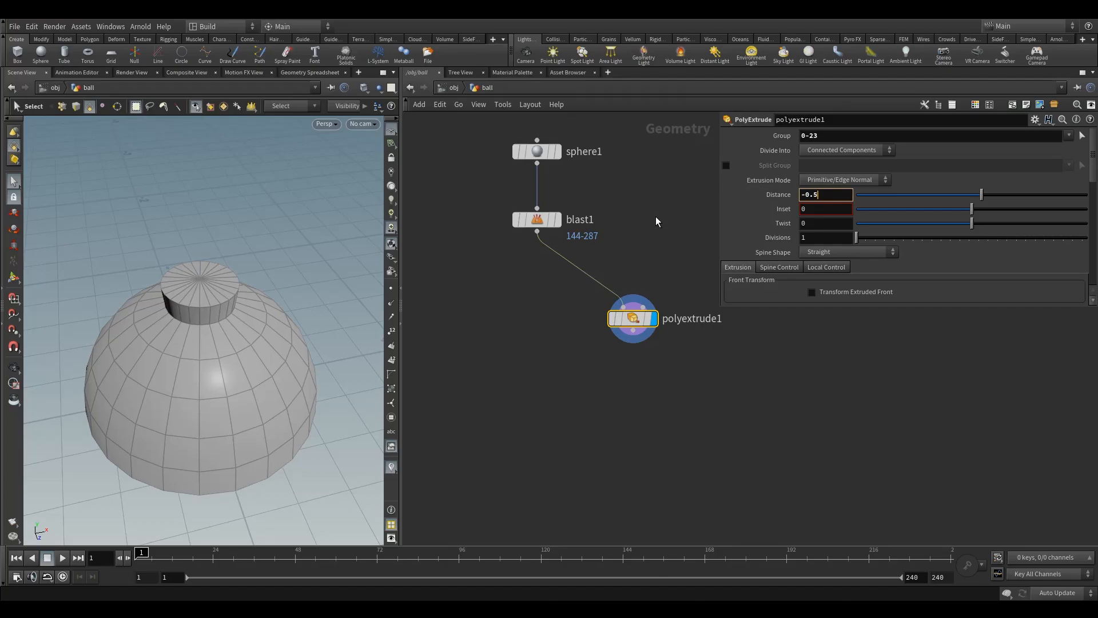
type("05")
key("Return")
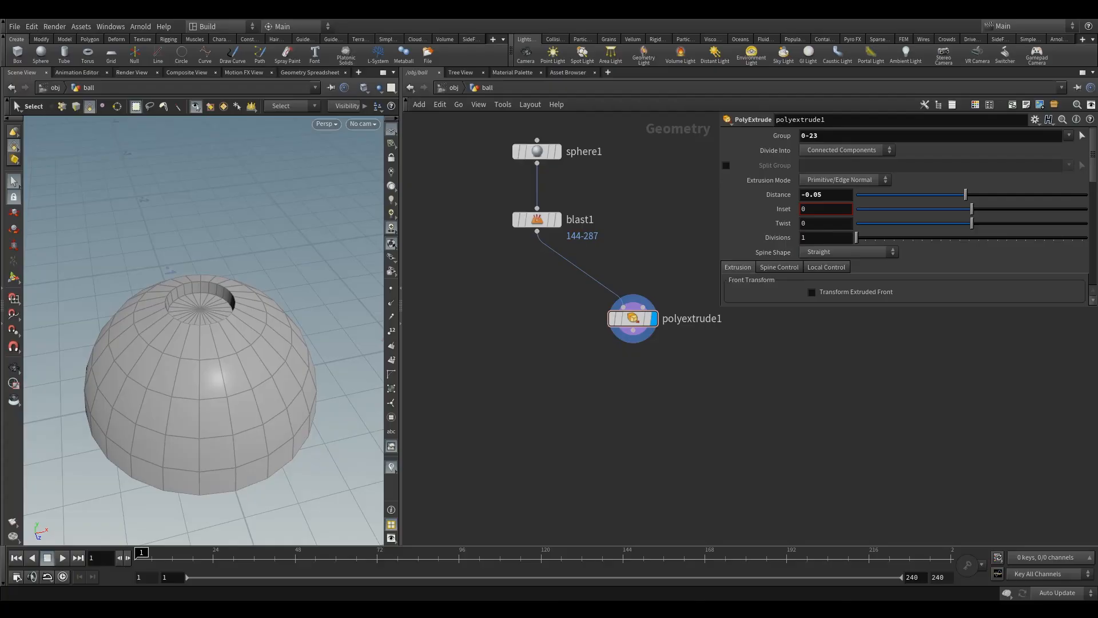
Step: Enlarge the parameter area to show the PolyExtrude output geometry and group options, and examine the recess
scroll(812, 269, "down", 5)
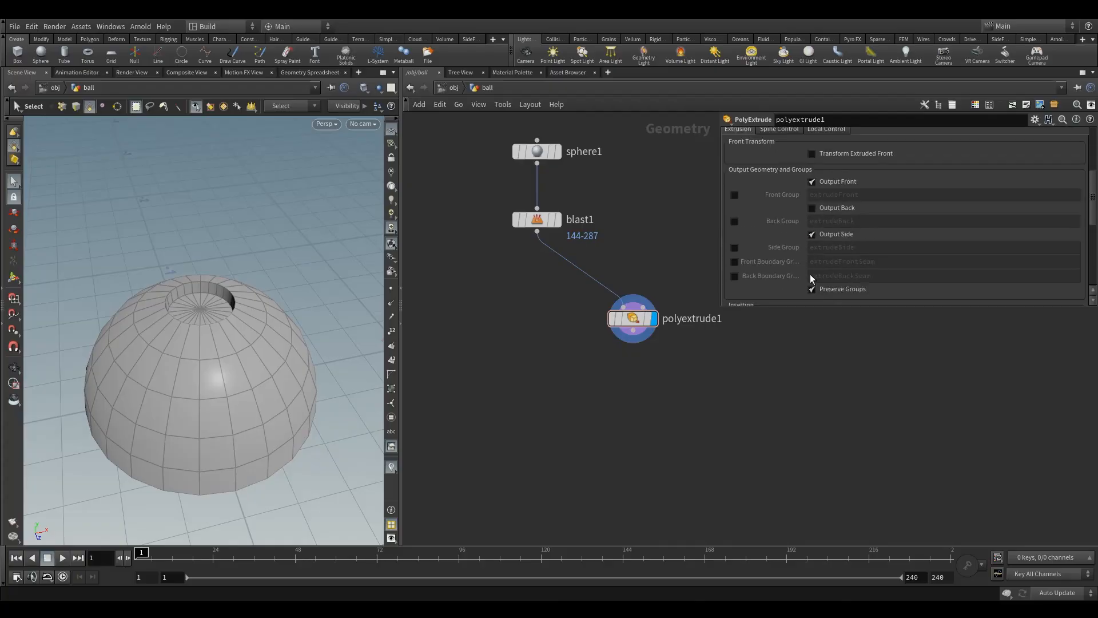
left_click_drag(800, 309, 801, 433)
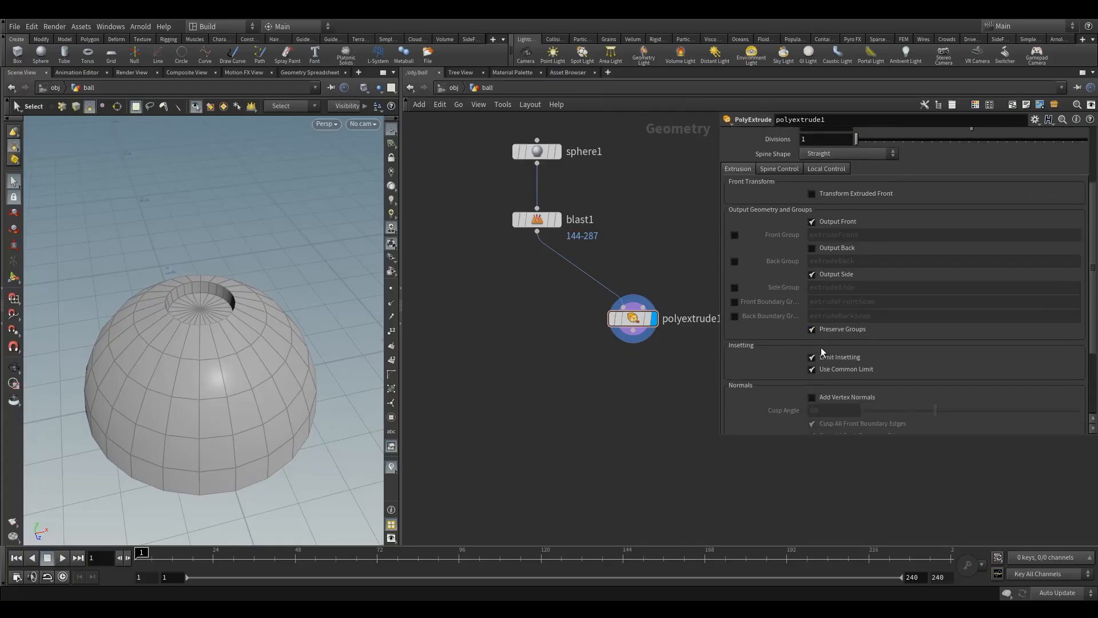
left_click_drag(161, 360, 170, 355, "alt")
right_click_drag(170, 355, 242, 307, "alt")
left_click_drag(242, 306, 254, 326, "alt")
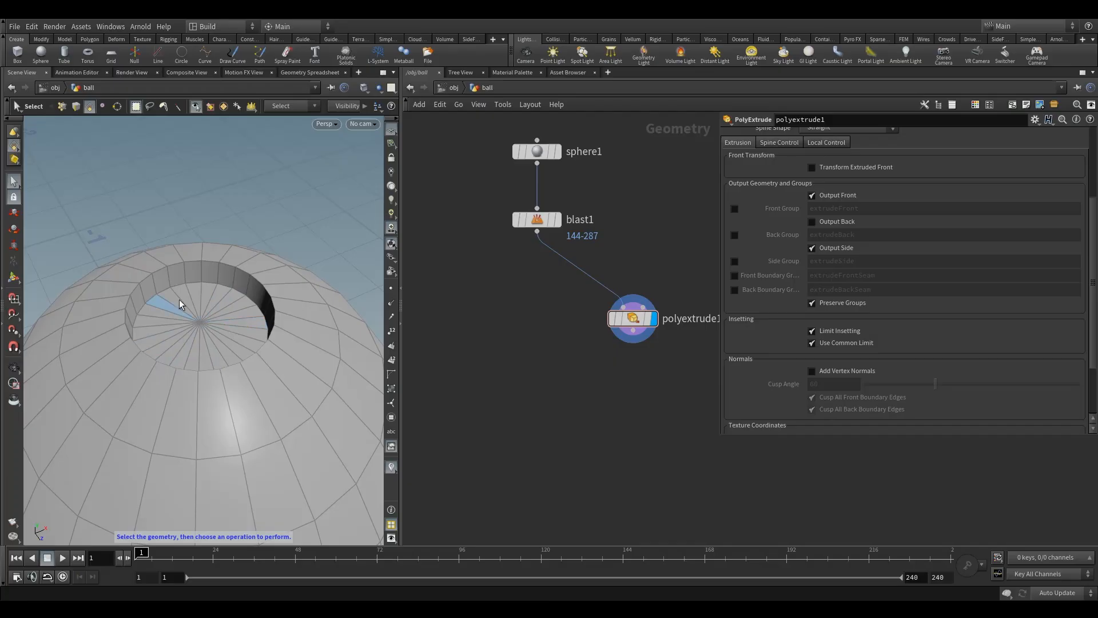
Step: Try the PolyExtrude's Output Back option over the recess and turn it off again
scroll(926, 205, "up", 5)
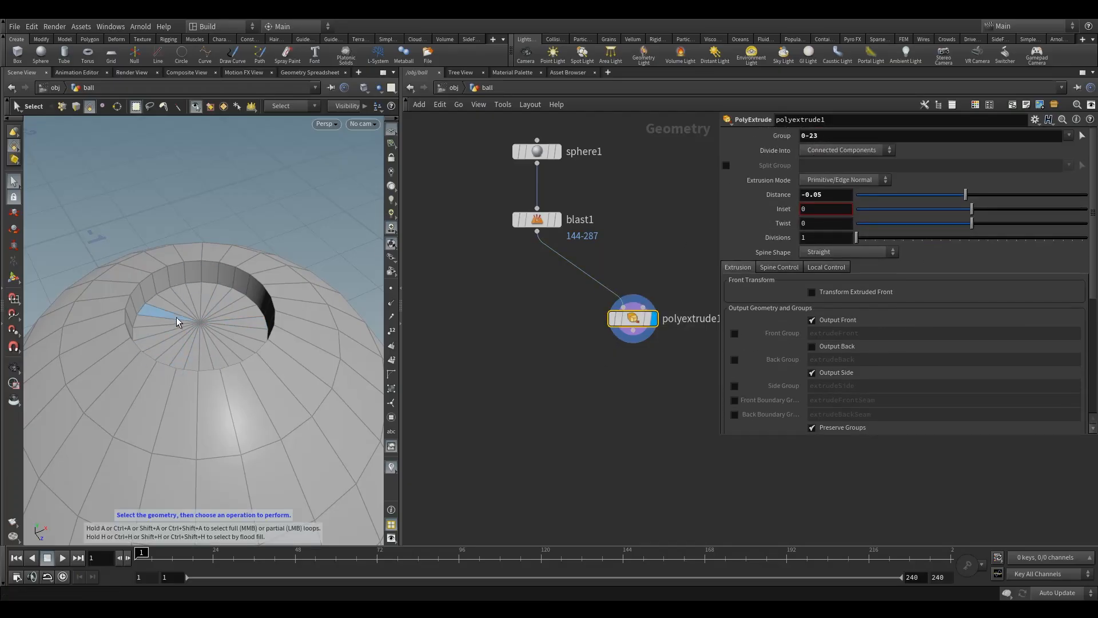
key("Escape")
left_click_drag(207, 343, 184, 333)
scroll(883, 389, "down", 3)
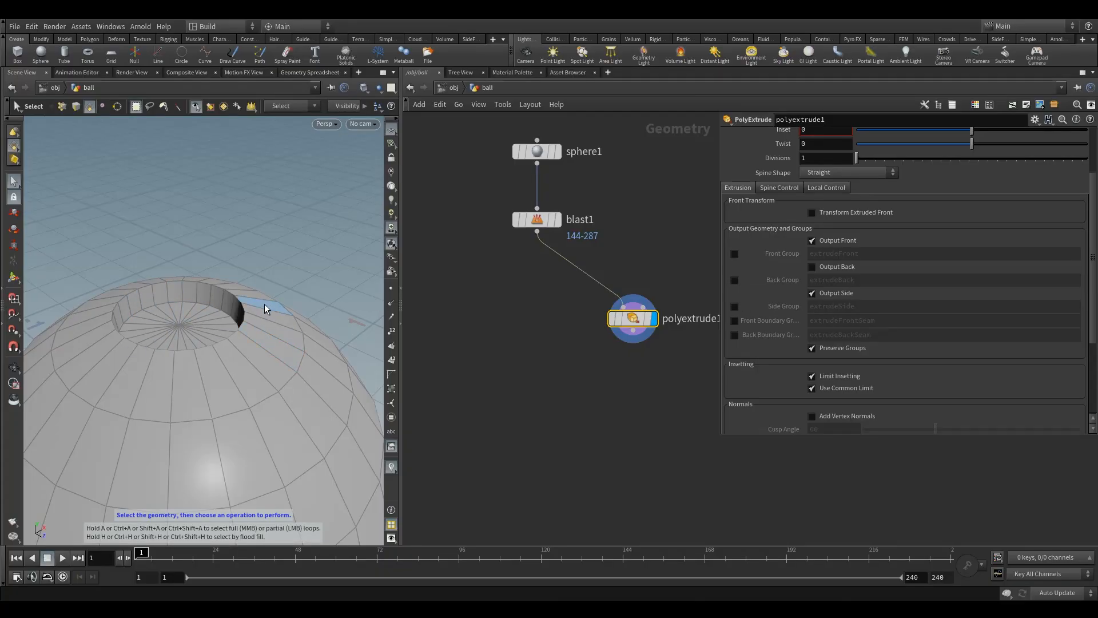
left_click(825, 268)
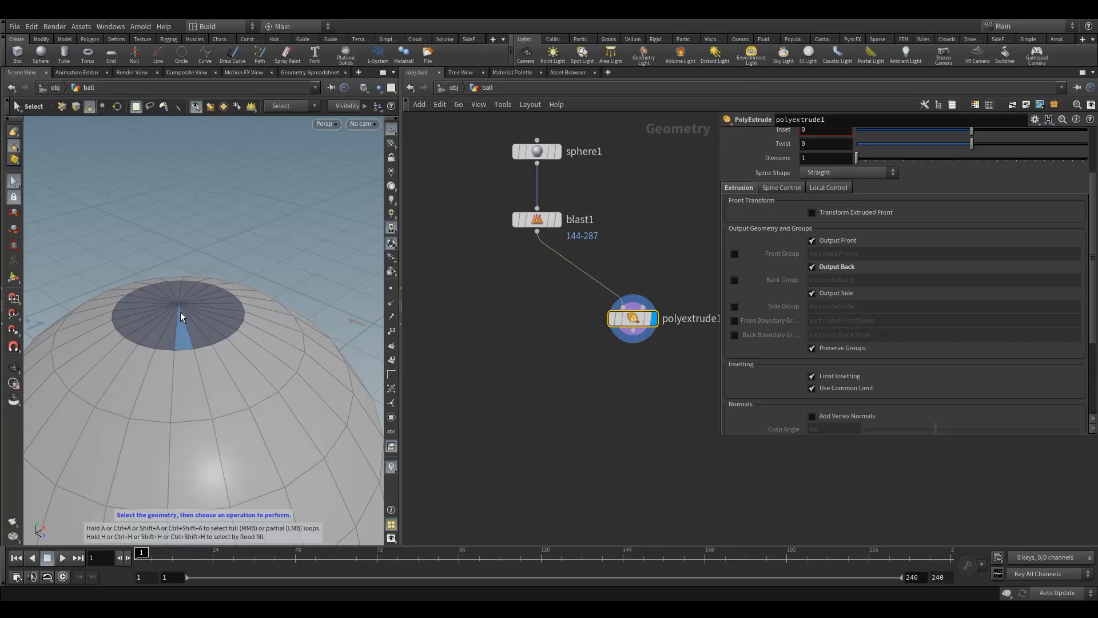
left_click(817, 268)
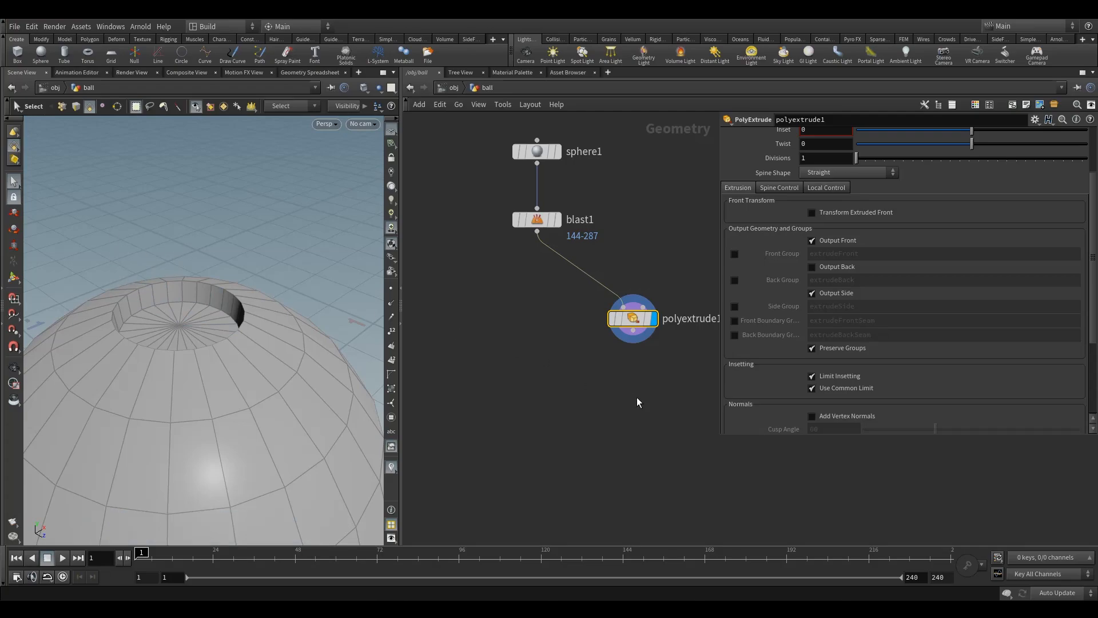
Step: Enable the extrudeSide, extrudeFrontSeam and extrudeBackSeam output groups and widen the parameter area
middle_click_drag(625, 407, 599, 375)
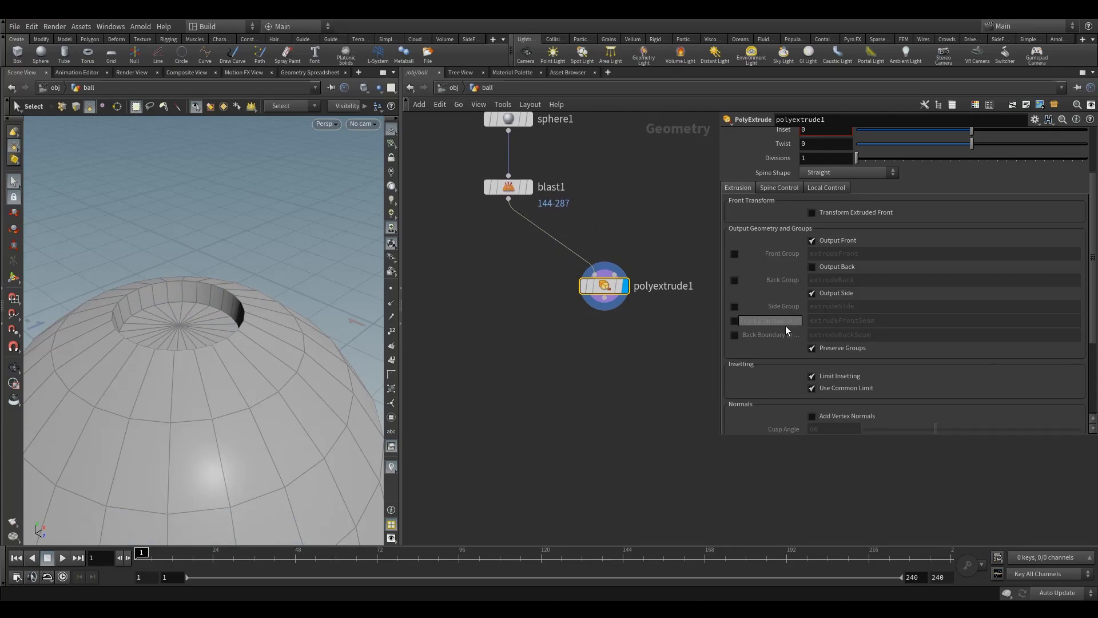
left_click(735, 307)
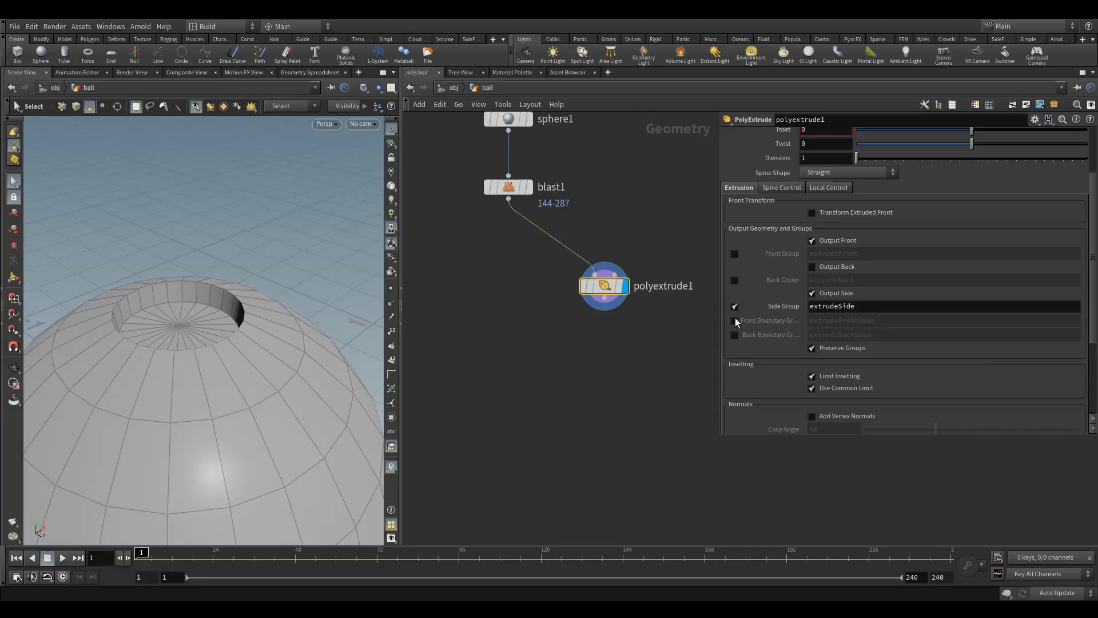
left_click(735, 320)
left_click(734, 334)
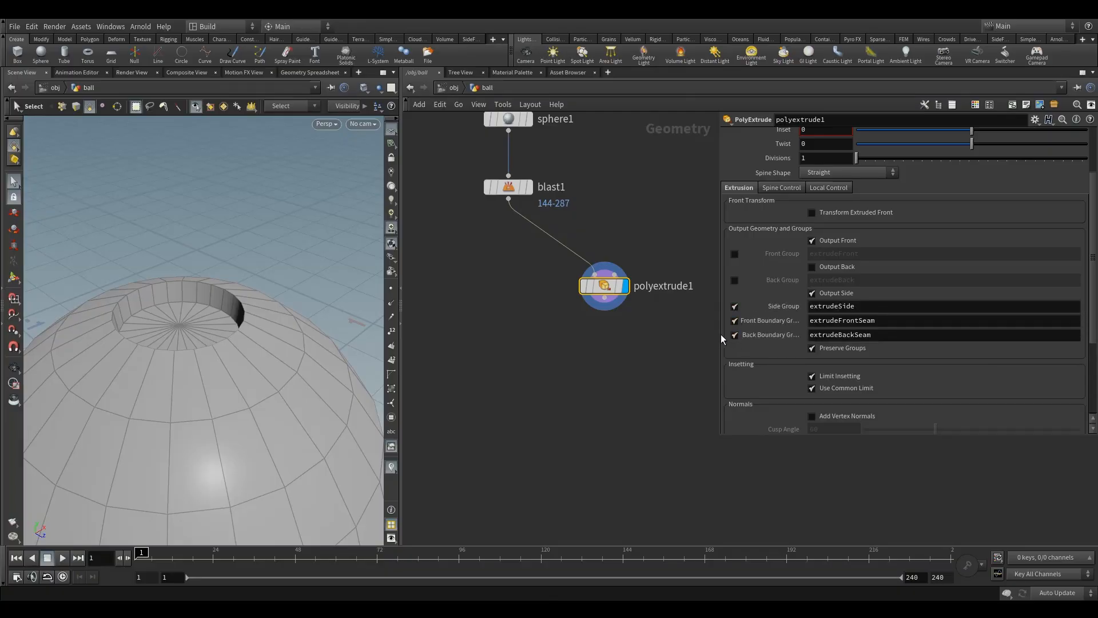
left_click_drag(718, 335, 681, 336)
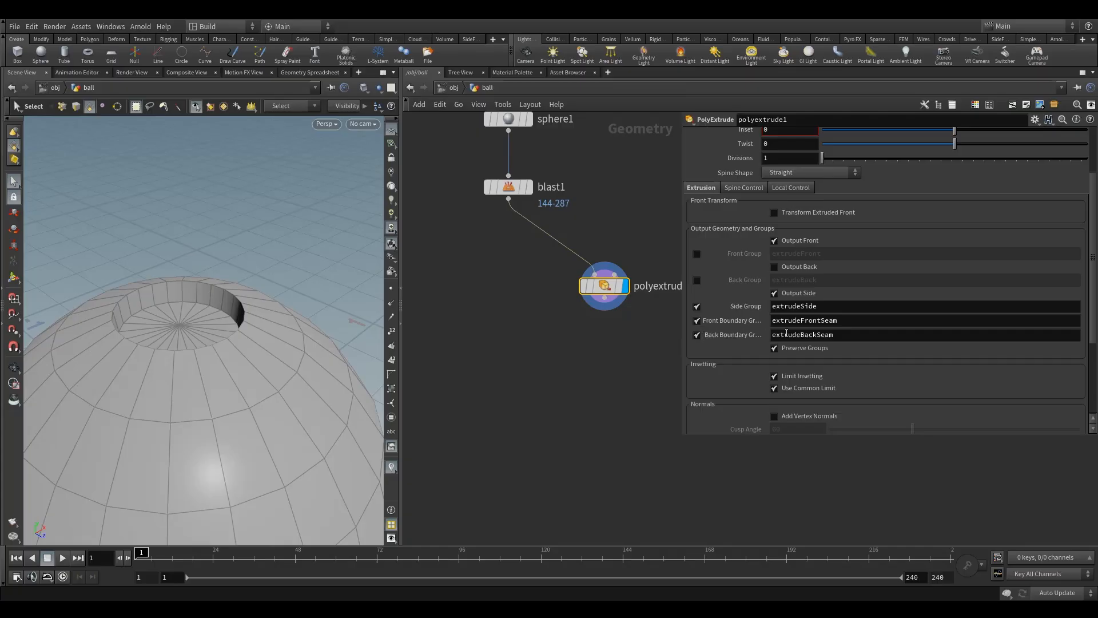
Step: Open the PolyExtrude node's information, examine its primitive and edge groups, and close it
mouse_move(607, 291)
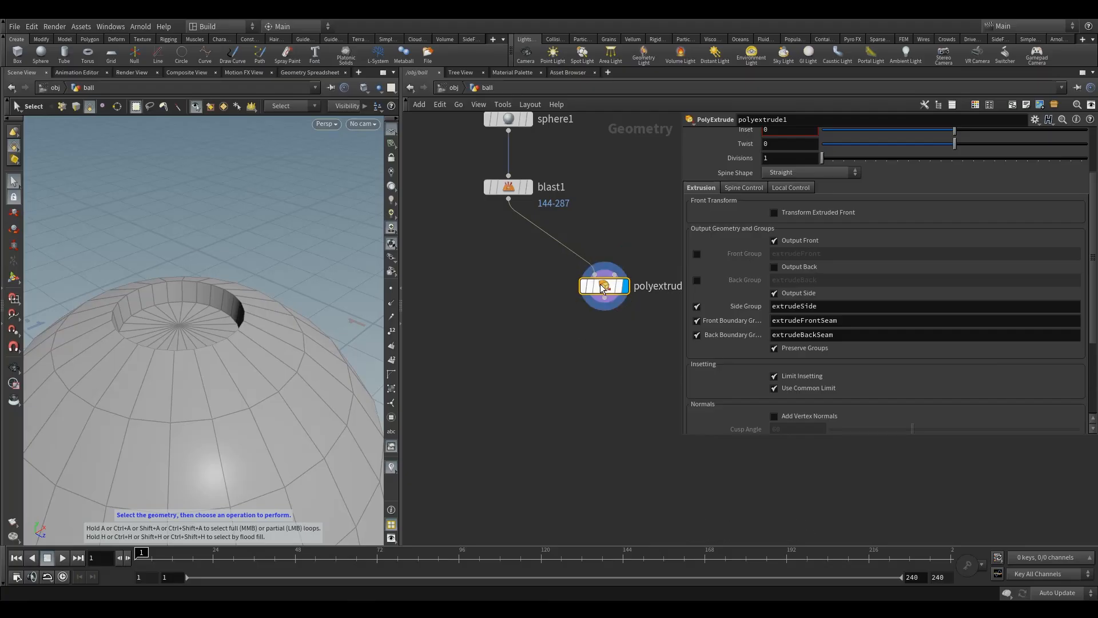
left_click(567, 288)
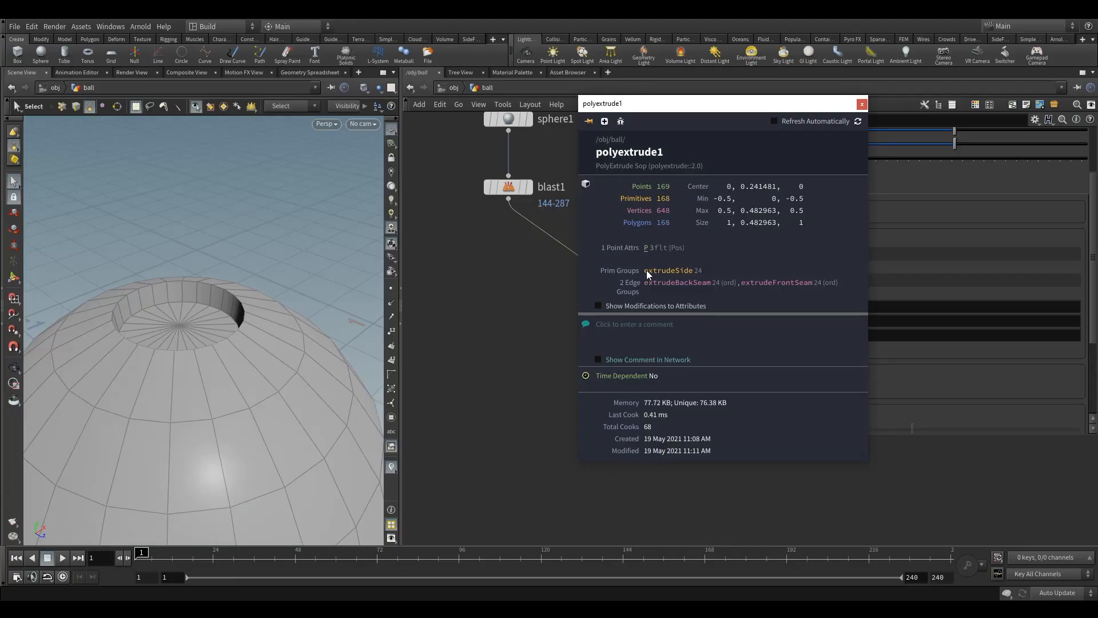
left_click_drag(710, 106, 420, 123)
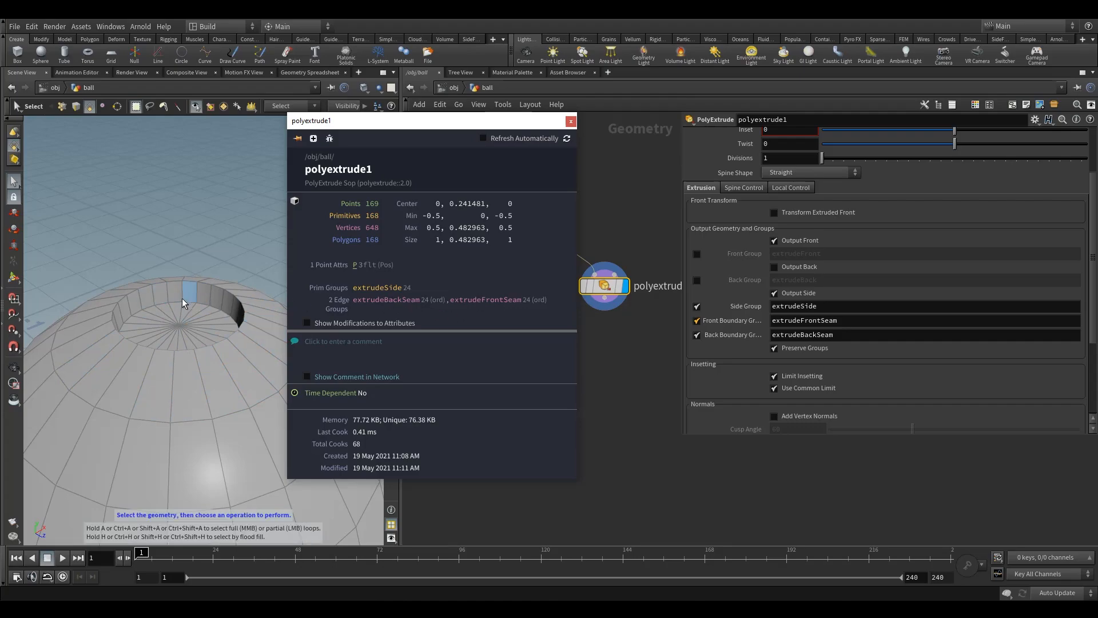
left_click(571, 122)
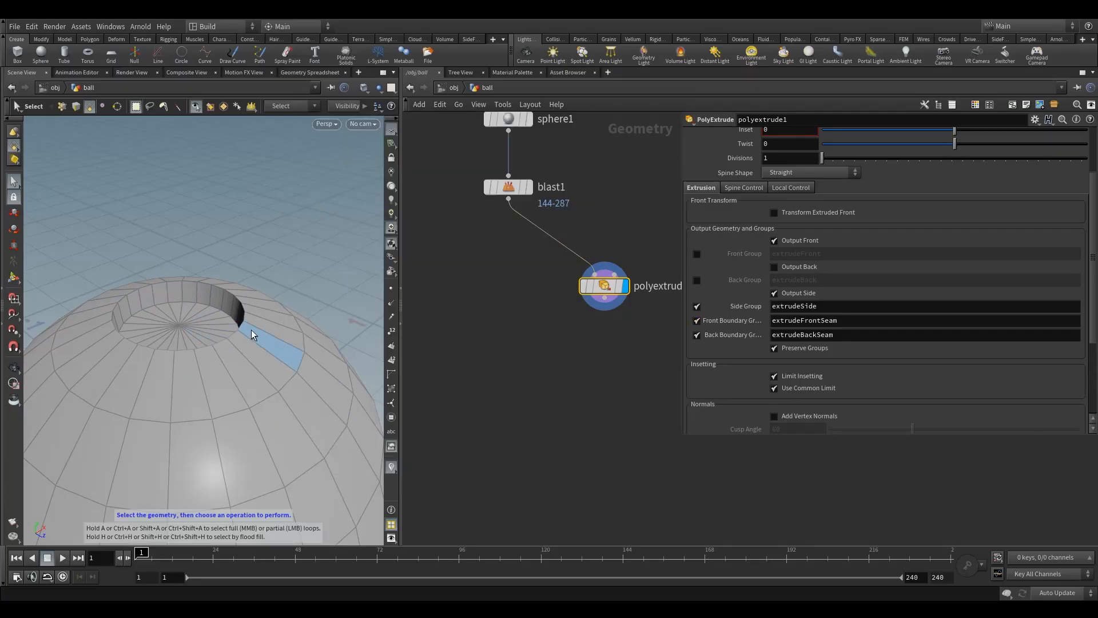
Step: Bring the whole dome into view and select individual faces on it one after another
right_click_drag(197, 337, 166, 393, "alt")
middle_click_drag(166, 392, 189, 326, "alt")
right_click_drag(189, 326, 205, 360, "alt")
left_click_drag(205, 359, 235, 363, "alt")
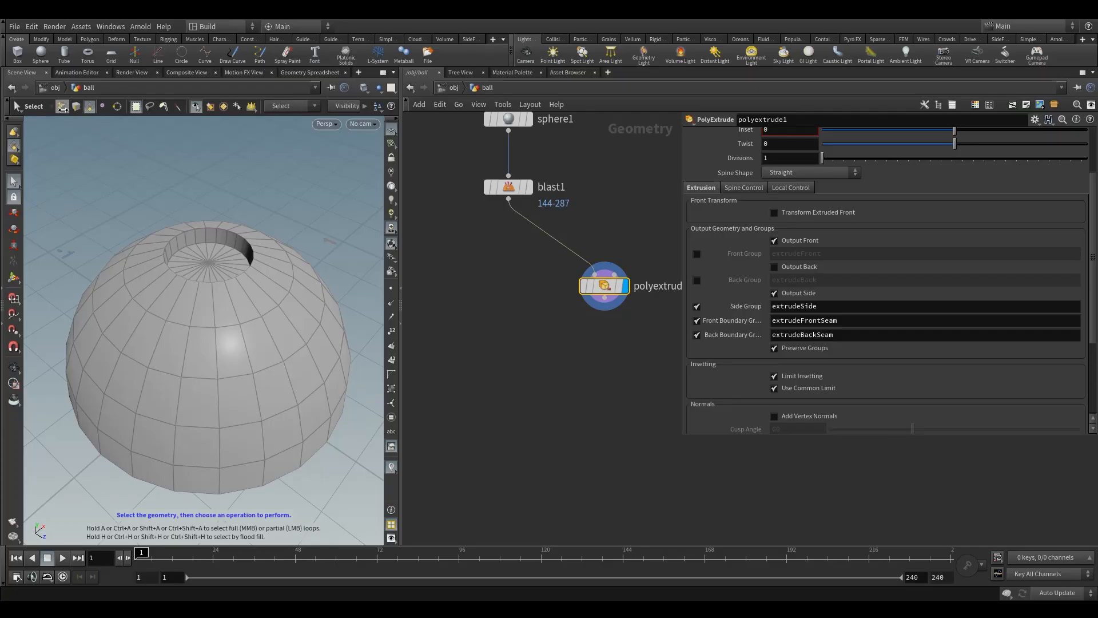
left_click(172, 354)
left_click(200, 400)
left_click(261, 345)
left_click(243, 303)
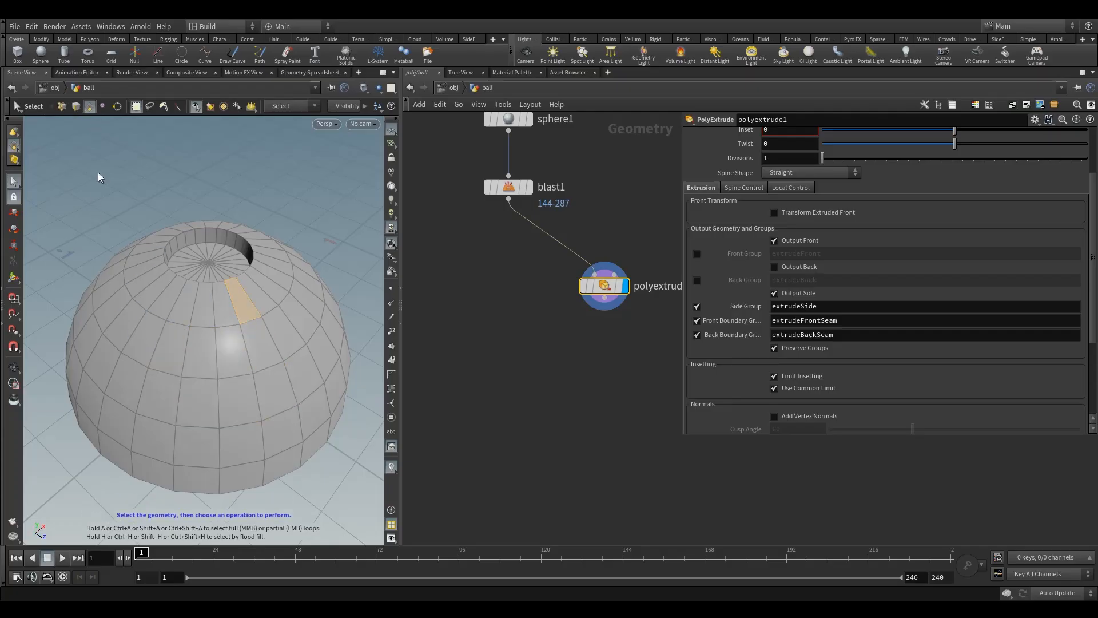
Step: Switch viewport selection from faces to edges and on to points, and turn off Area Select Visible Geometry Only
left_click(74, 107)
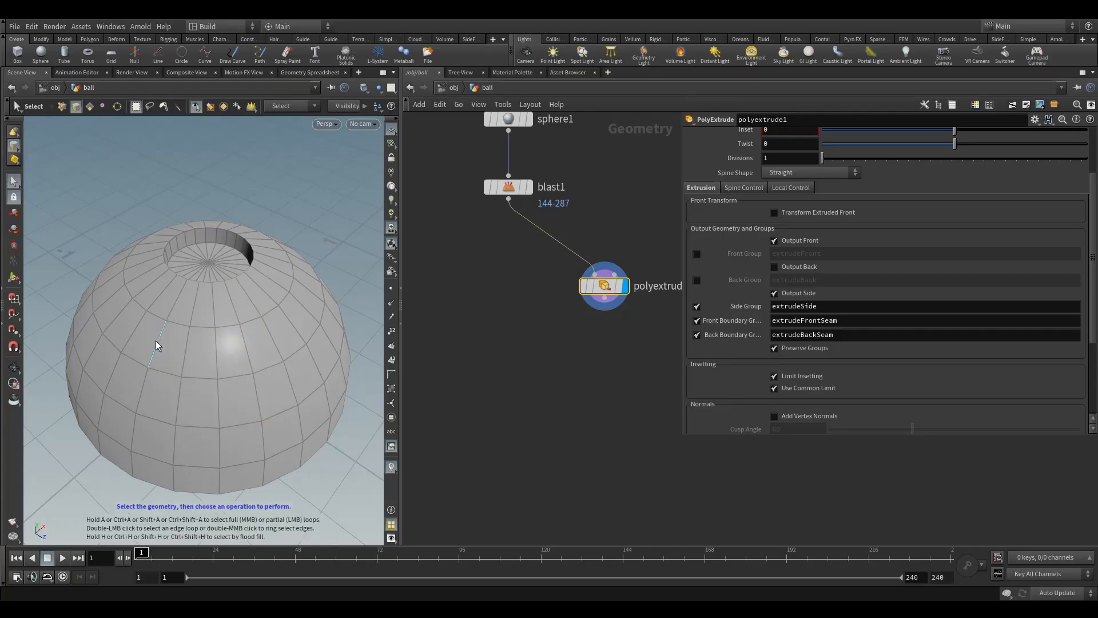
left_click(184, 362)
left_click(61, 107)
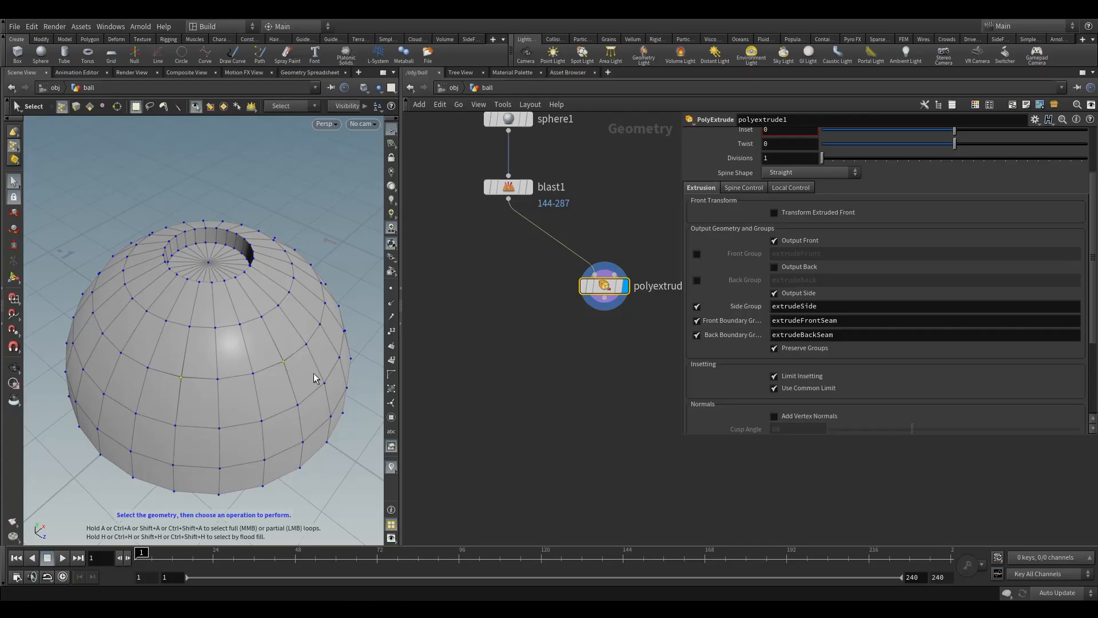
right_click(13, 182)
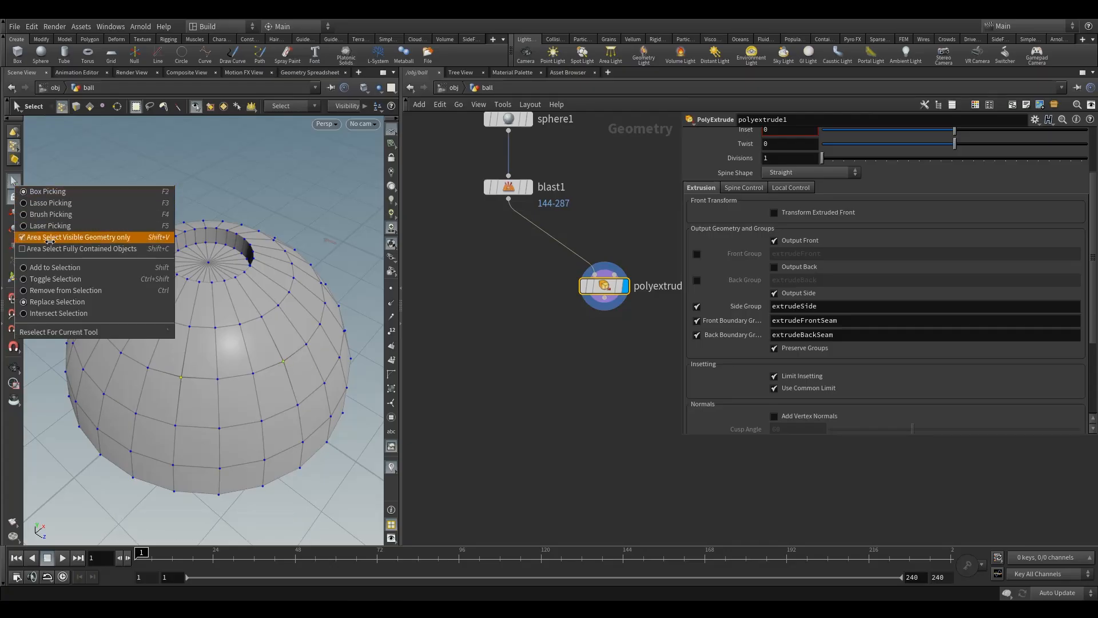
left_click(38, 237)
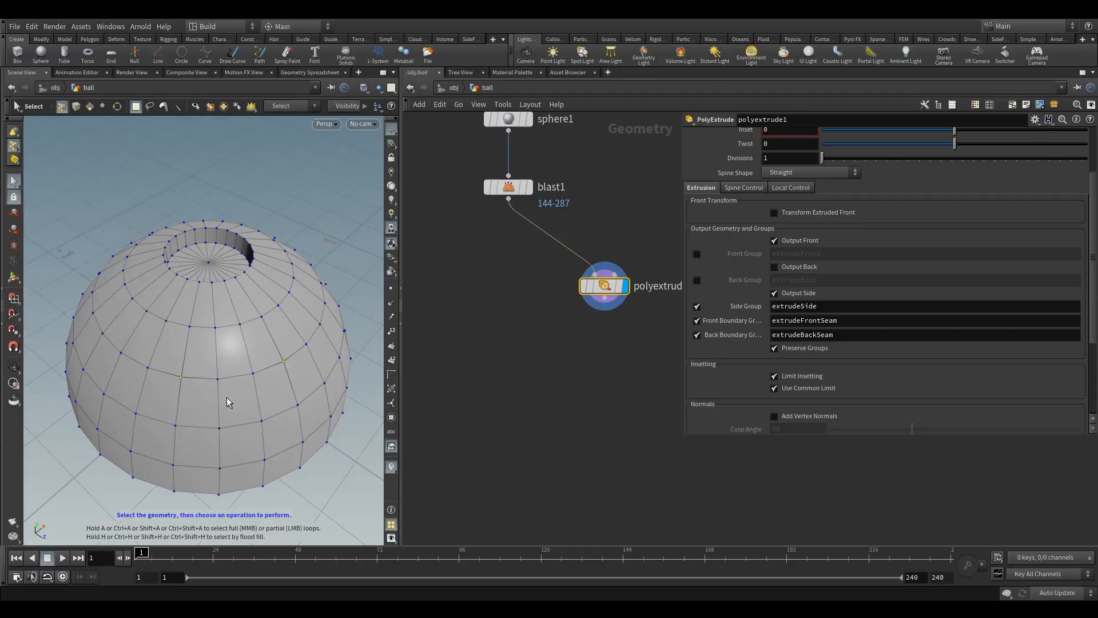
Step: Select two points spaced three apart on the third ring below the recess of the dome
left_click(181, 378, "shift")
left_click_drag(166, 360, 335, 452)
left_click(182, 379)
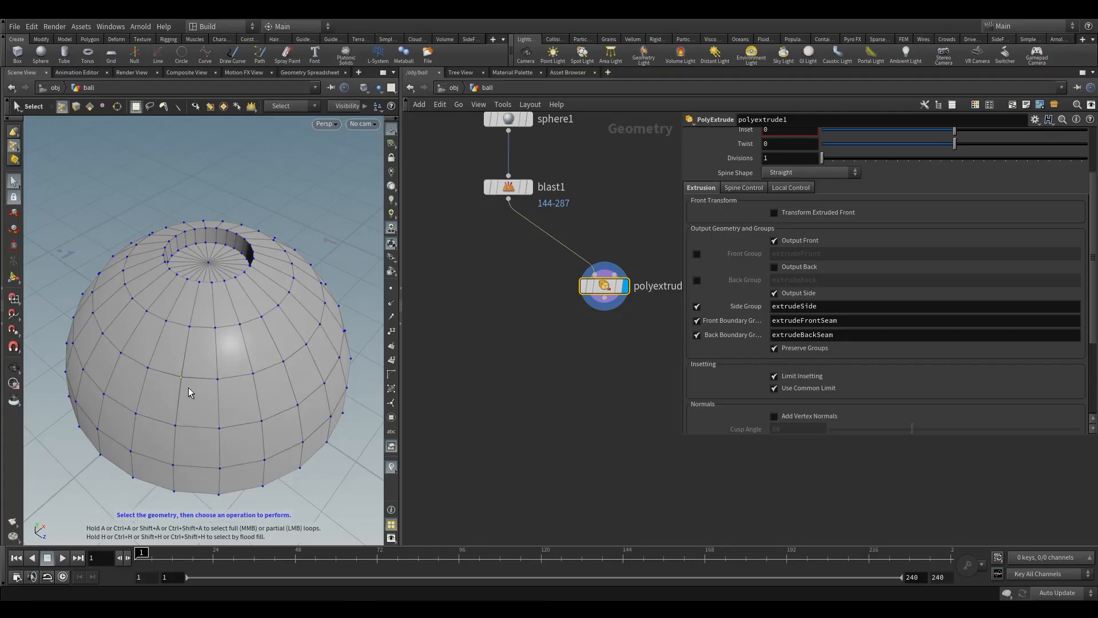
left_click(284, 361, "shift")
key("Escape")
left_click_drag(286, 359, 272, 338)
key("s")
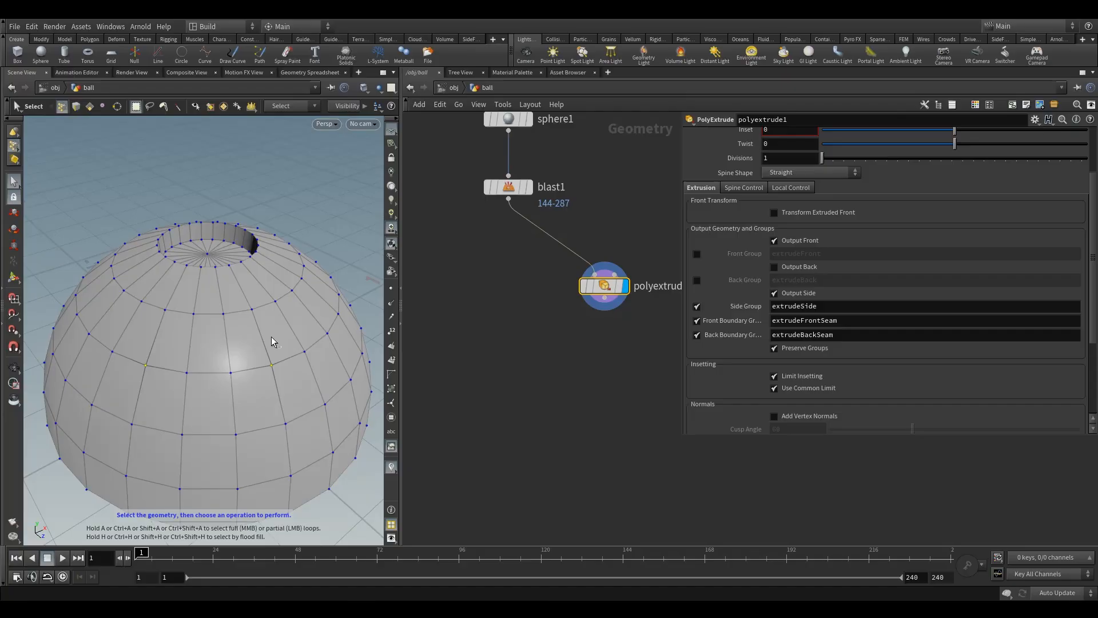
key("a")
key("space")
left_click_drag(306, 364, 206, 355)
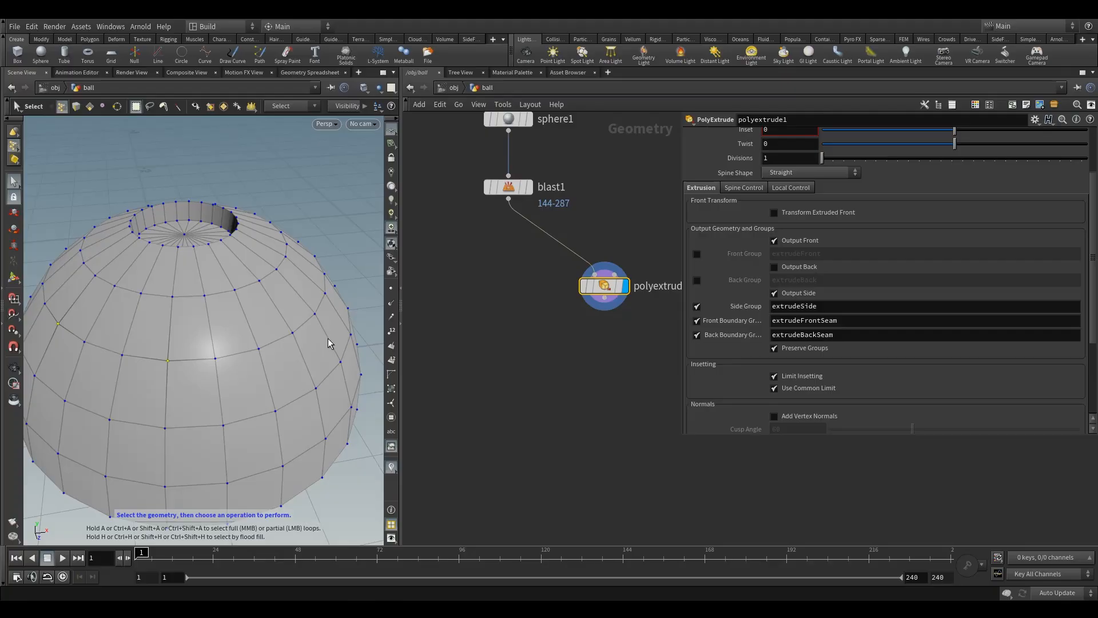
Step: Select two points spaced three apart on the next lower ring and expand the pattern forward to the end
key("ctrl+shift+g")
key("ctrl+shift+g")
left_click(164, 428)
left_click_drag(189, 422, 163, 425, "alt")
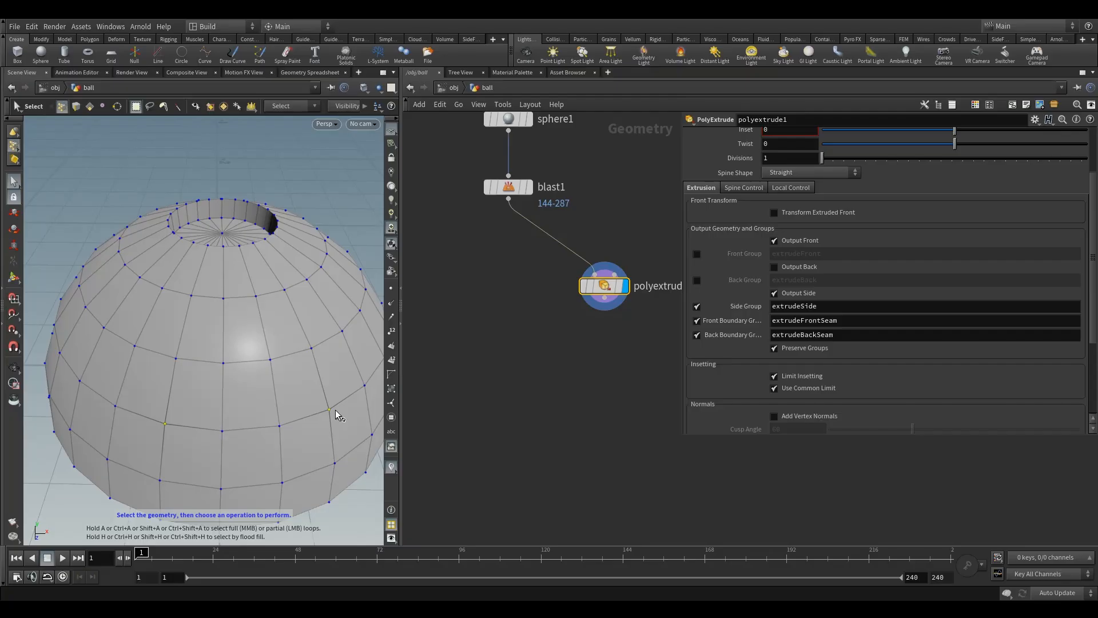
key("shift+Up")
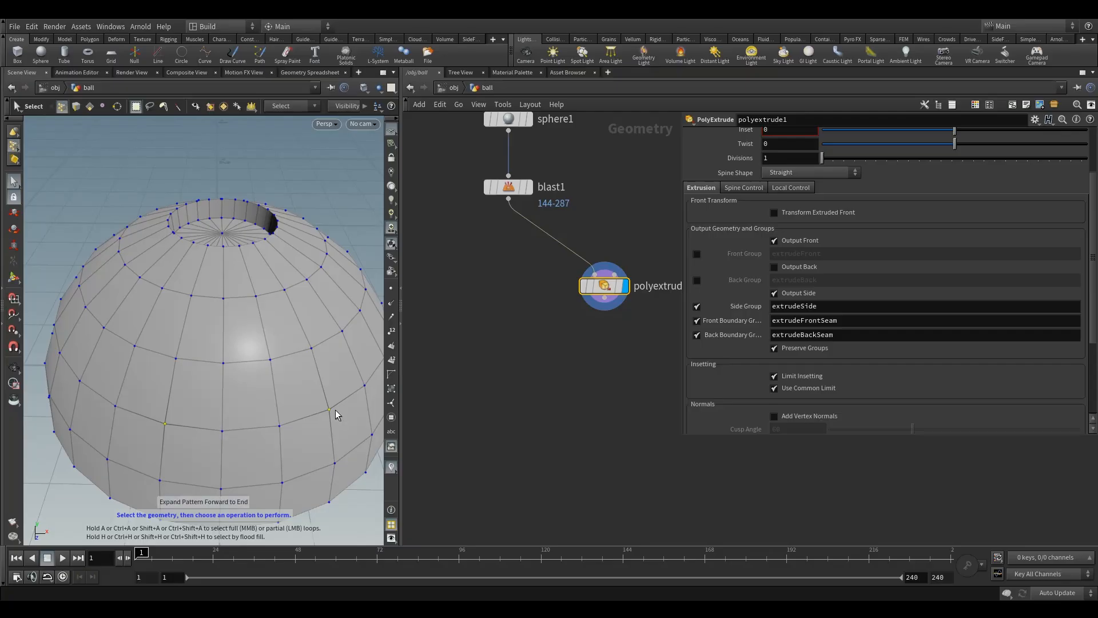
key("shift+Up")
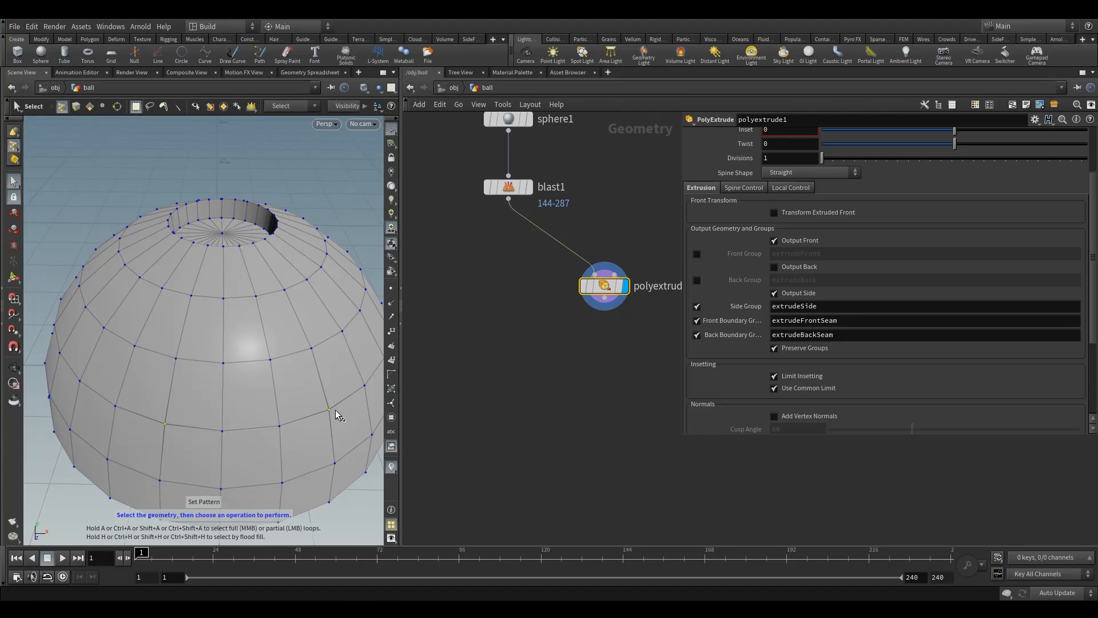
key("shift+Up")
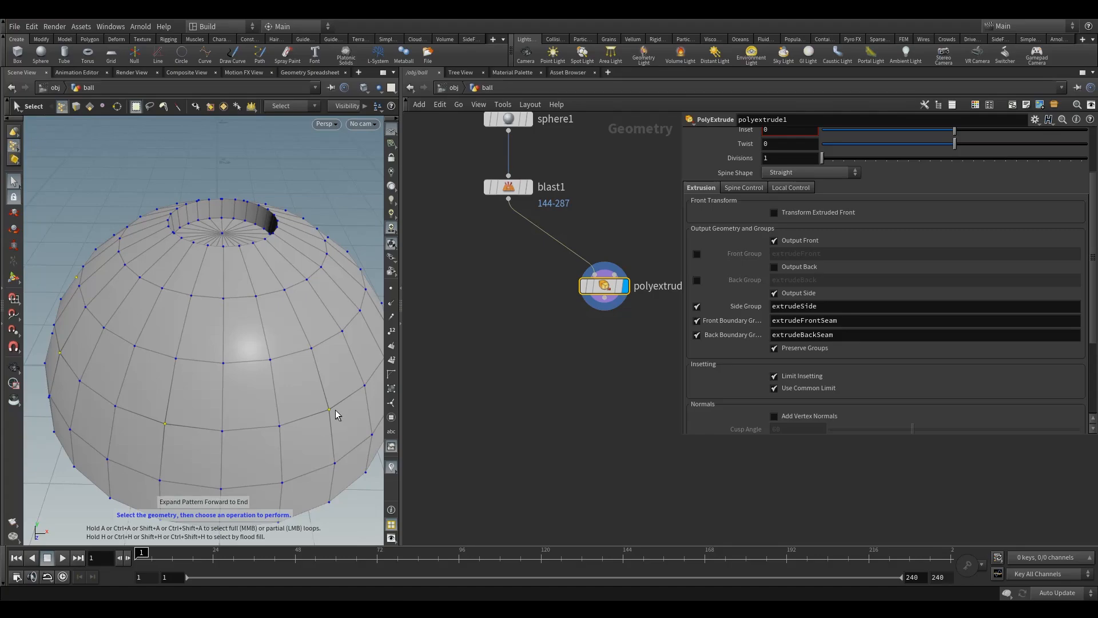
Step: Create a point group from the selected ring points and place its Group Create node below the PolyExtrude
right_click_drag(282, 349, 223, 380, "alt")
mouse_move(223, 380)
left_mouse_down("alt")
mouse_move(324, 366)
mouse_move(326, 346)
mouse_move(239, 384)
left_mouse_up("alt")
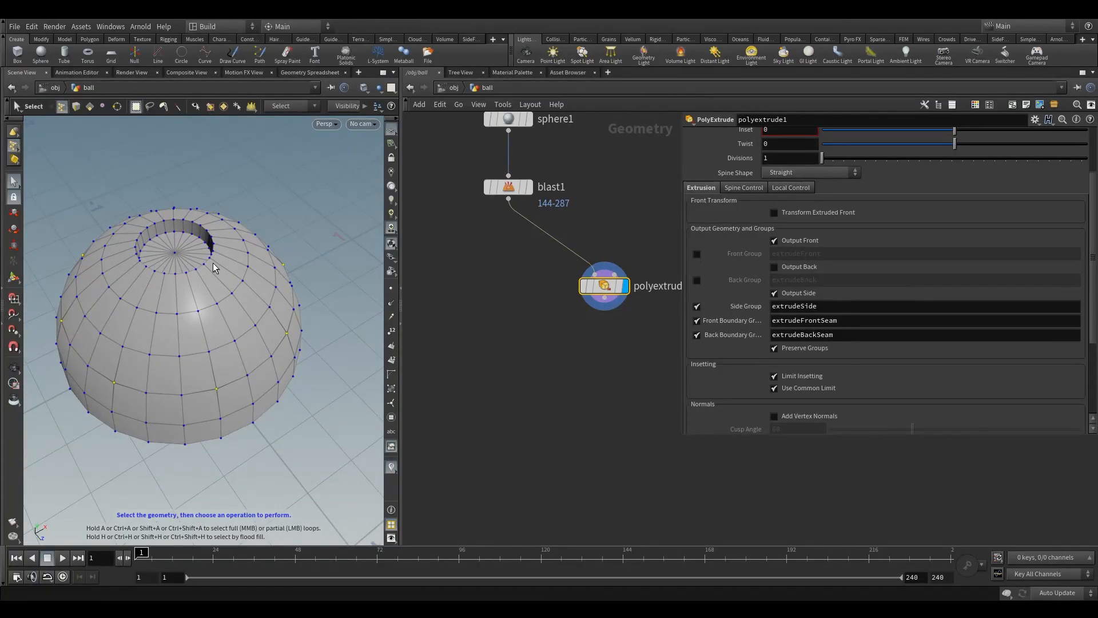
key("Tab")
type("grou")
left_click(329, 79)
left_click_drag(592, 286, 591, 329)
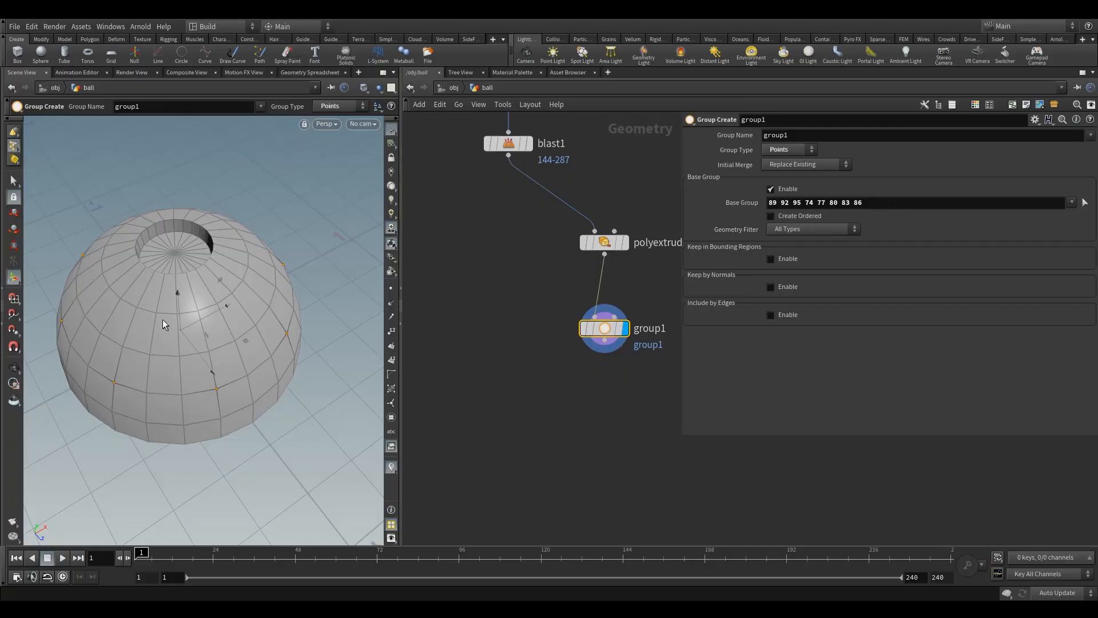
Step: Name the point group holes and move its node closer to the PolyExtrude
key("Escape")
left_click_drag(167, 362, 139, 382)
right_click_drag(139, 382, 149, 408, "alt")
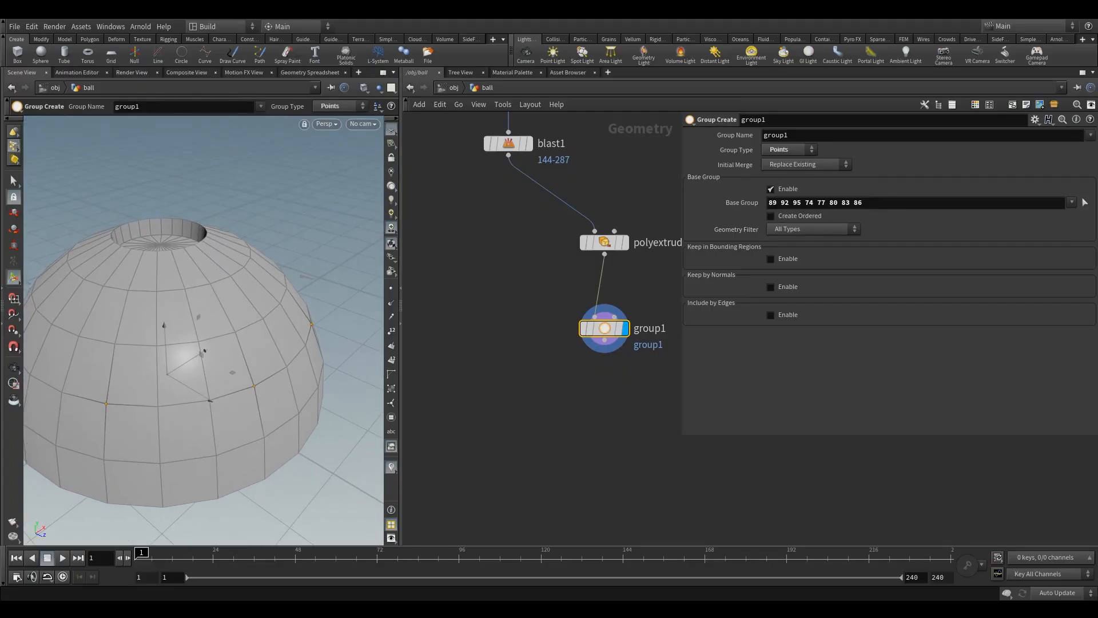
left_click_drag(94, 315, 153, 341)
double_click(805, 135)
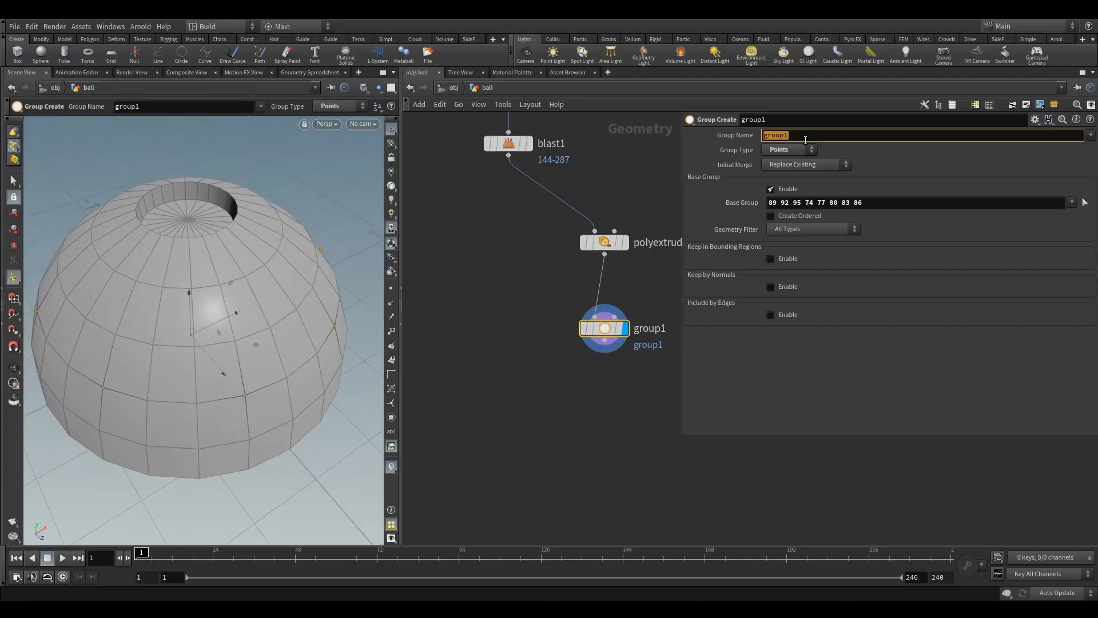
type("holes")
left_click(537, 287)
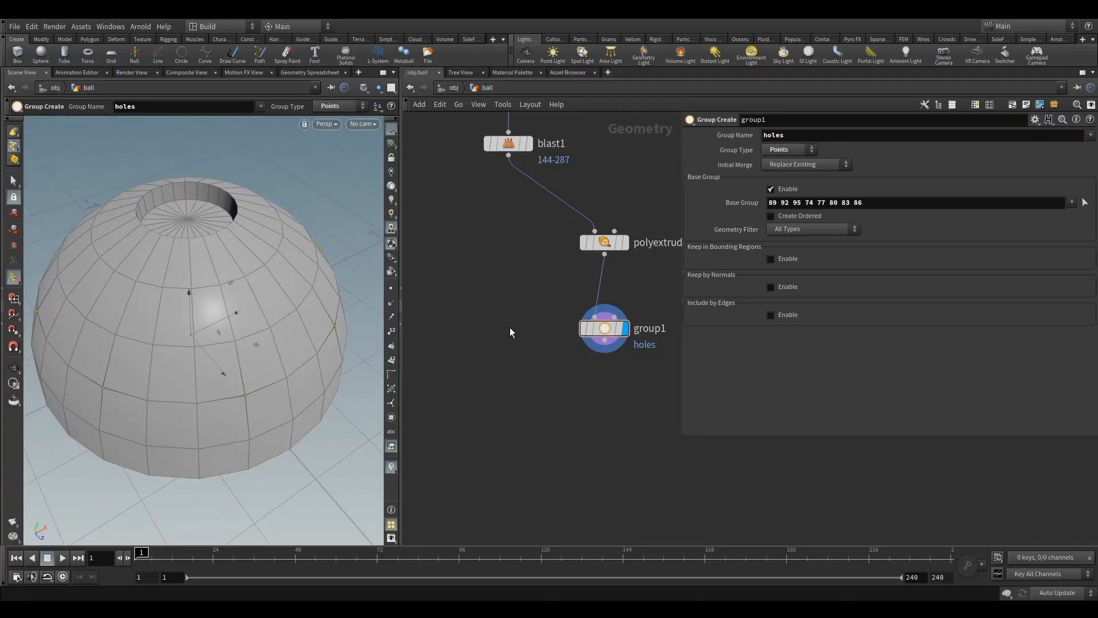
middle_click_drag(529, 349, 496, 327)
left_click_drag(502, 281, 617, 351)
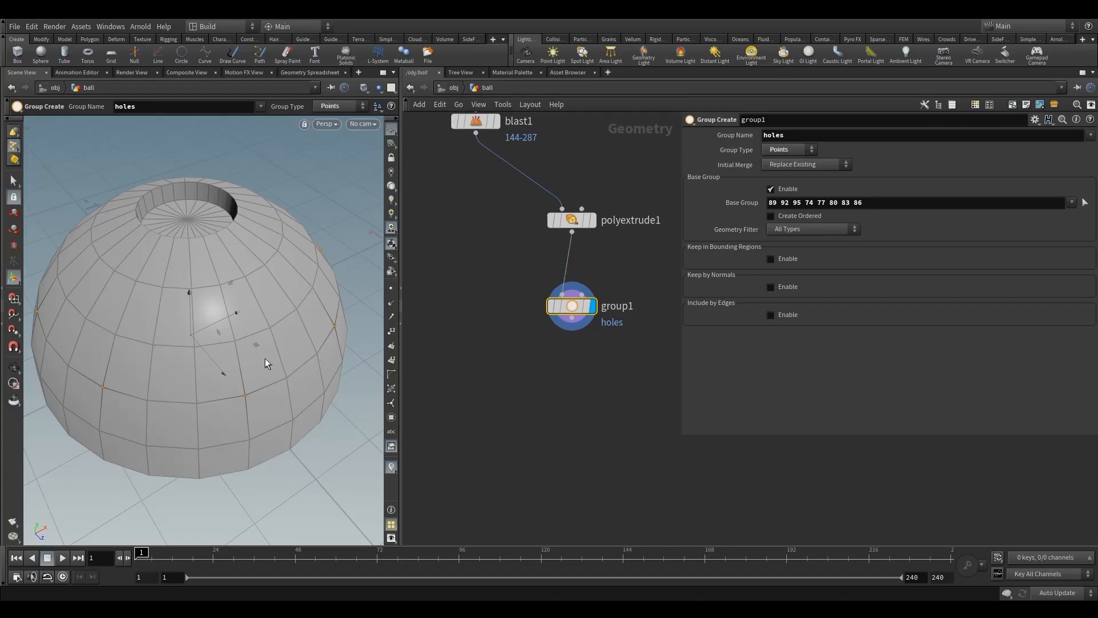
left_click_drag(567, 307, 566, 293)
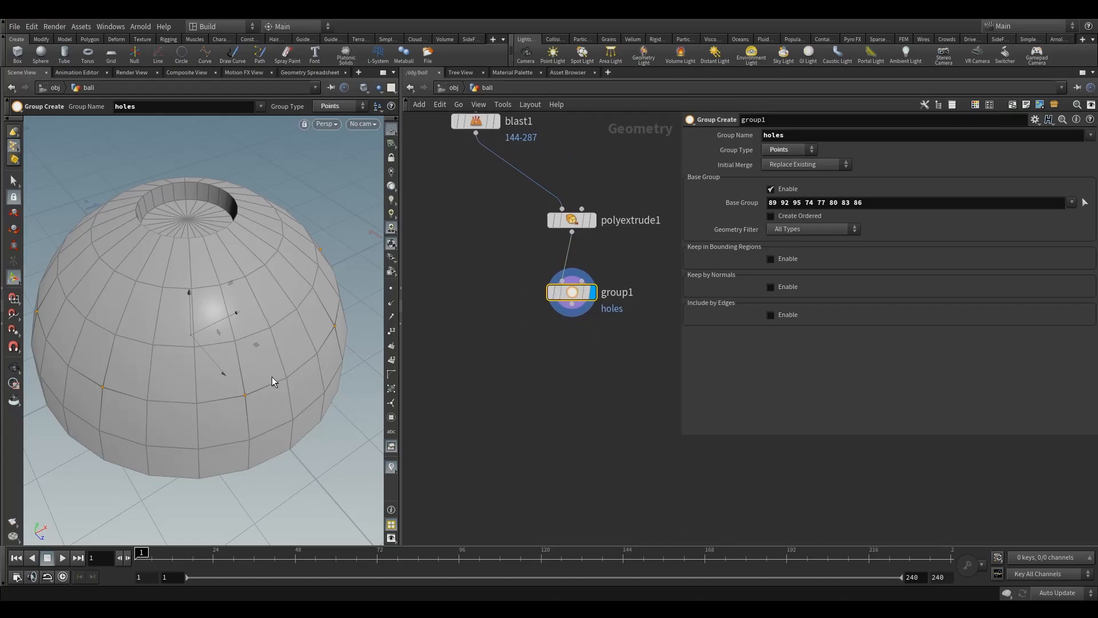
Step: Add a Group Promote node connected below the Group Create node
right_click_drag(232, 397, 262, 389, "alt")
left_click_drag(263, 390, 235, 326, "alt")
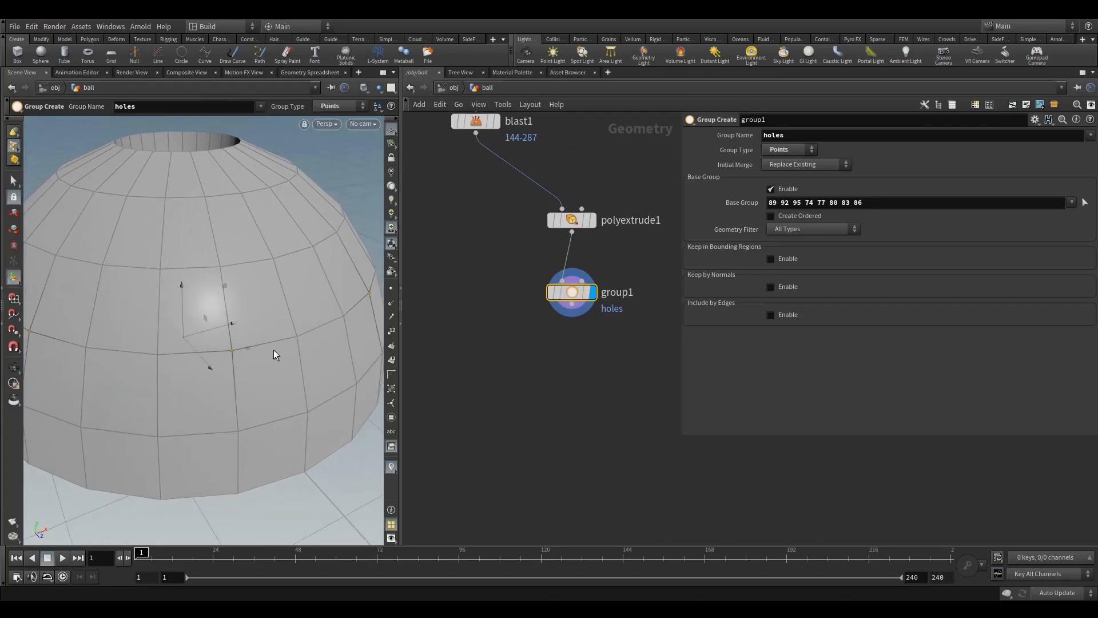
left_click(540, 358)
key("Tab")
type("group")
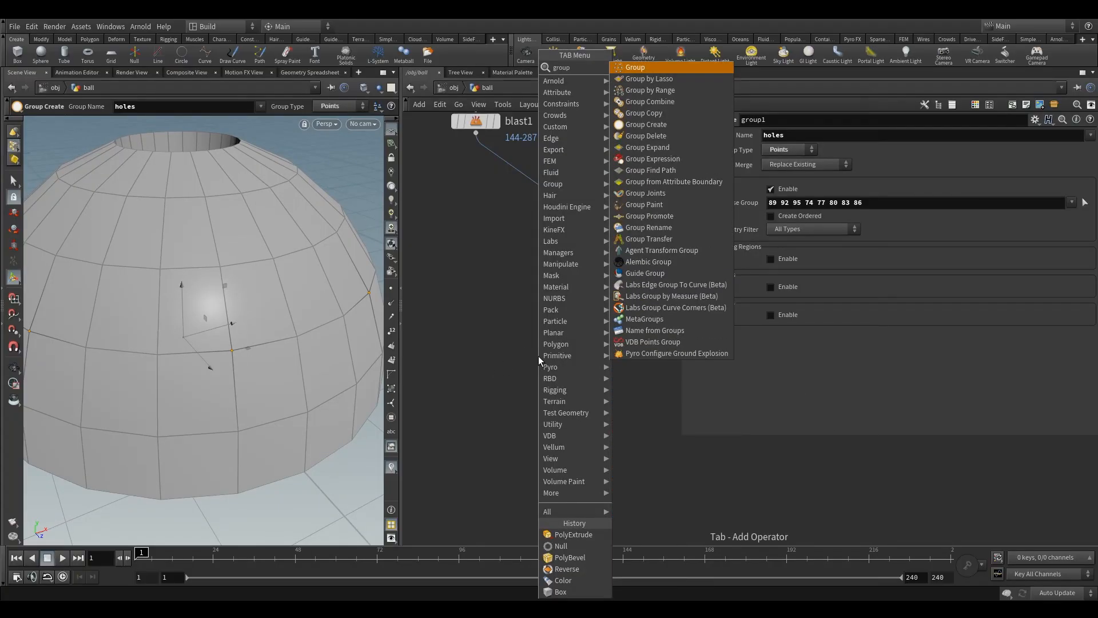
left_click(649, 81)
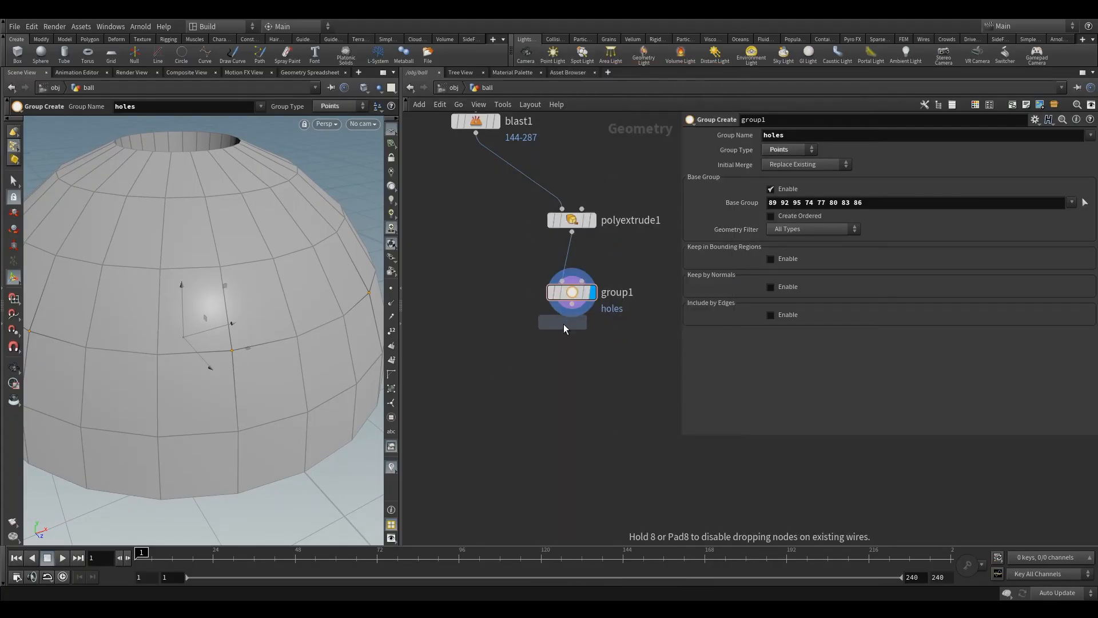
left_click(572, 374)
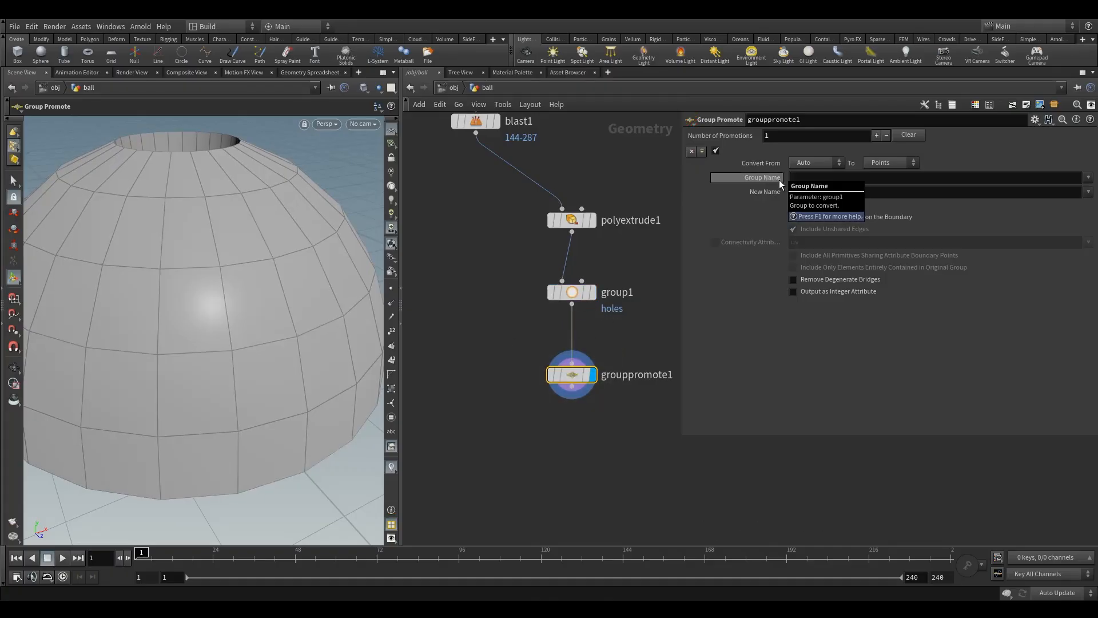
Step: Set both the Group Name and the New Name of the promotion to holes
left_click(1089, 177)
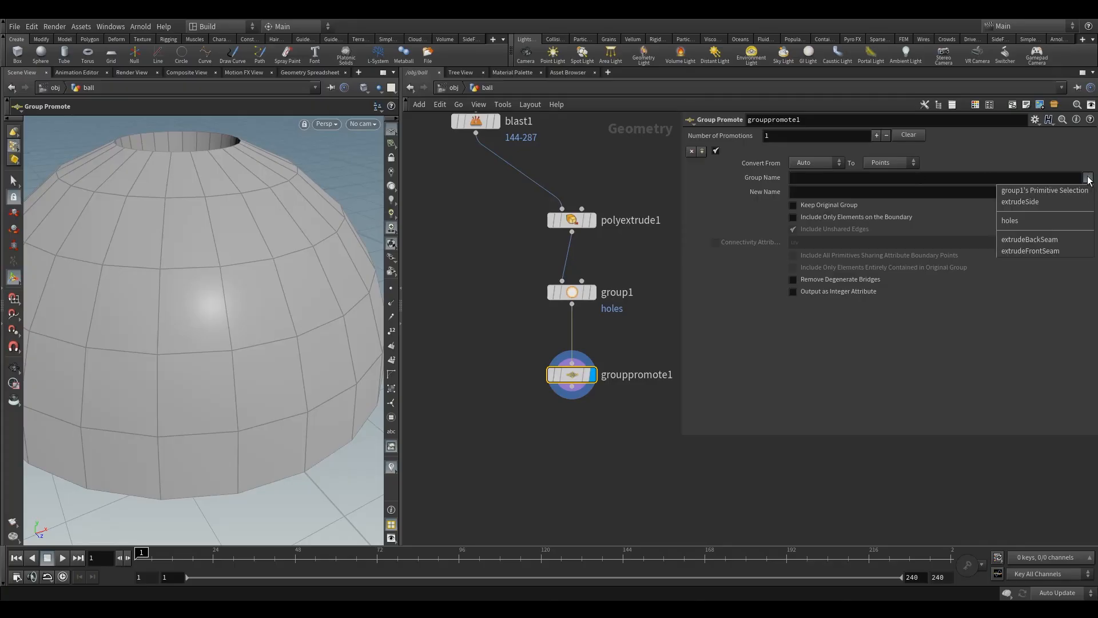
left_click(1030, 220)
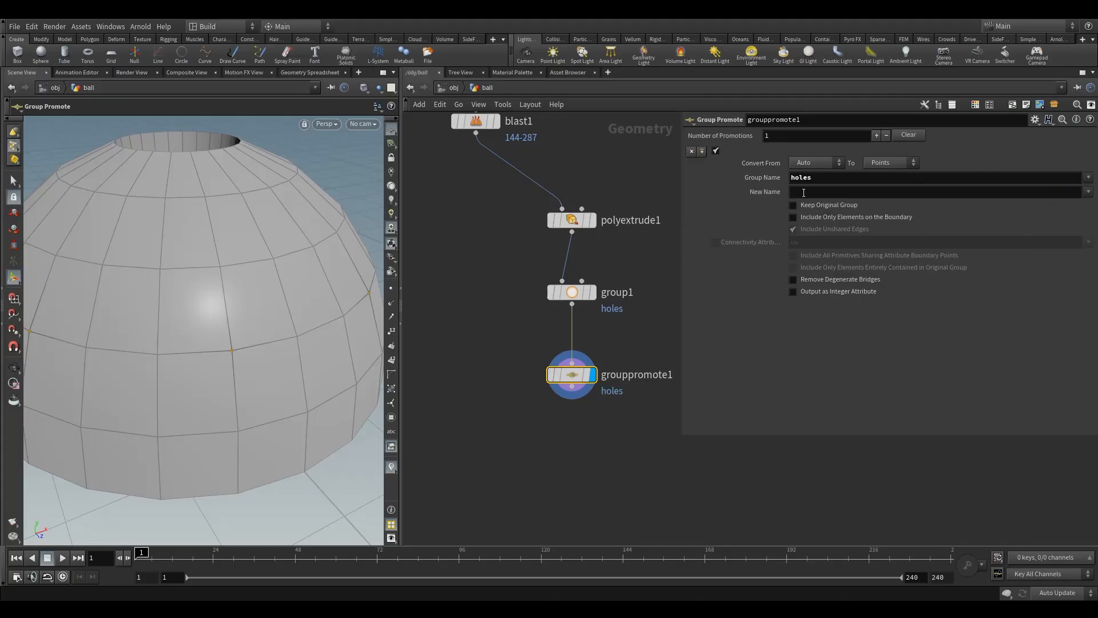
left_click(1088, 192)
left_click(1023, 235)
left_click_drag(572, 380, 568, 375)
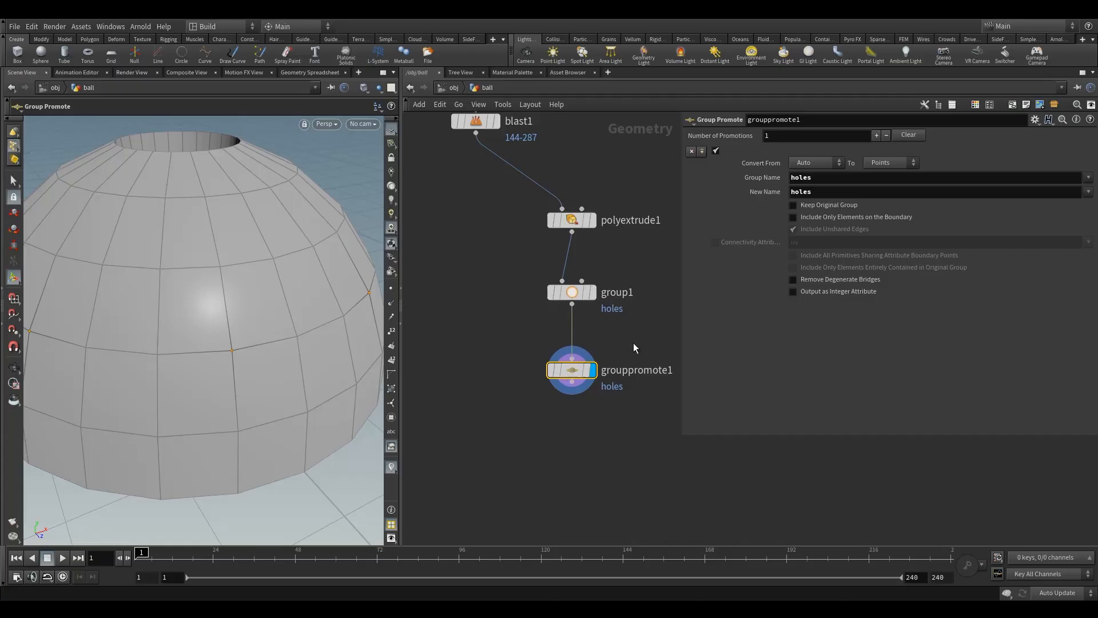
Step: Convert the holes group from Points to Primitives in the Group Promote node
left_click(806, 164)
left_click(805, 197)
left_click(887, 164)
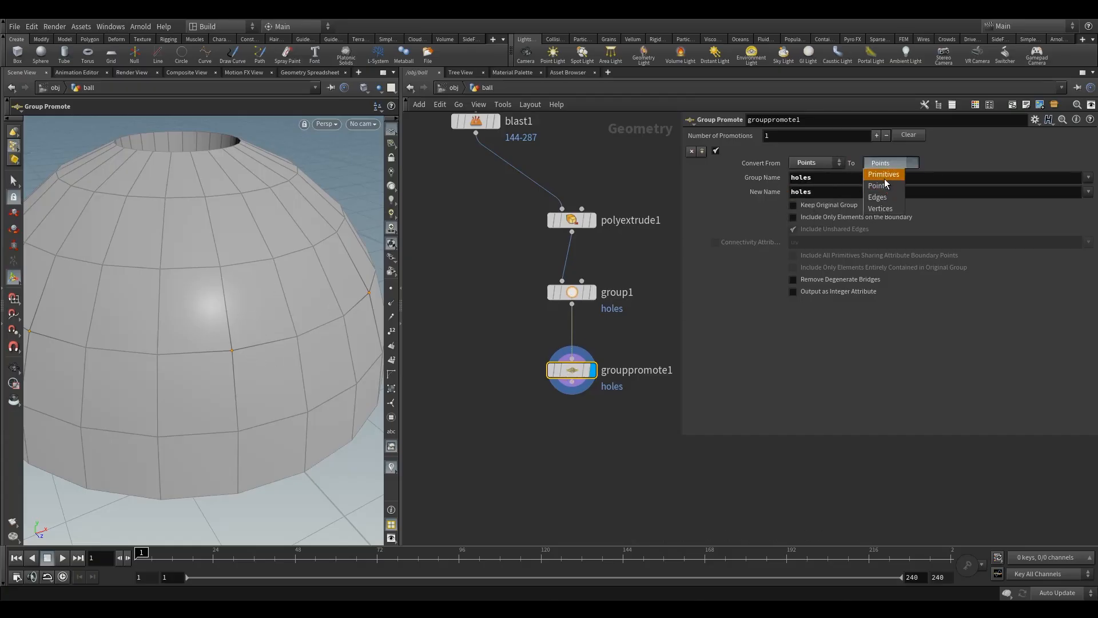
left_click(884, 178)
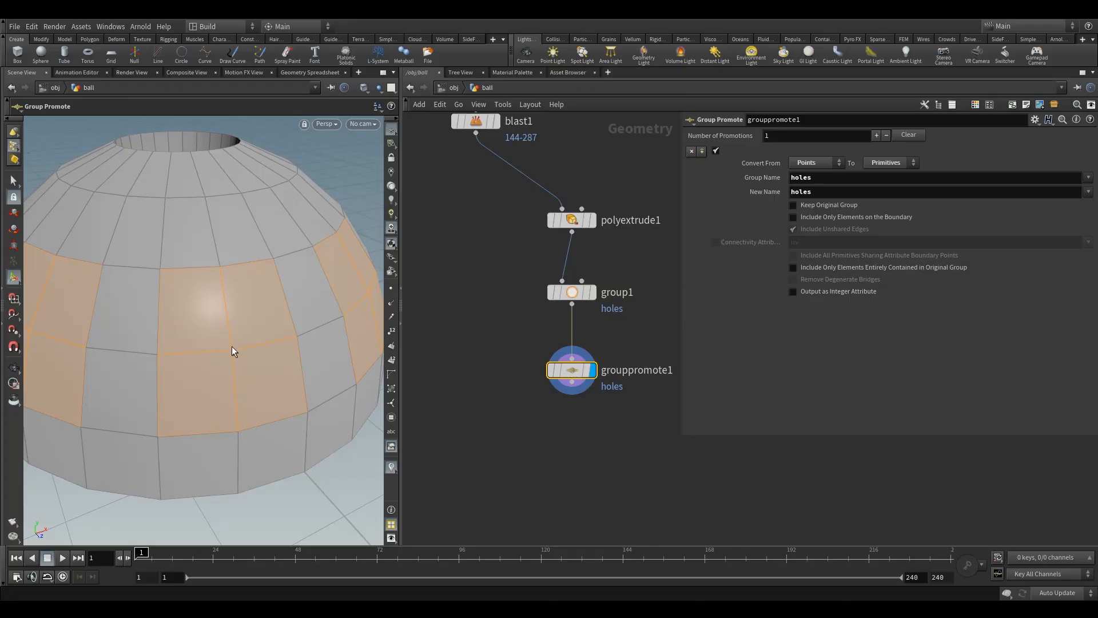
left_click_drag(256, 328, 149, 398, "alt")
scroll(176, 367, "up", 6)
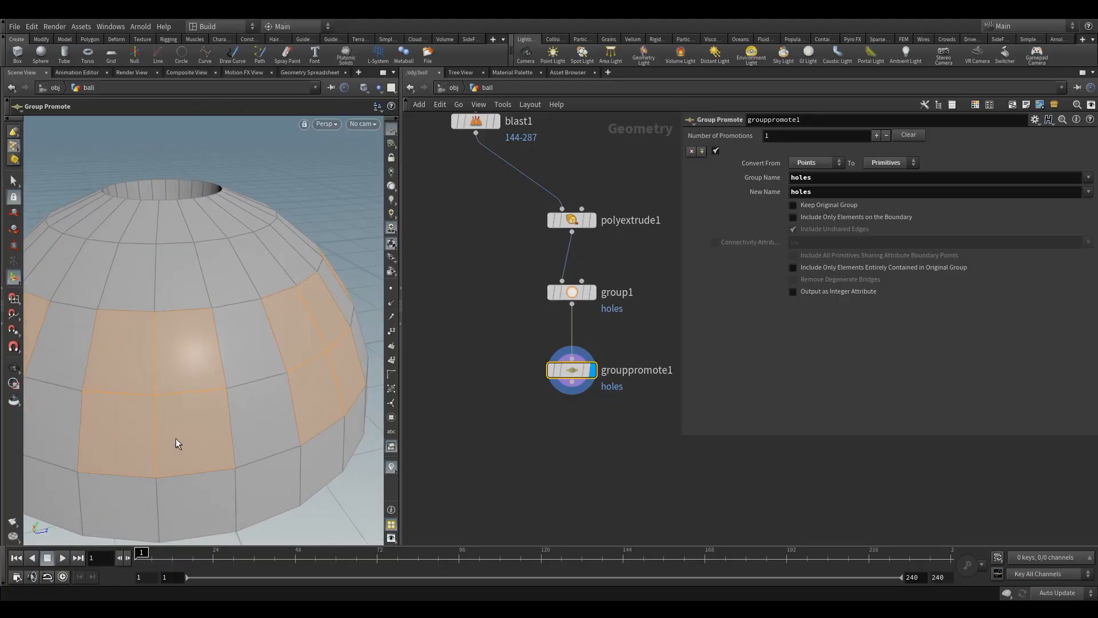
Step: Add a Circle from Edges node below the Group Promote node and connect the two
middle_click_drag(622, 431, 560, 373)
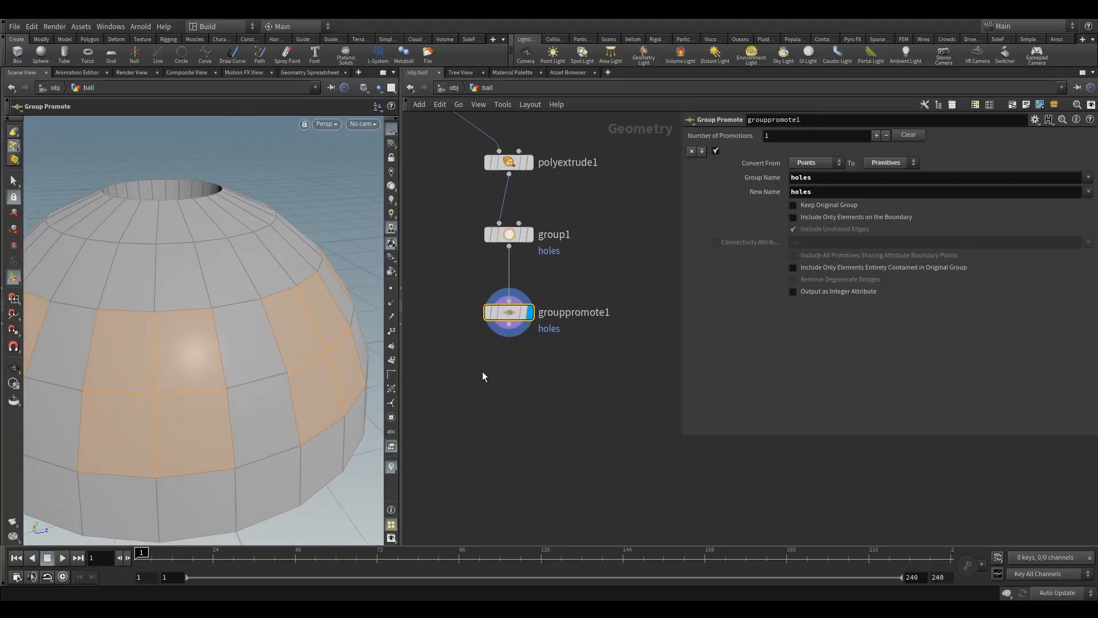
key("Tab")
type("circ")
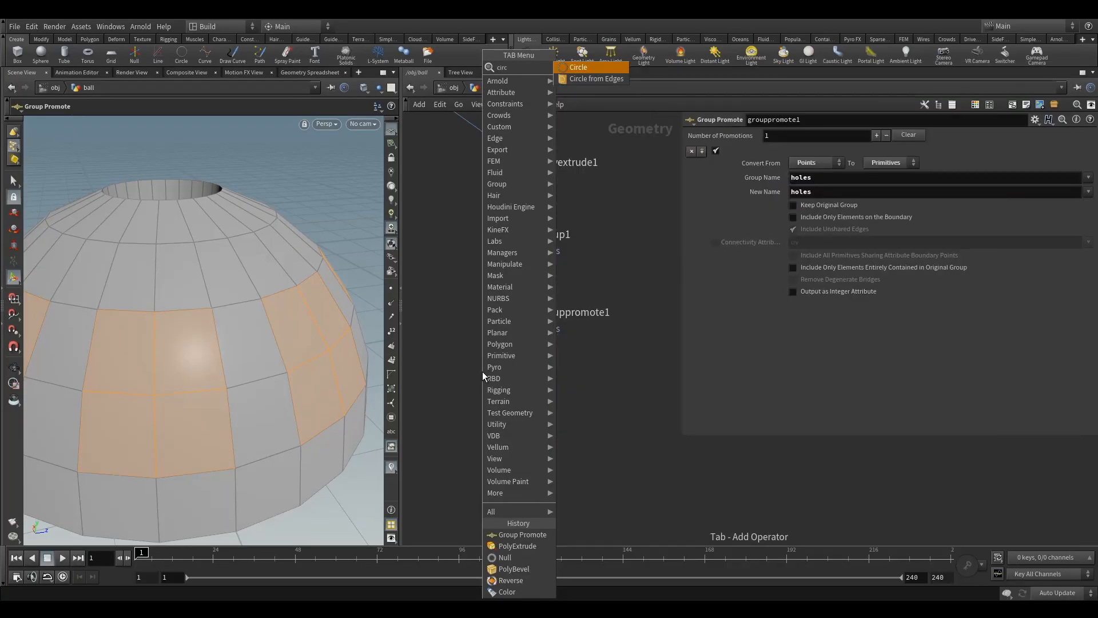
left_click(597, 78)
left_click(509, 409)
left_click_drag(509, 324, 499, 397)
left_click(535, 386)
left_click(795, 139)
Step: Examine the group types in the Group Create and Group Promote nodes' information, and close it
mouse_move(511, 320)
mouse_move(510, 235)
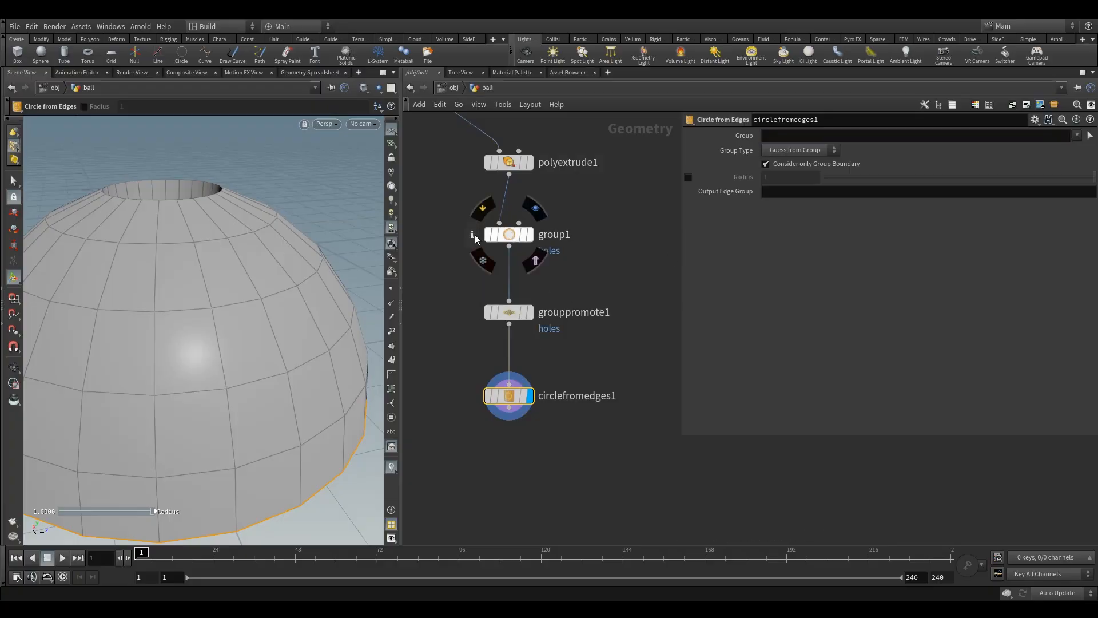
left_click(475, 235)
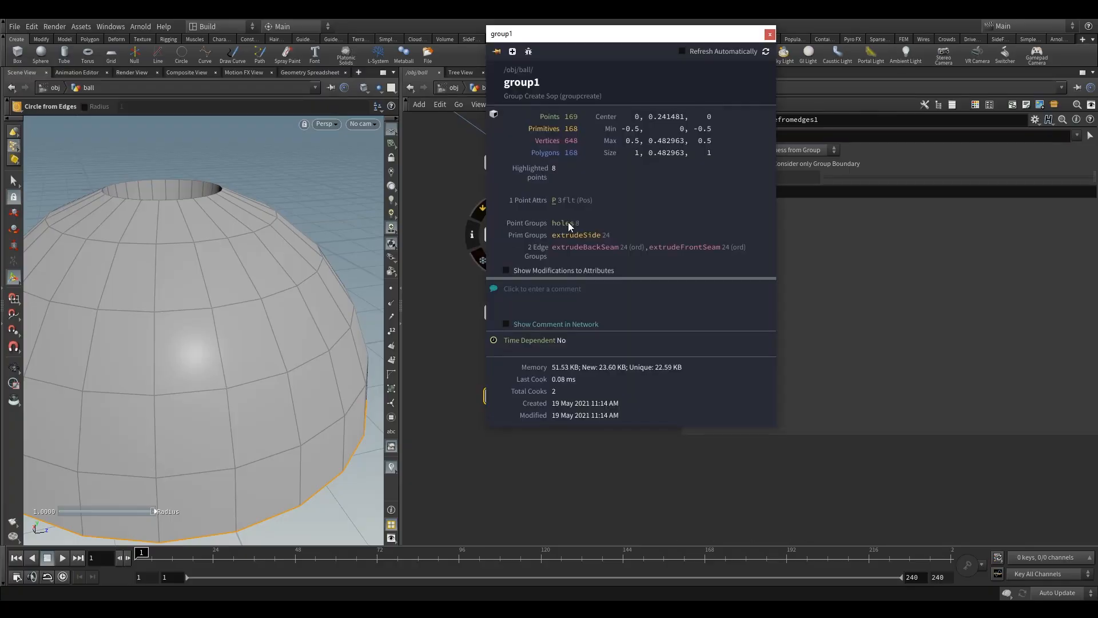
mouse_move(506, 312)
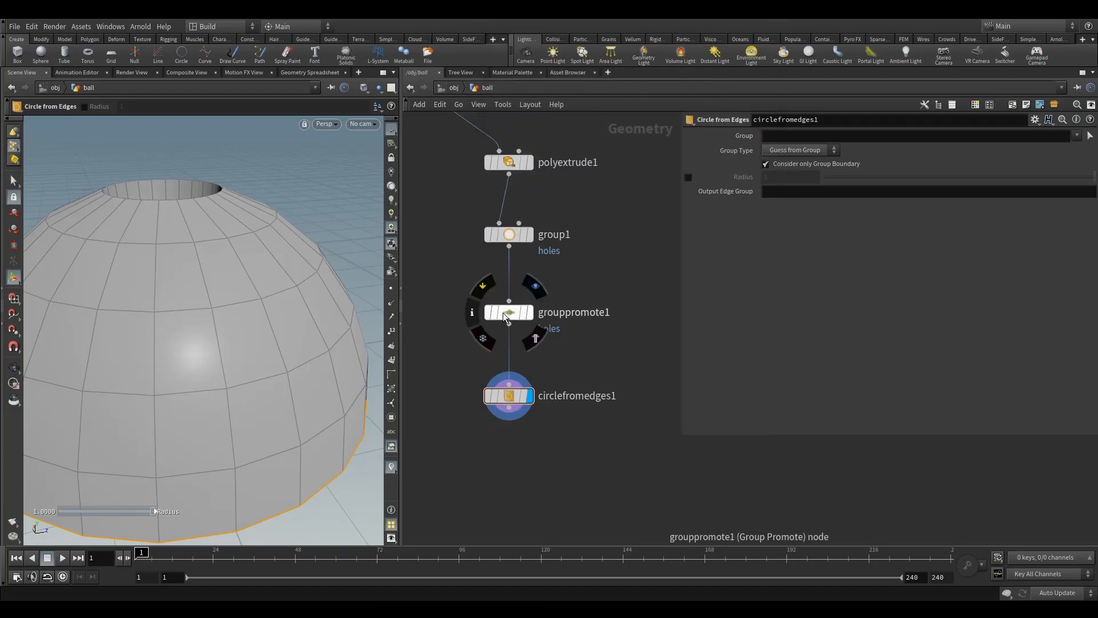
left_click(470, 313)
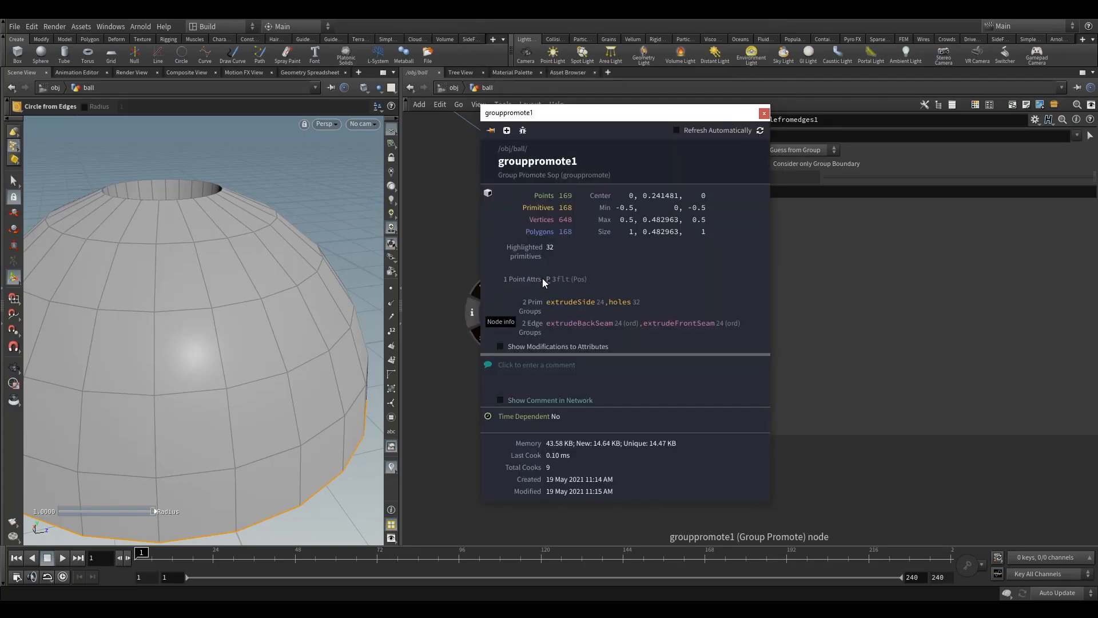
left_click(765, 114)
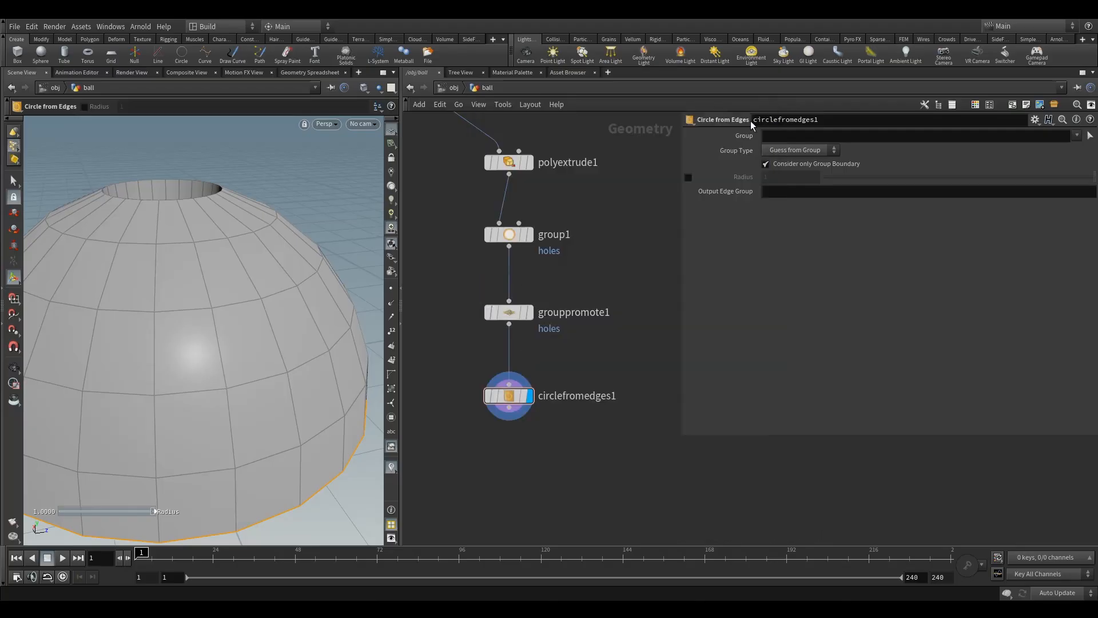
Step: Examine the Group Promote node's primitive group values in the Geometry Spreadsheet, sorting by the group columns, and return to the scene view
left_click(509, 312)
left_click(331, 72)
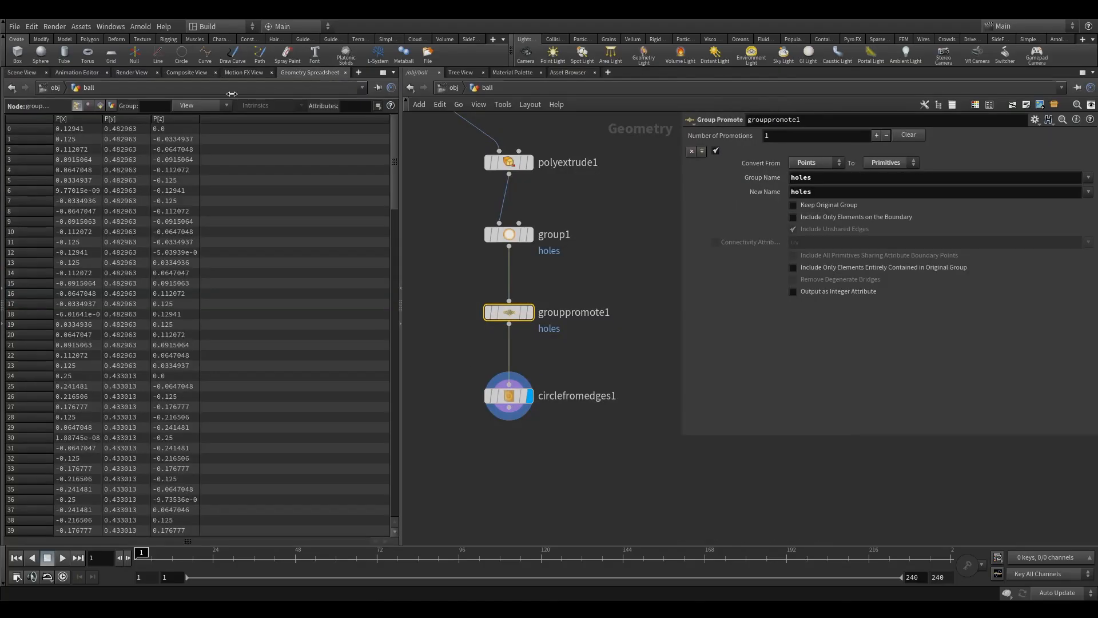
left_click(98, 105)
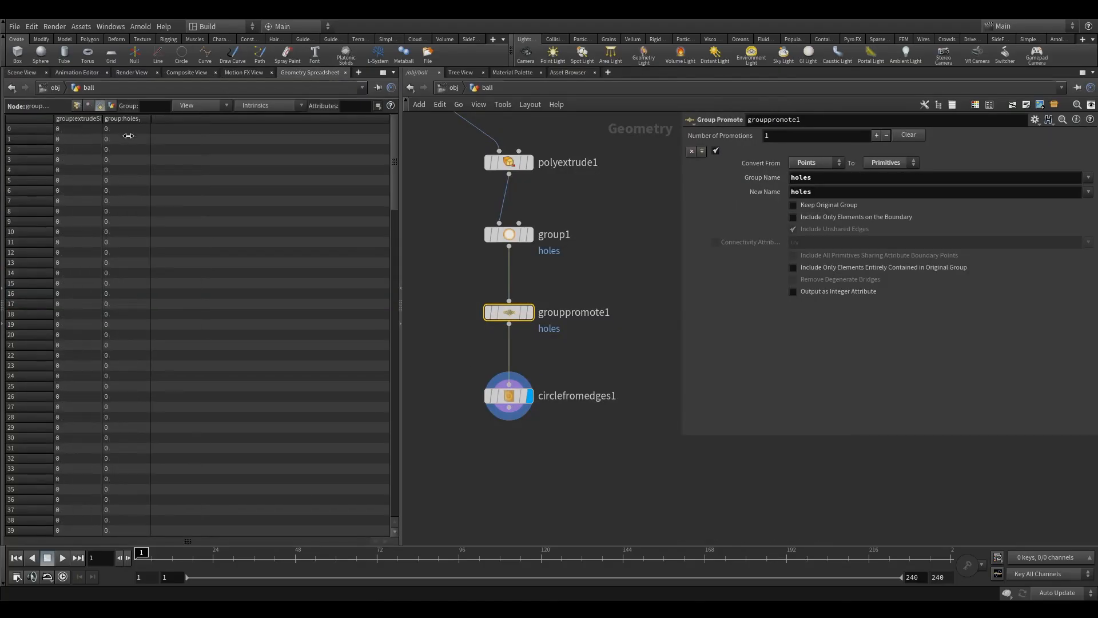
left_click_drag(107, 132, 154, 133)
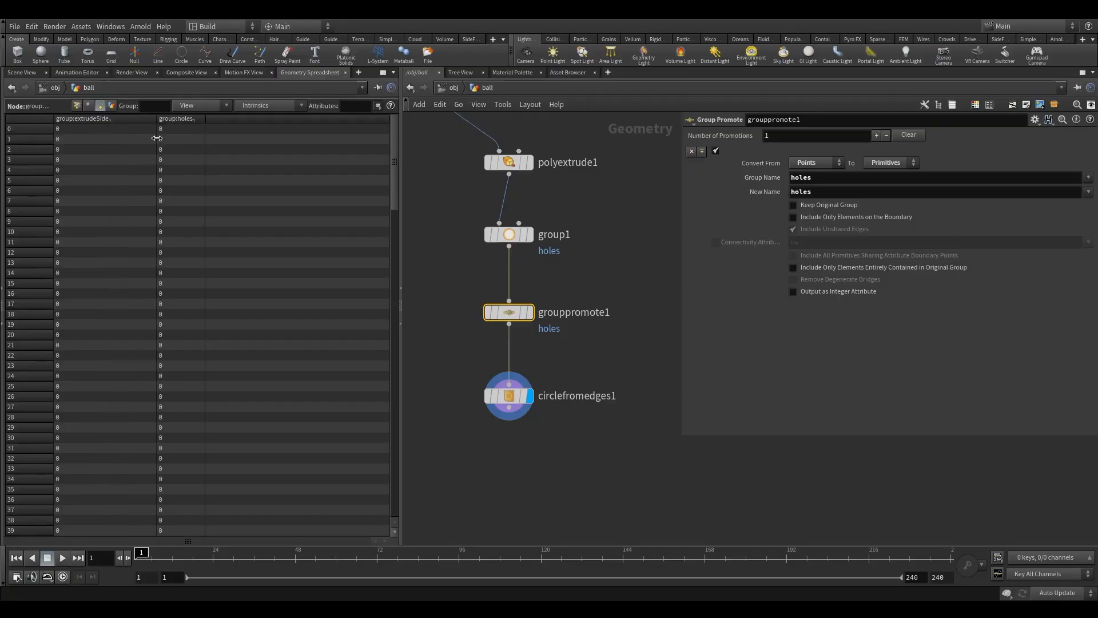
left_click(118, 118)
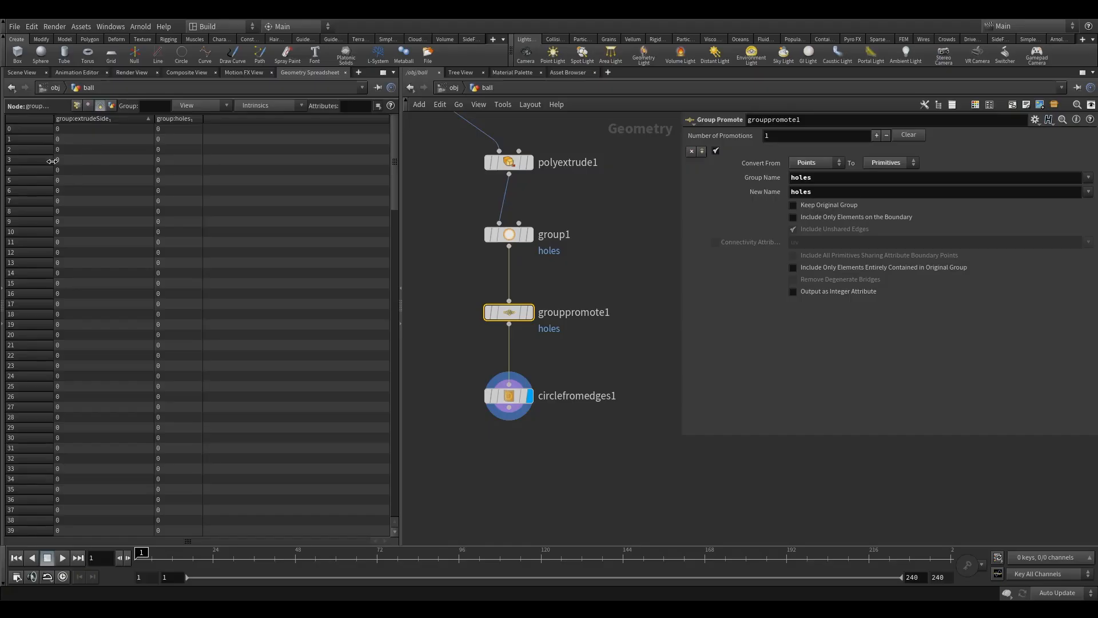
left_click(107, 120)
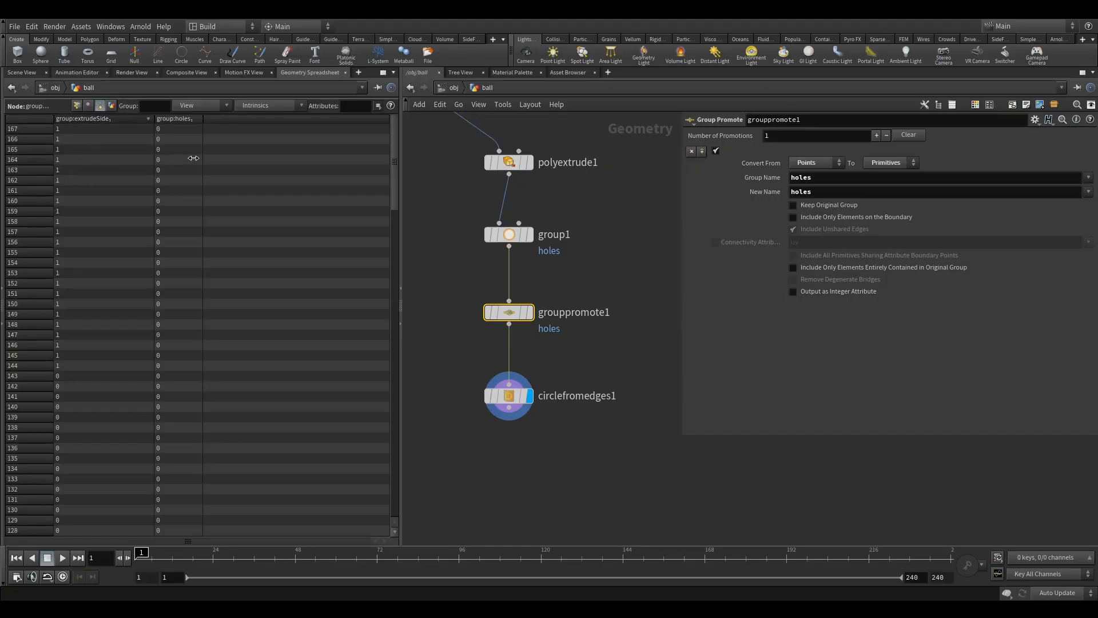
left_click(186, 121)
left_click(21, 72)
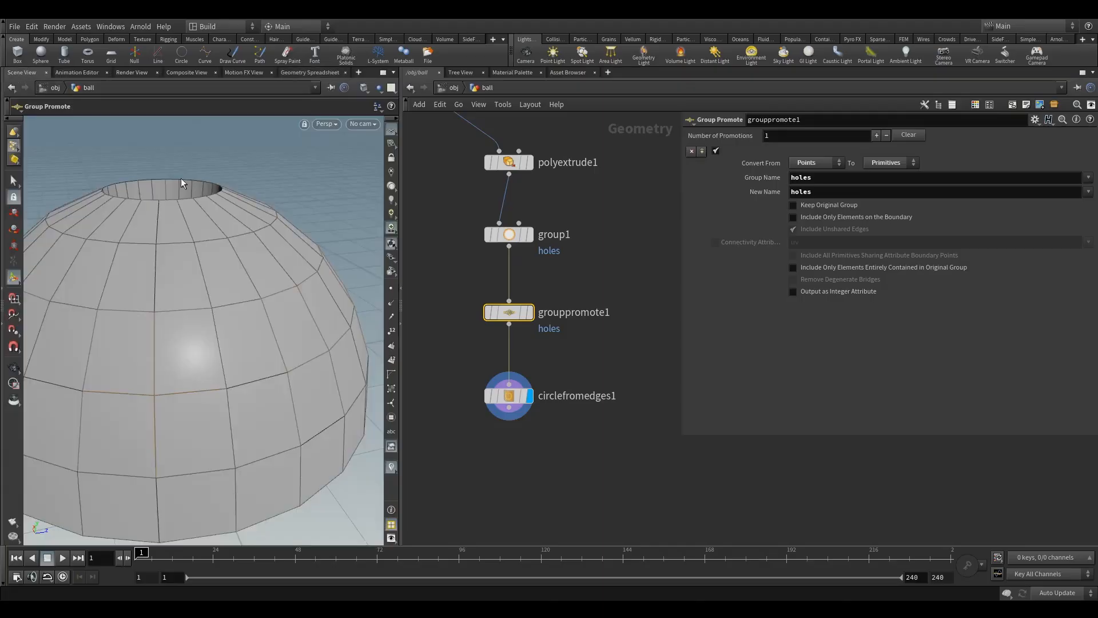
Step: Set the Circle from Edges node's Group to holes and check the resulting circles on the half sphere
left_click(508, 396)
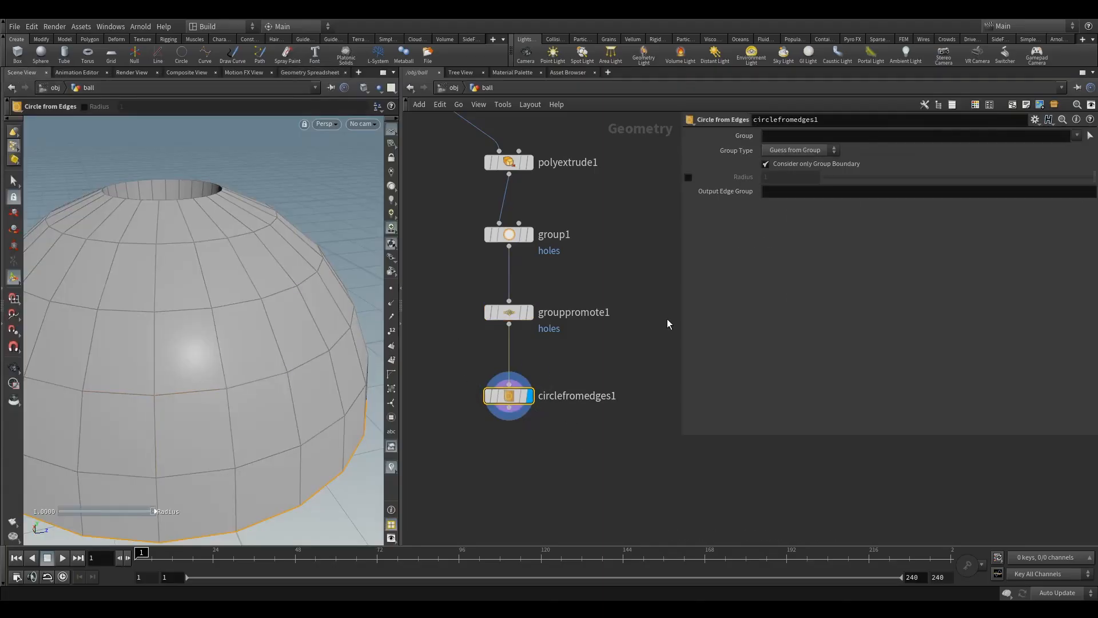
left_click(1077, 135)
left_click(973, 163)
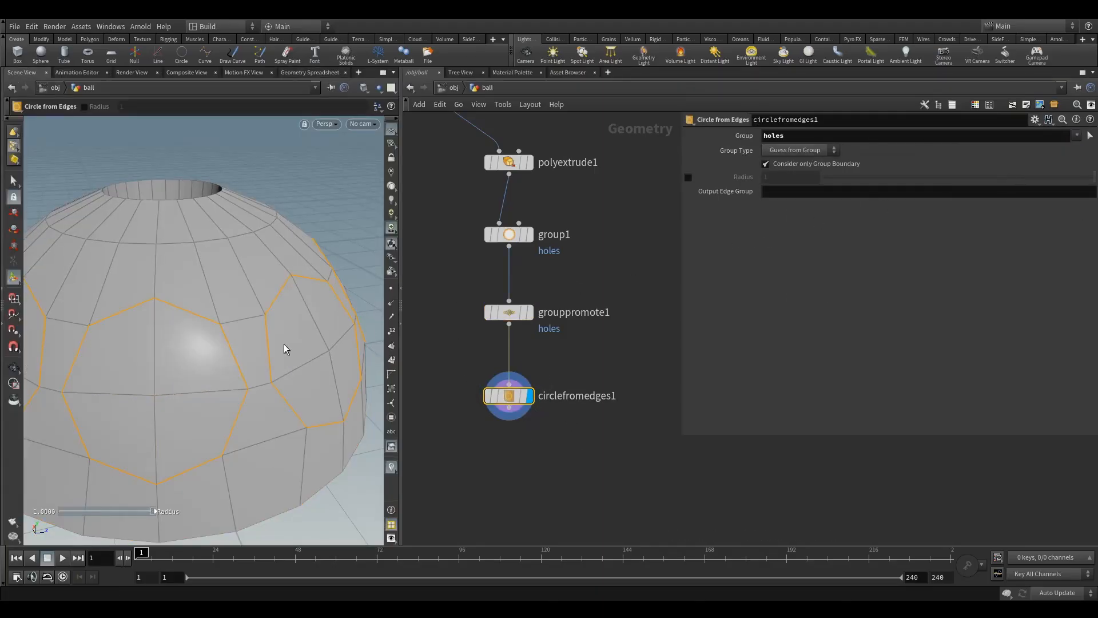
right_click_drag(309, 343, 208, 377, "alt")
mouse_move(208, 378)
left_mouse_down("alt")
mouse_move(303, 368)
mouse_move(205, 378)
left_mouse_up("alt")
right_click_drag(205, 378, 206, 339, "alt")
left_click_drag(207, 340, 178, 363, "alt")
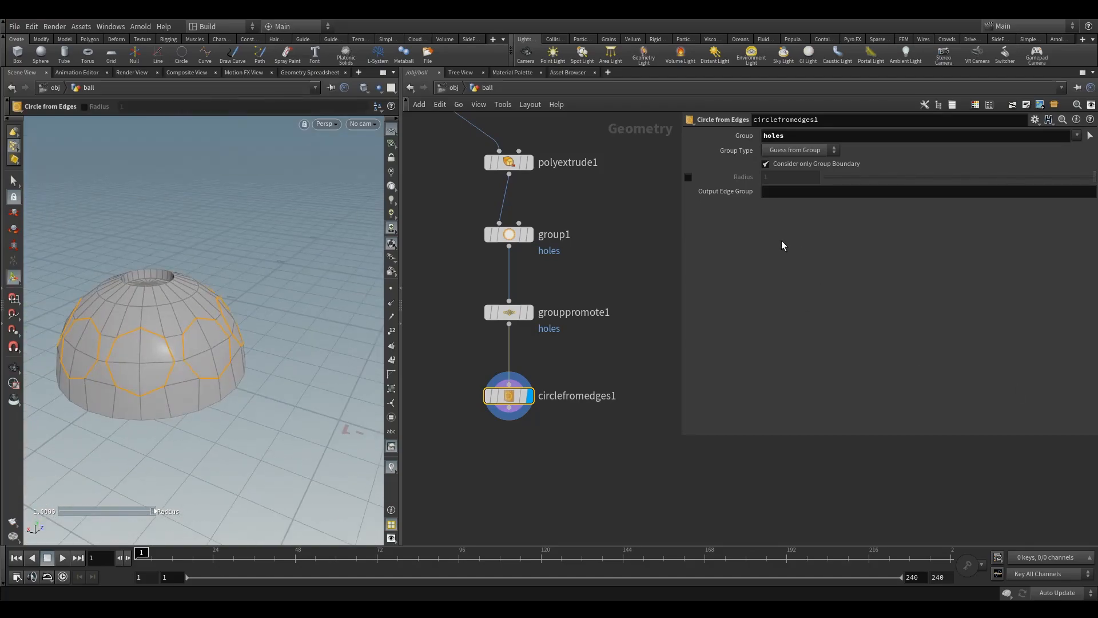
Step: Try a custom Radius of 0.118 for the hole circles, and turn the radius override off again
left_click(688, 177)
left_click_drag(832, 179, 856, 179)
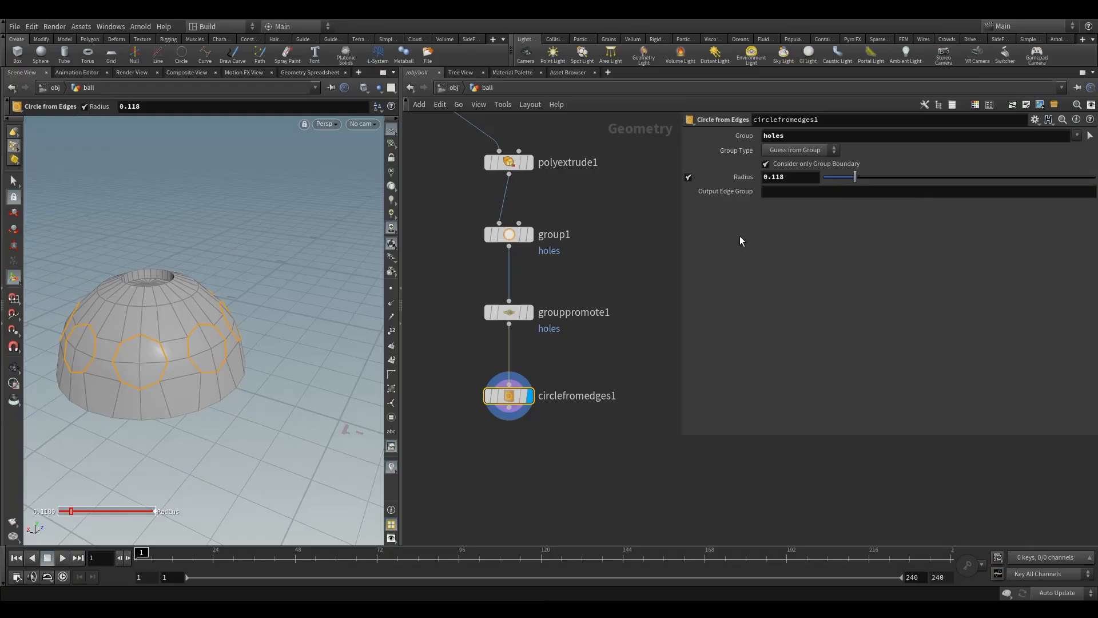
left_click(688, 177)
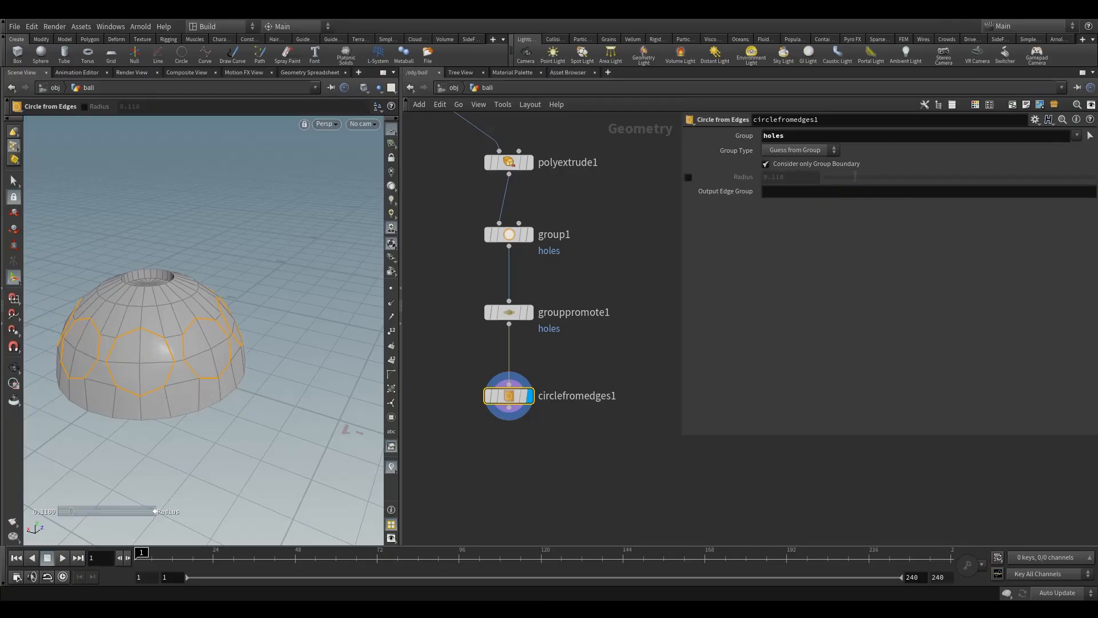
Step: Add a Delete node below the Circle from Edges node and connect the two
middle_click_drag(580, 353, 616, 314)
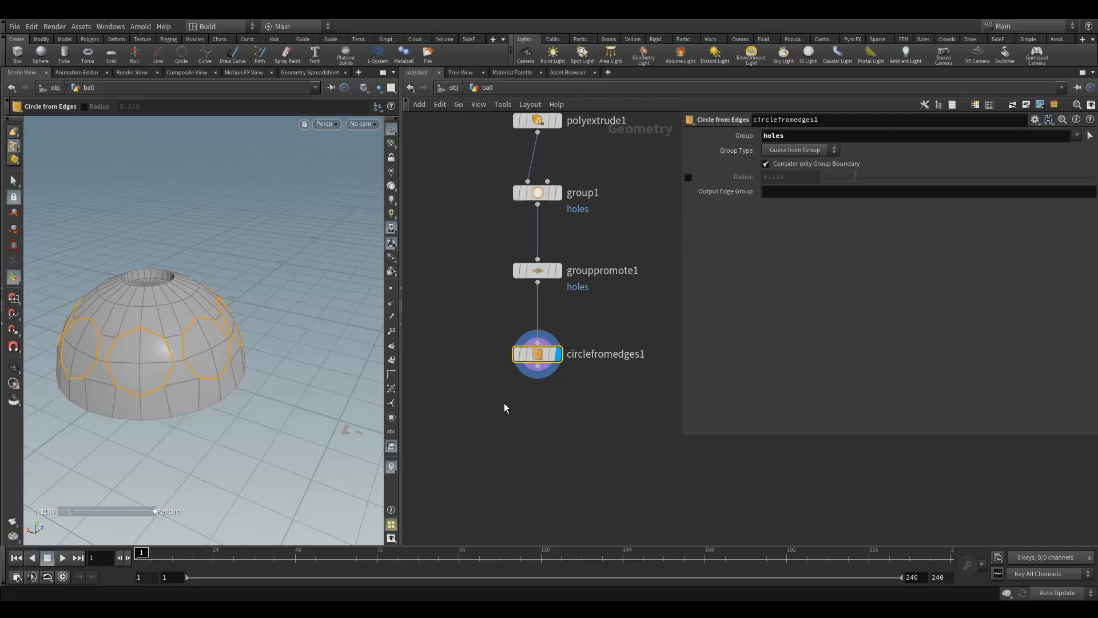
key("Tab")
type("de")
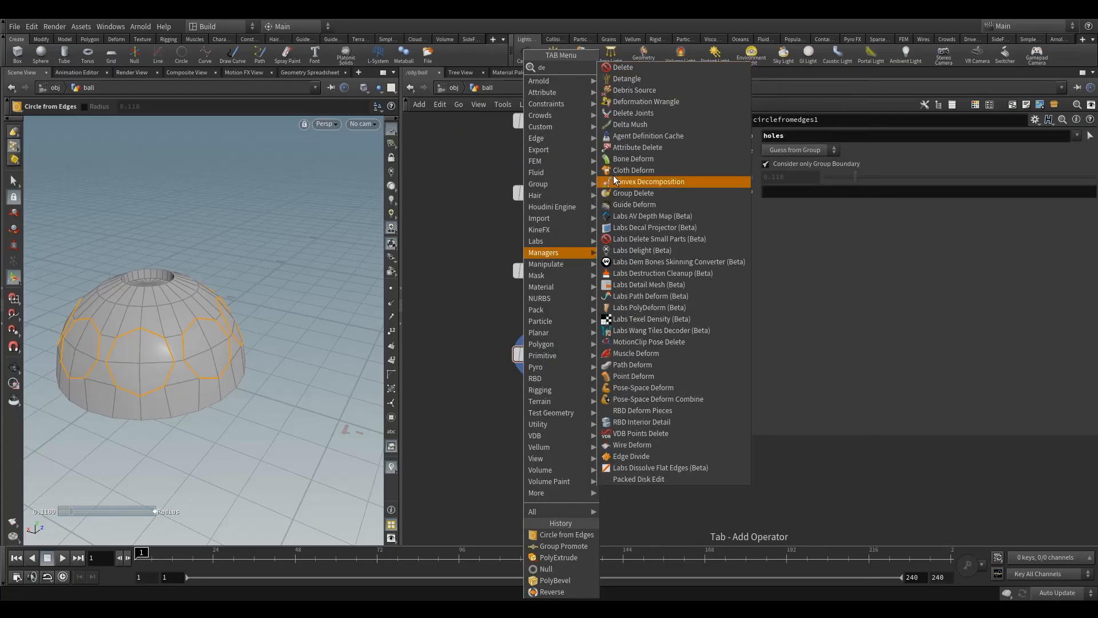
left_click(618, 68)
left_click(537, 432)
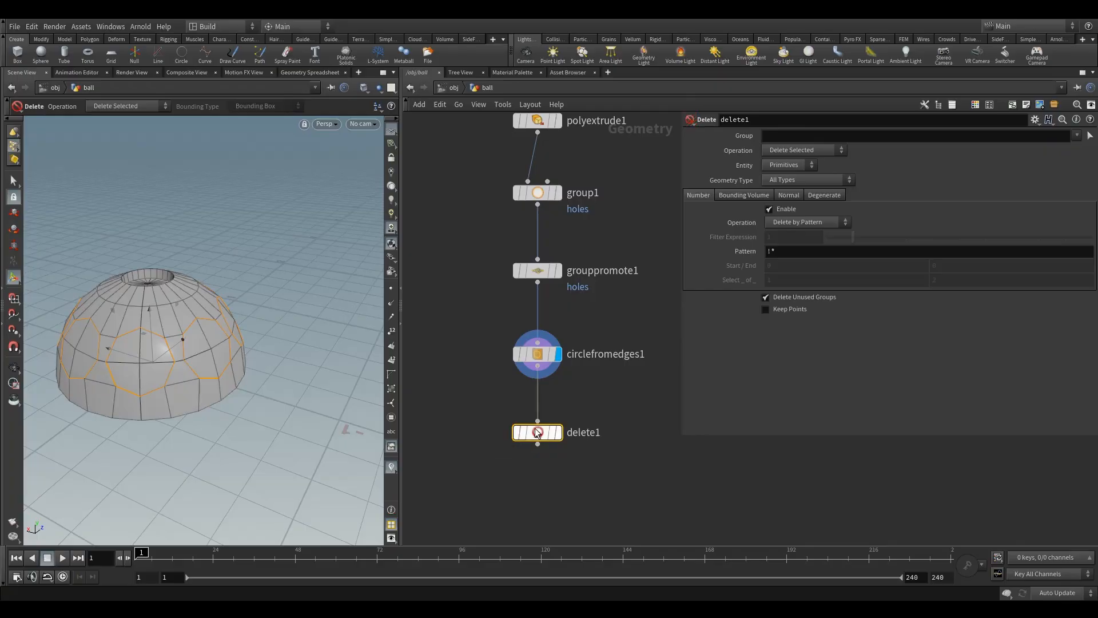
key("Tab")
type("b")
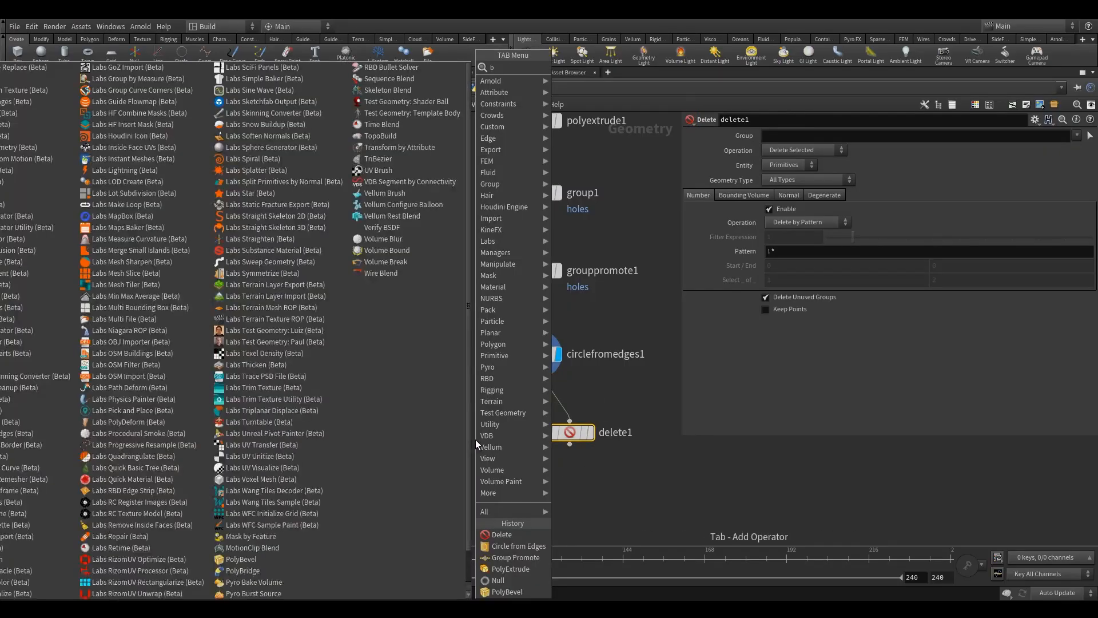
type("las")
left_click(587, 75)
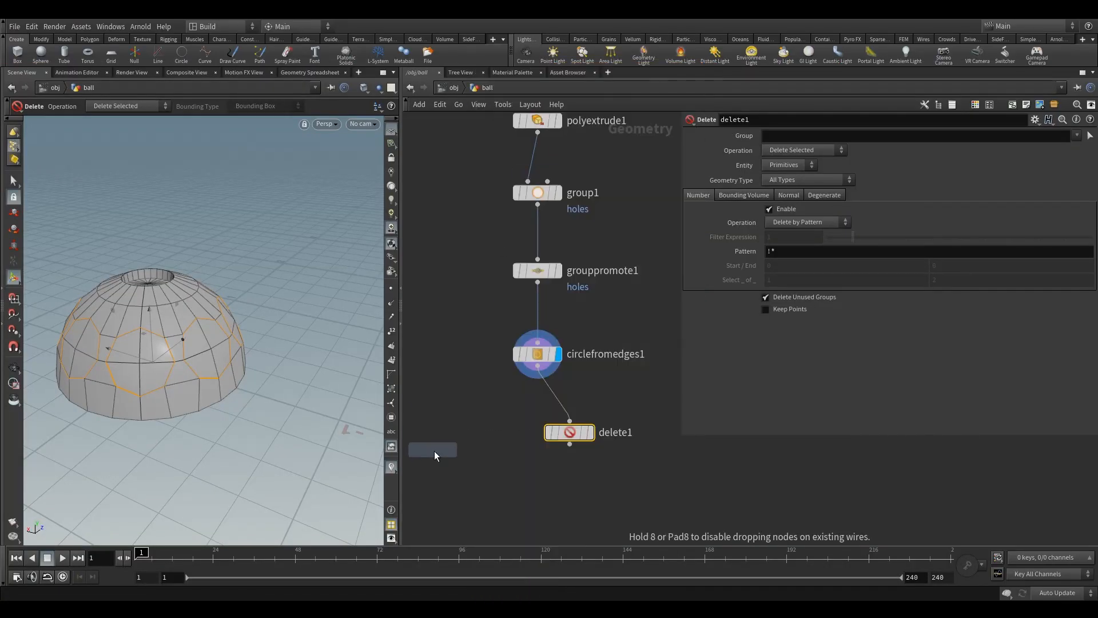
left_click(433, 450)
key("Delete")
Step: Add a Blast node beside the Delete node, below the Circle from Edges node
key("Tab")
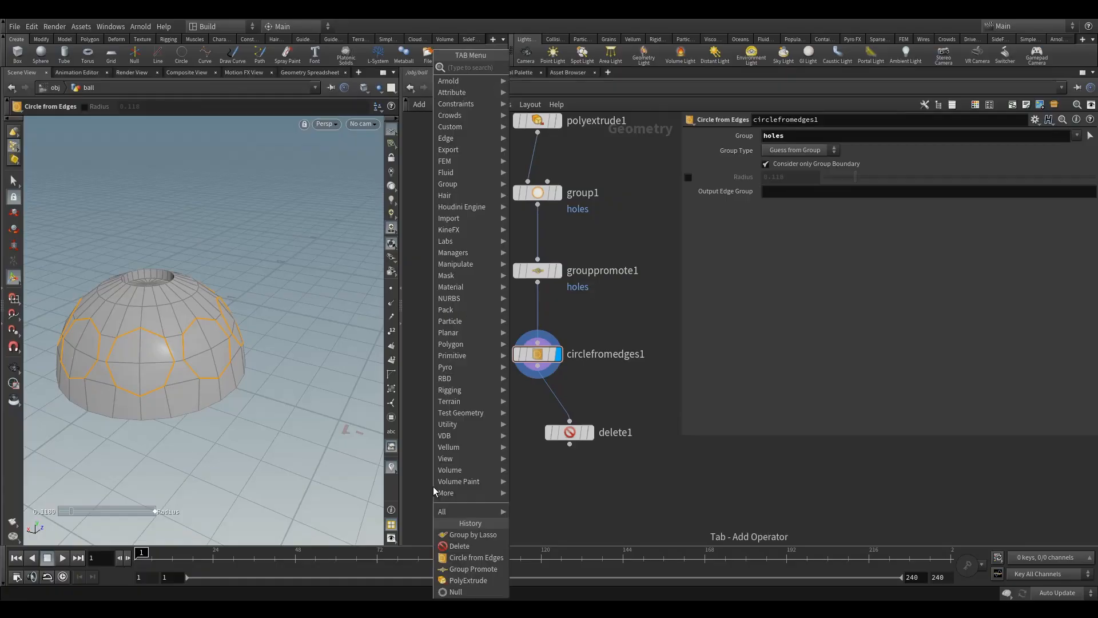
type("blas")
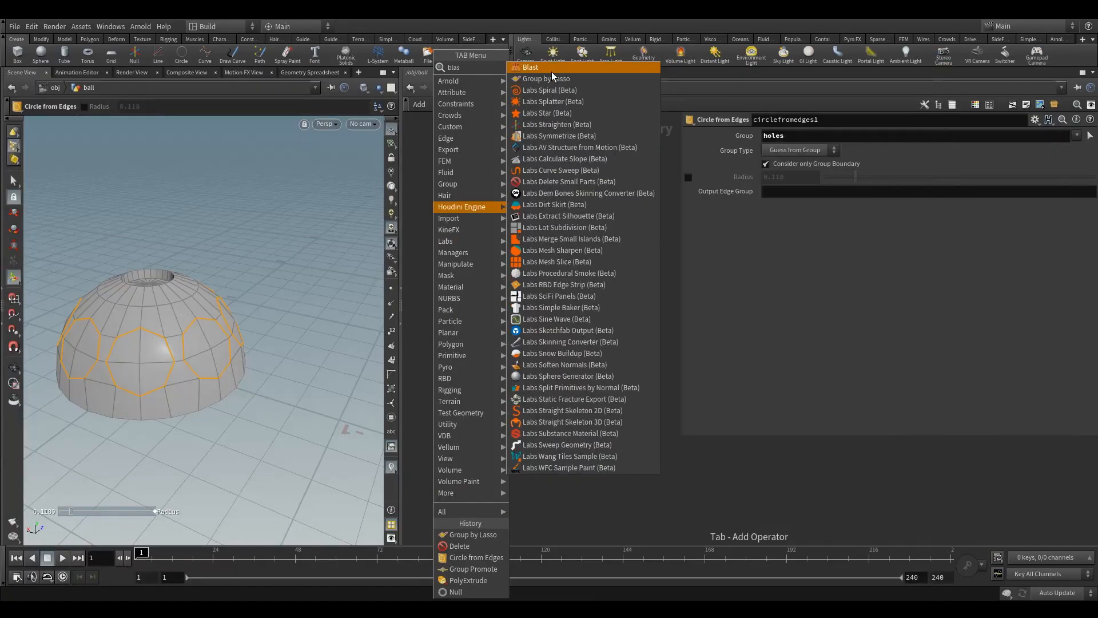
left_click(552, 69)
left_click(469, 440)
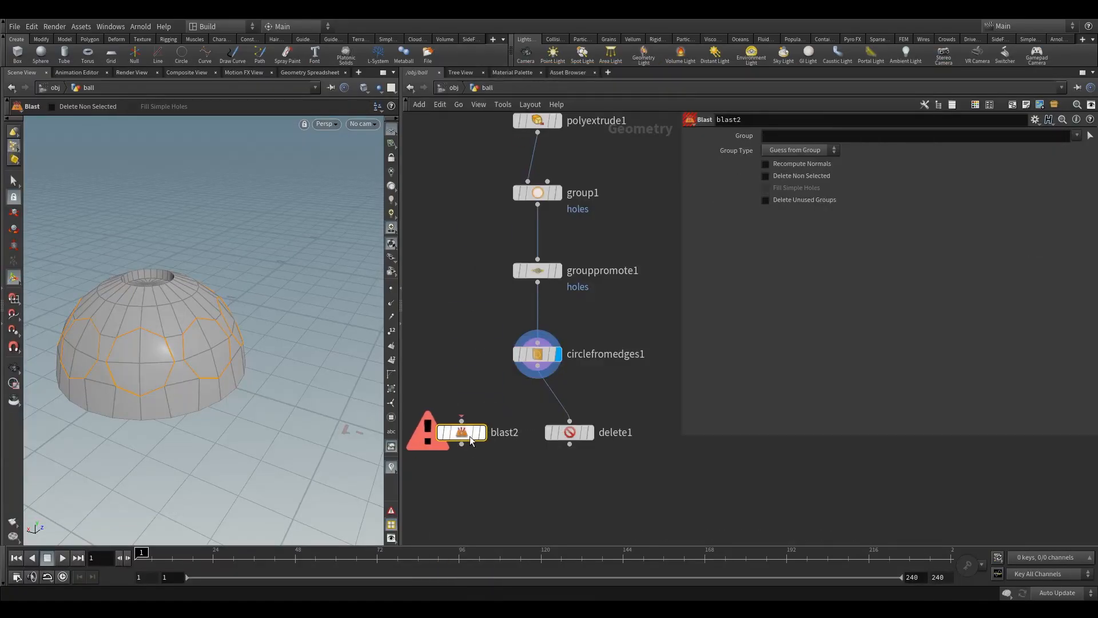
Step: Display the Delete node's result and set its Group to holes
left_click(569, 444)
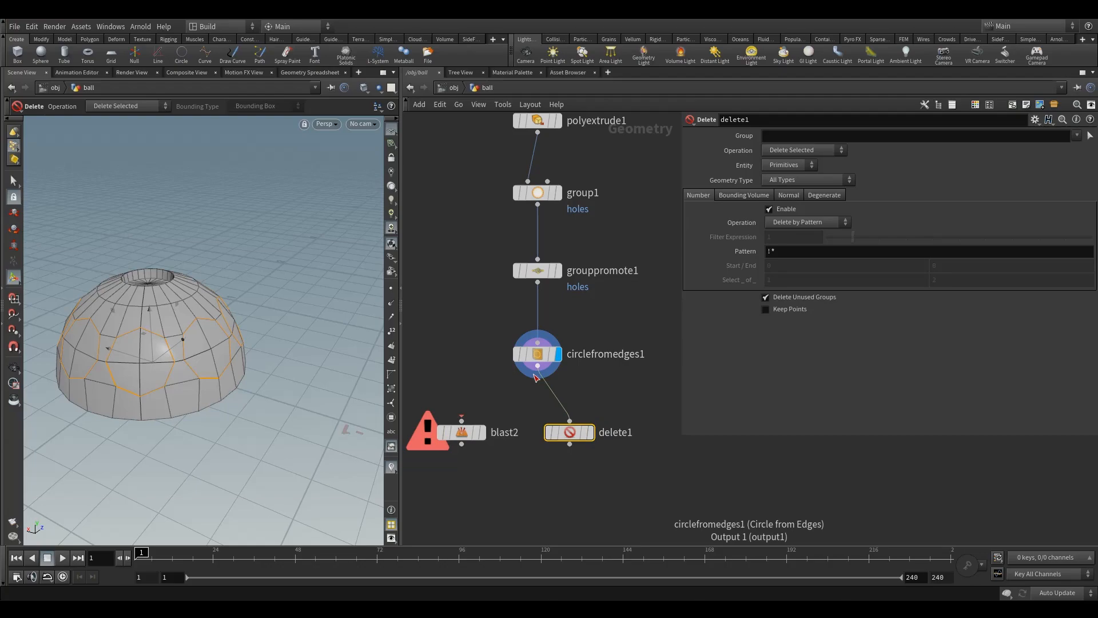
left_click(590, 432)
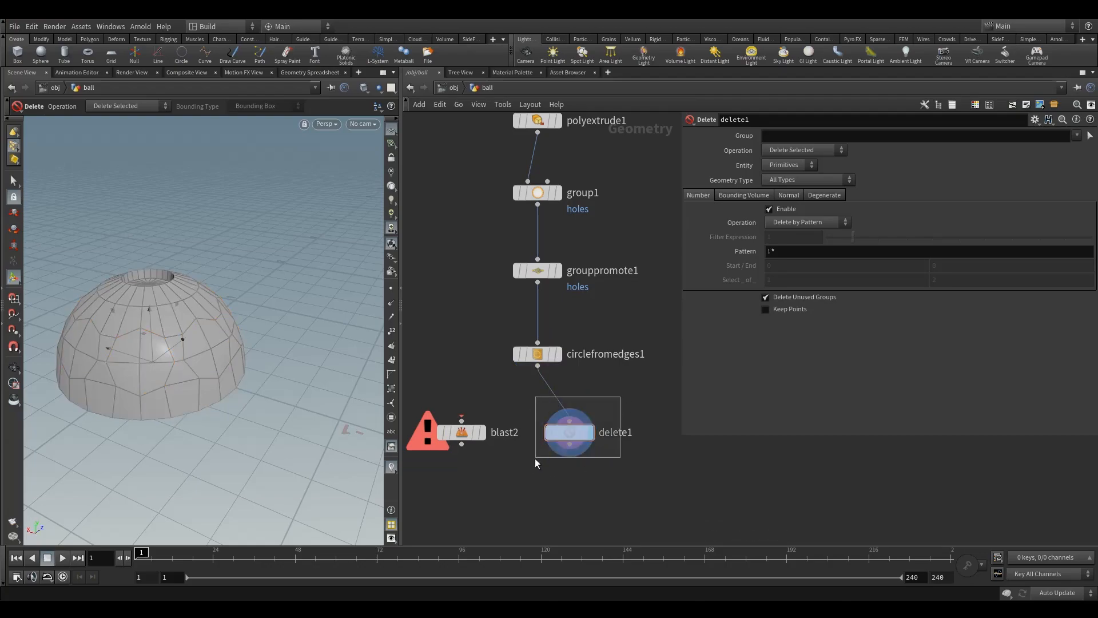
left_click(1078, 135)
left_click(1000, 172)
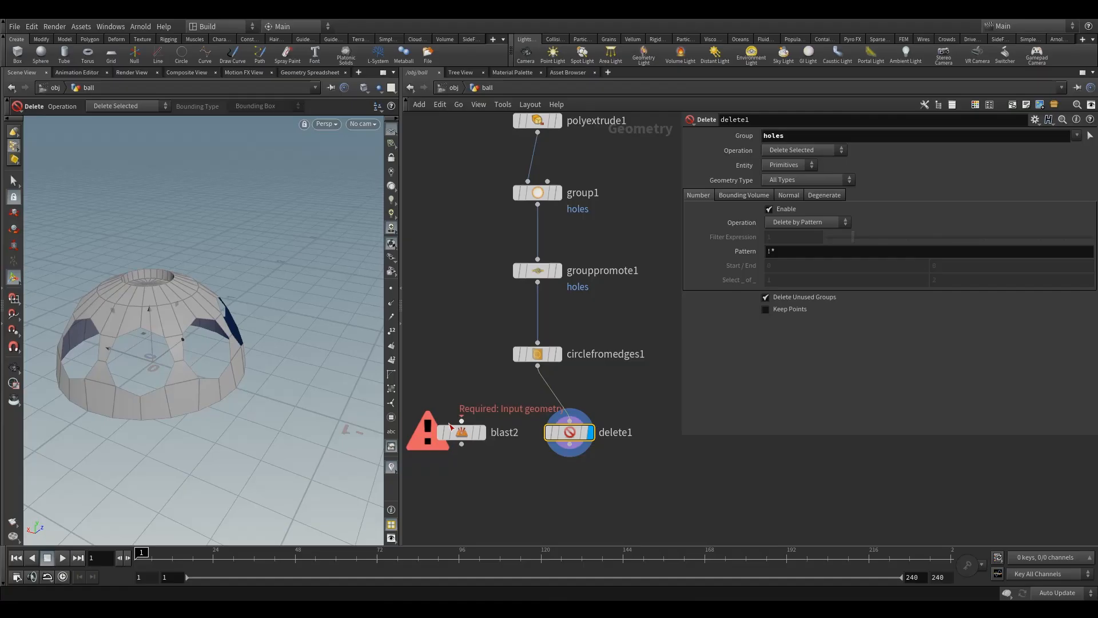
Step: Connect the Circle from Edges node to the Blast node, display the Blast node and set its Group to holes
left_click(494, 407)
left_click(462, 431)
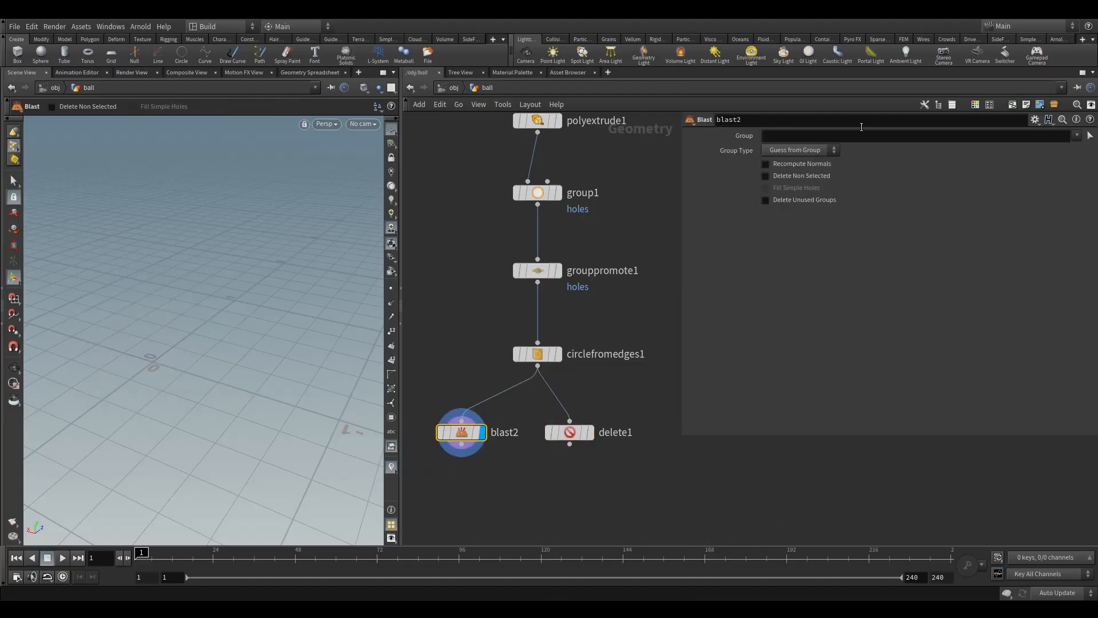
left_click(1077, 135)
left_click(996, 170)
Step: Remove the Delete node and place the Blast node directly below the Circle from Edges node
mouse_move(455, 435)
left_click(569, 431)
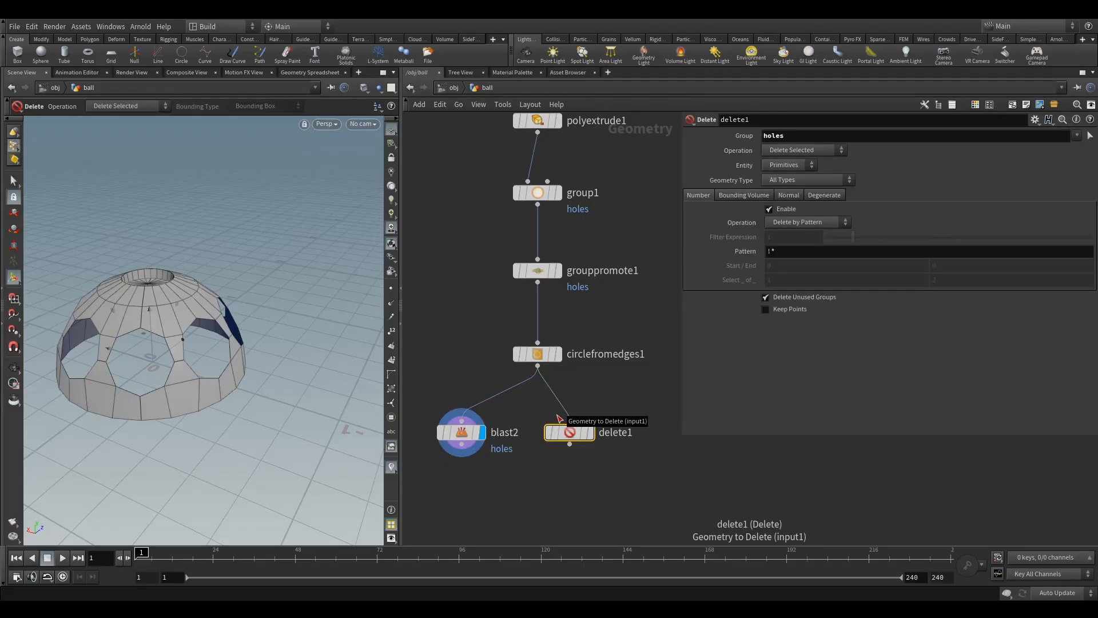
key("Delete")
left_click_drag(496, 436, 538, 429)
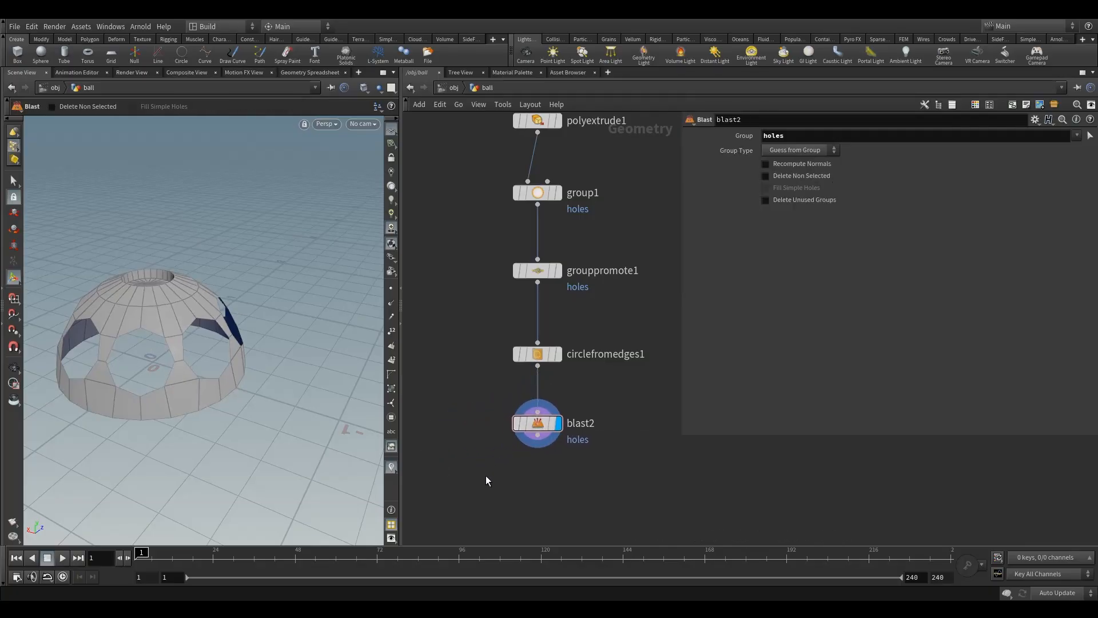
Step: Add a PolyExtrude node below the Blast node, connect the two and display its result
key("Tab")
type("poly")
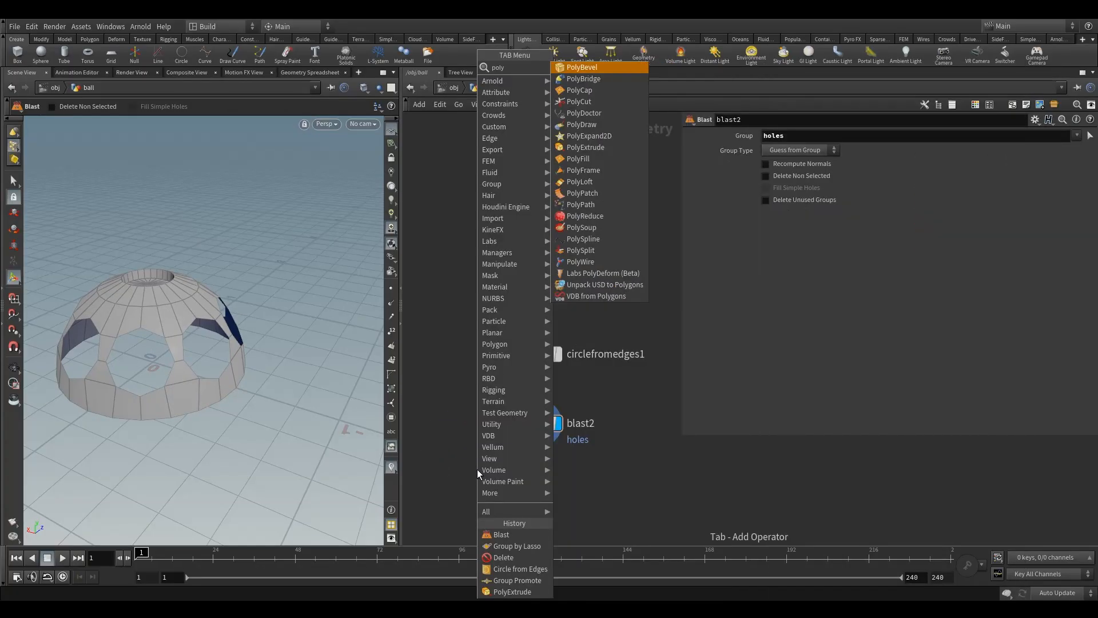
type("e")
left_click(590, 71)
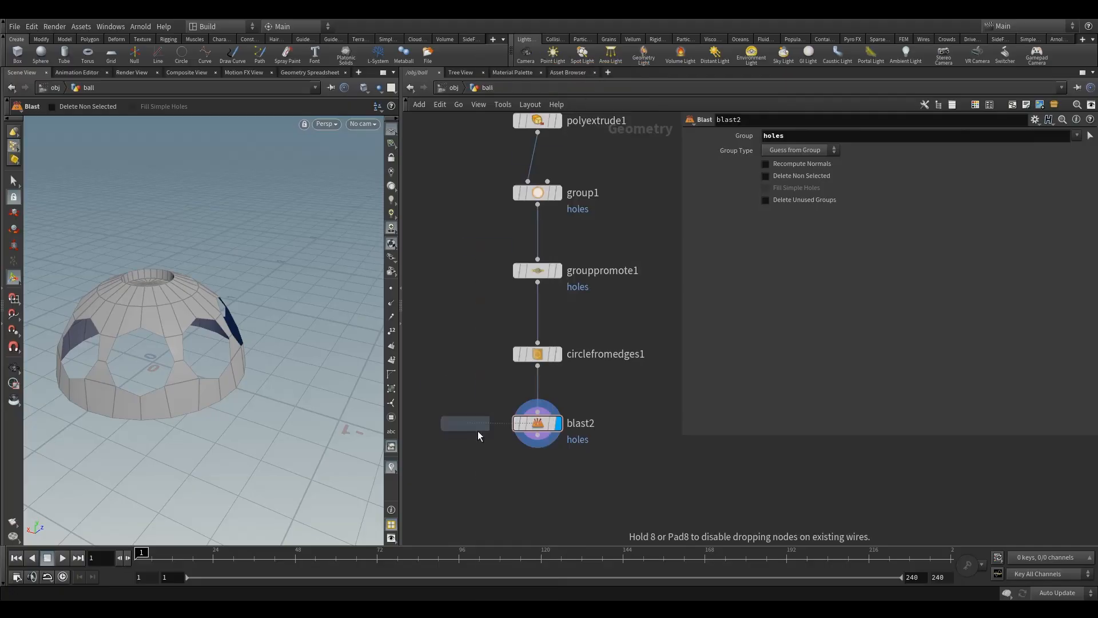
left_click(536, 499)
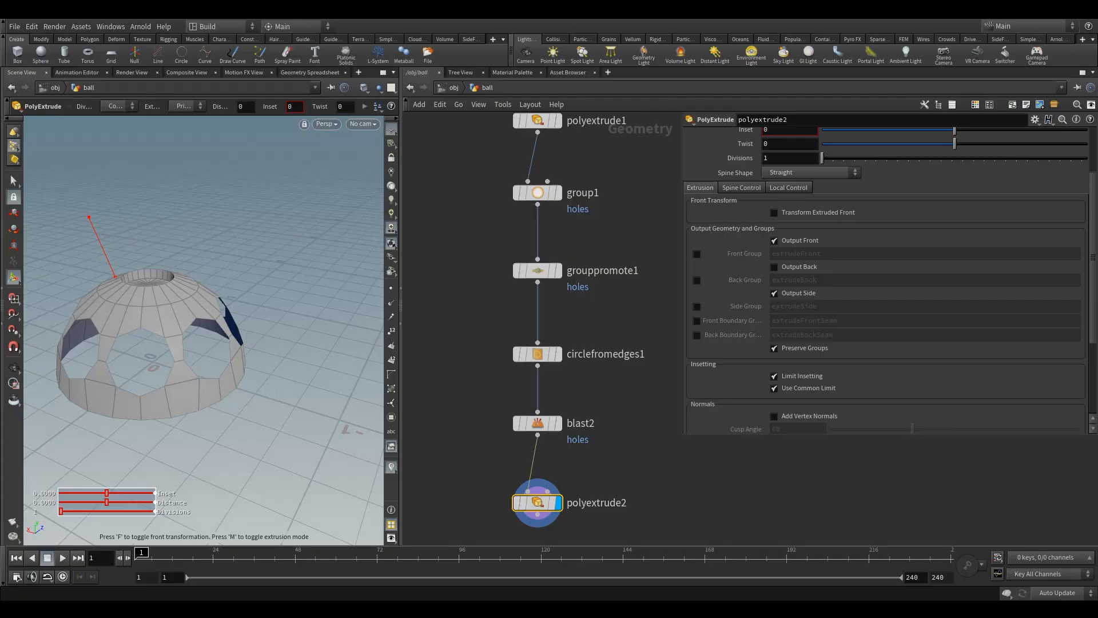
Step: Set the new PolyExtrude node's Distance to -0.1 and enable Output Back to give the perforated shell thickness
scroll(830, 203, "up", 5)
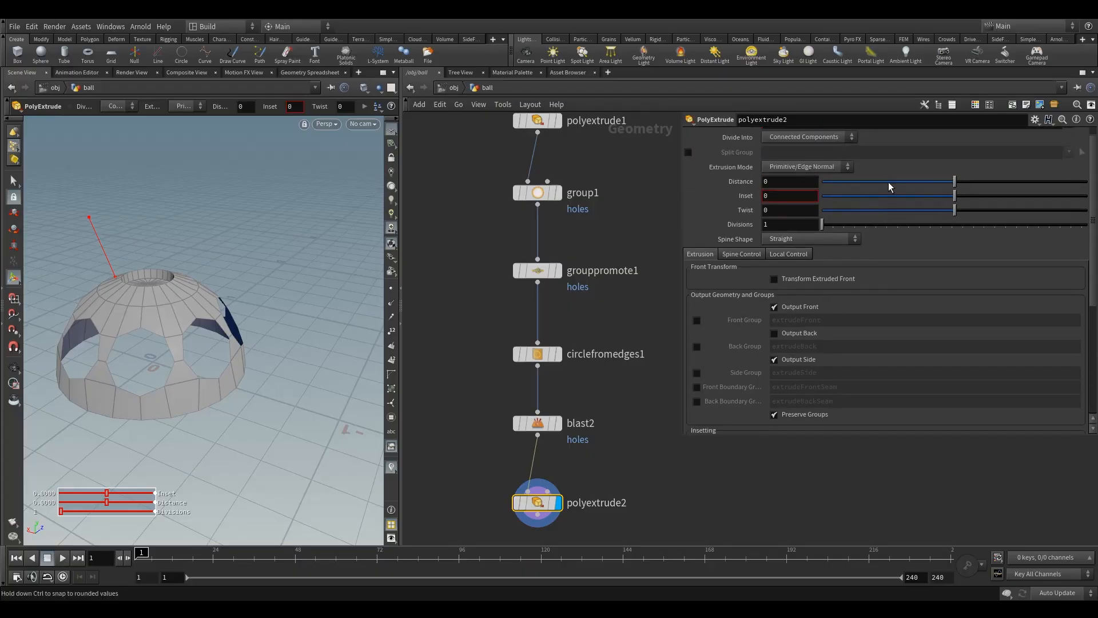
middle_click_drag(778, 181, 767, 184)
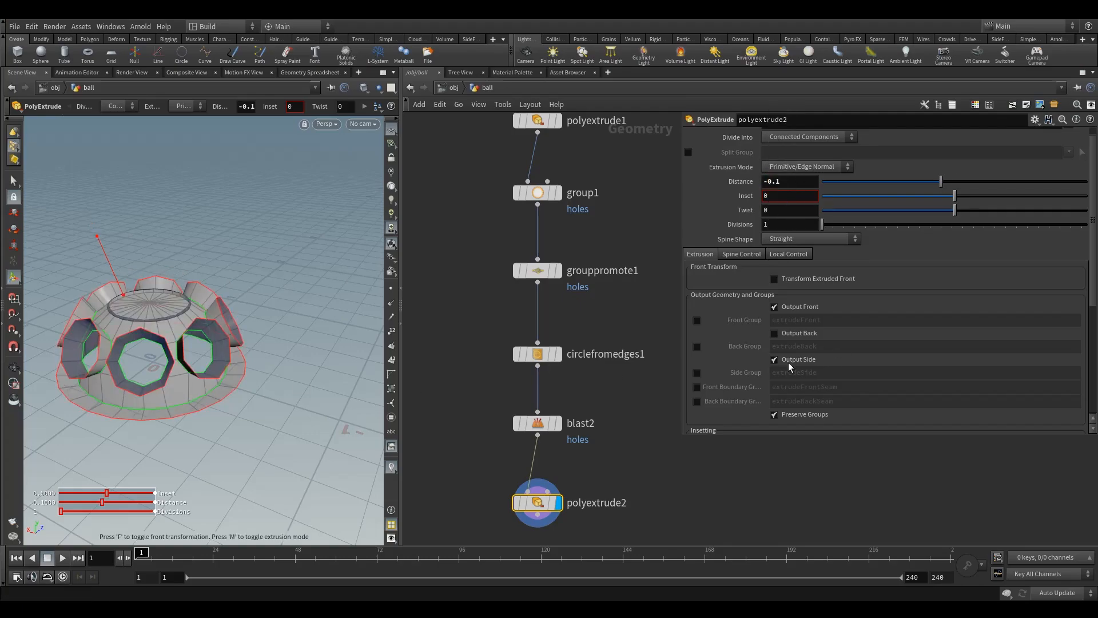
left_click_drag(151, 327, 98, 323, "alt")
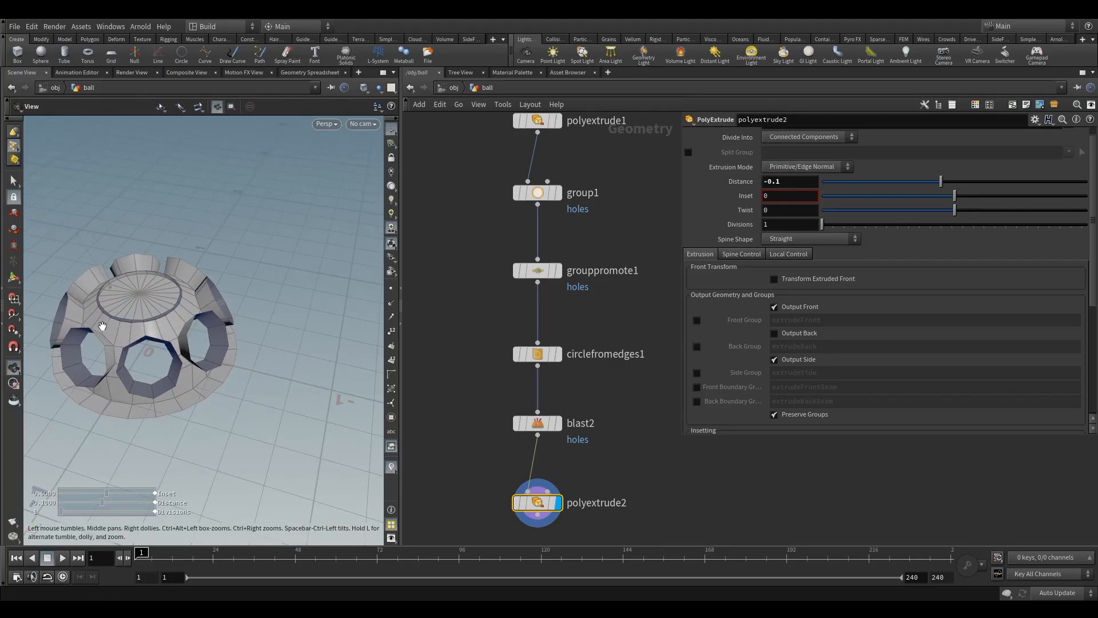
left_click(798, 331)
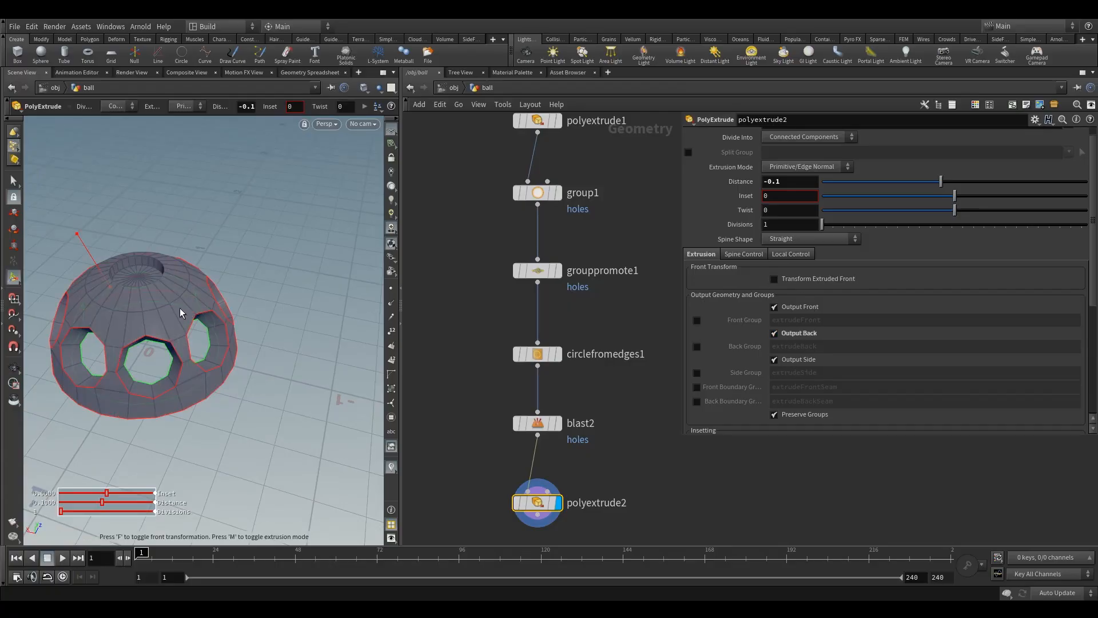
key("Escape")
mouse_move(172, 312)
left_mouse_down()
mouse_move(144, 284)
mouse_move(167, 309)
left_mouse_up()
right_click_drag(172, 300, 291, 269, "alt")
left_click_drag(221, 310, 223, 291, "alt")
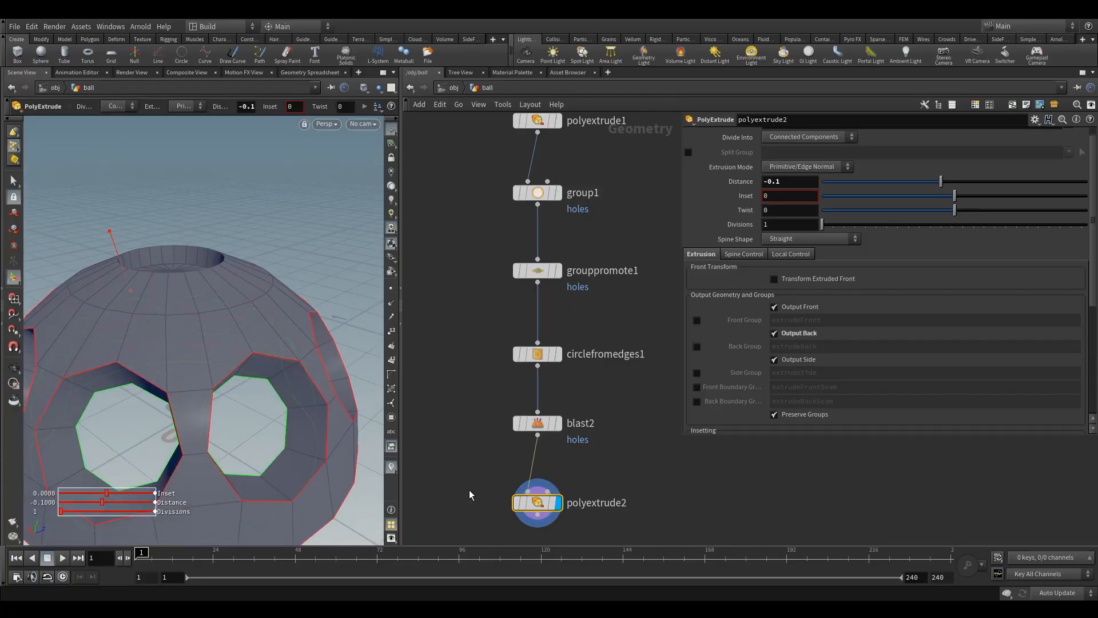
Step: Add a Reverse node below the second PolyExtrude node, connect the two and display its result
middle_click_drag(471, 519, 503, 420)
key("Tab")
type("re")
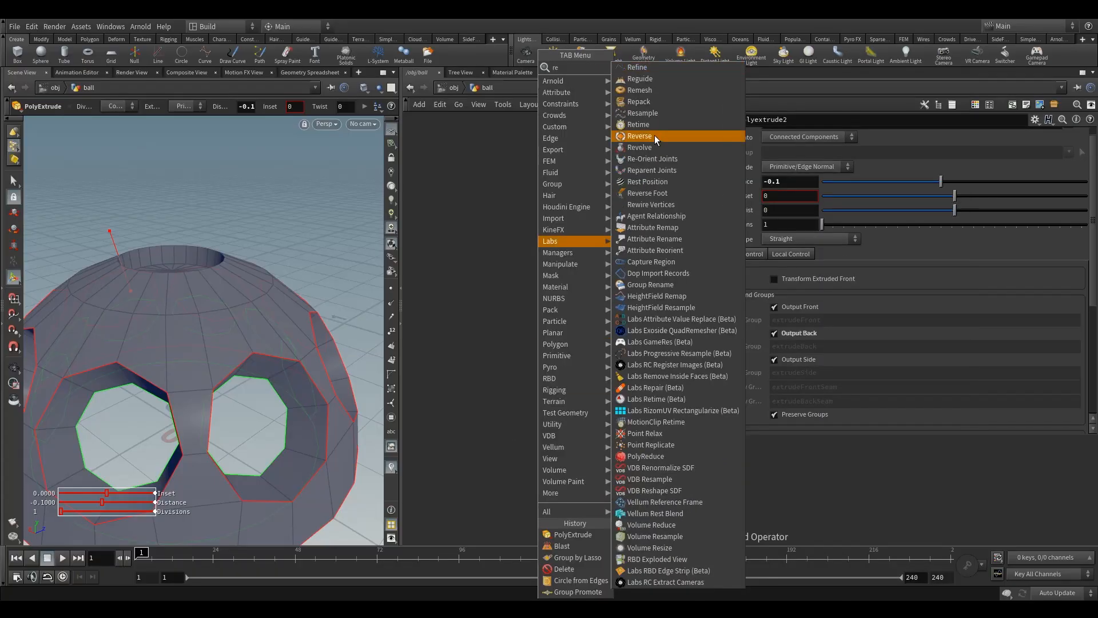
left_click(652, 135)
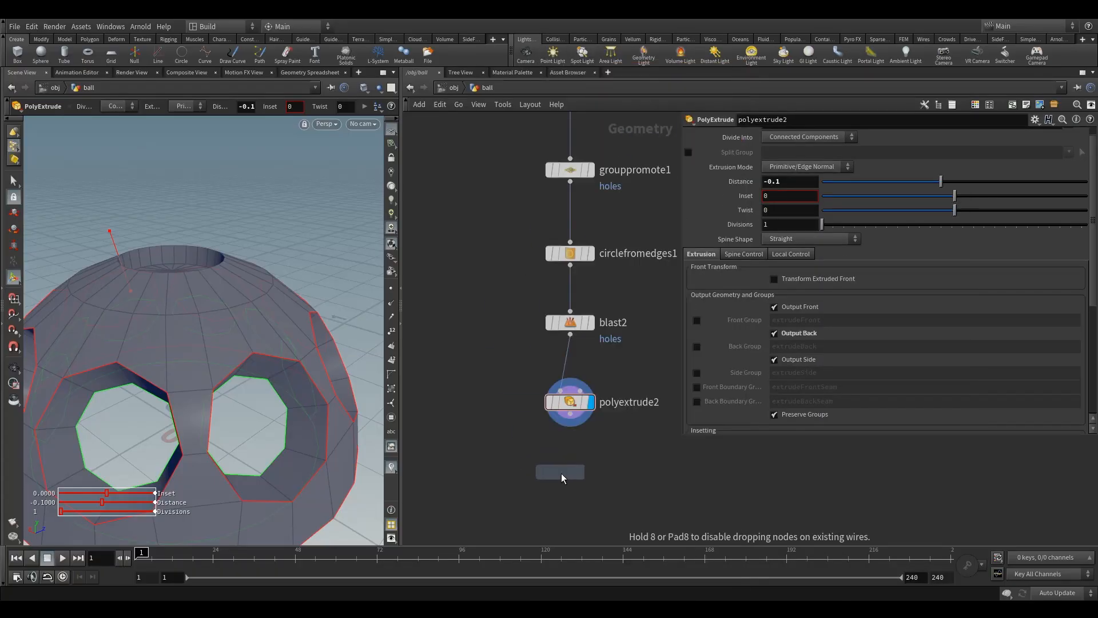
left_click(560, 471)
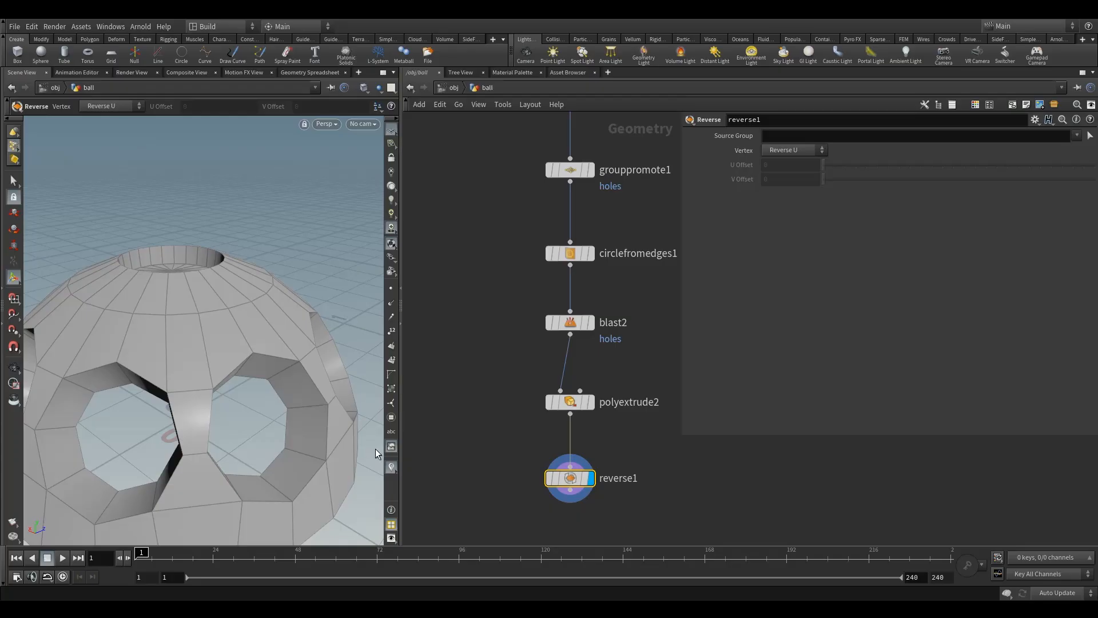
scroll(282, 352, "down", 5)
mouse_move(201, 397)
left_mouse_down("alt")
mouse_move(189, 355)
mouse_move(208, 375)
mouse_move(183, 327)
mouse_move(192, 382)
left_mouse_up("alt")
Step: Reduce the shell thickness by setting the second PolyExtrude node's Distance to -0.05, and reselect the Reverse node
left_click(565, 403)
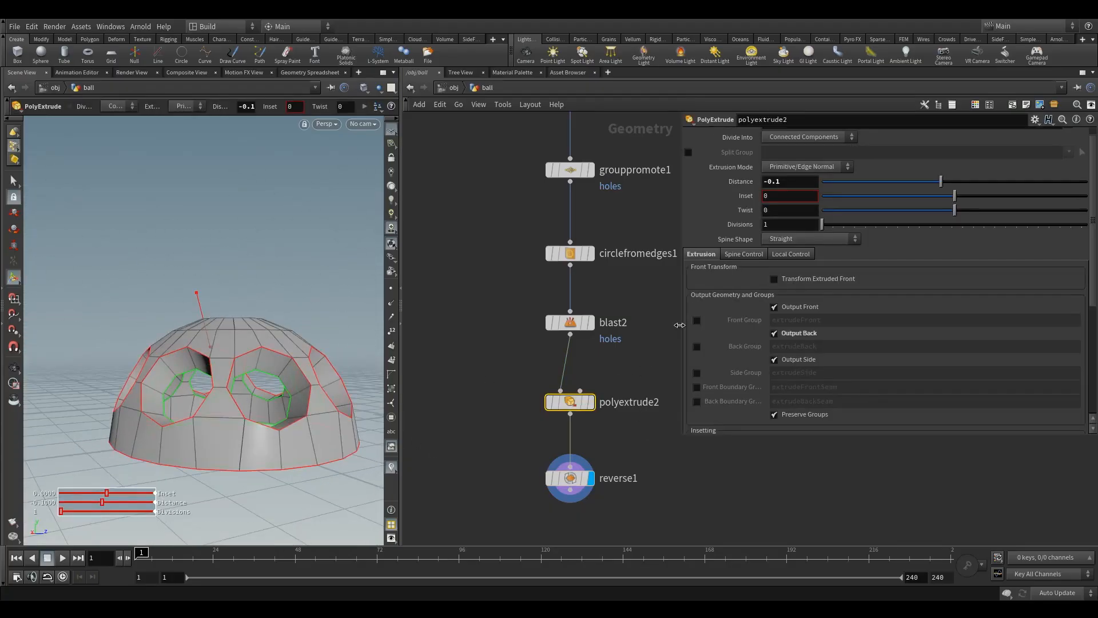
double_click(775, 181)
type("05")
key("Return")
left_click(565, 478)
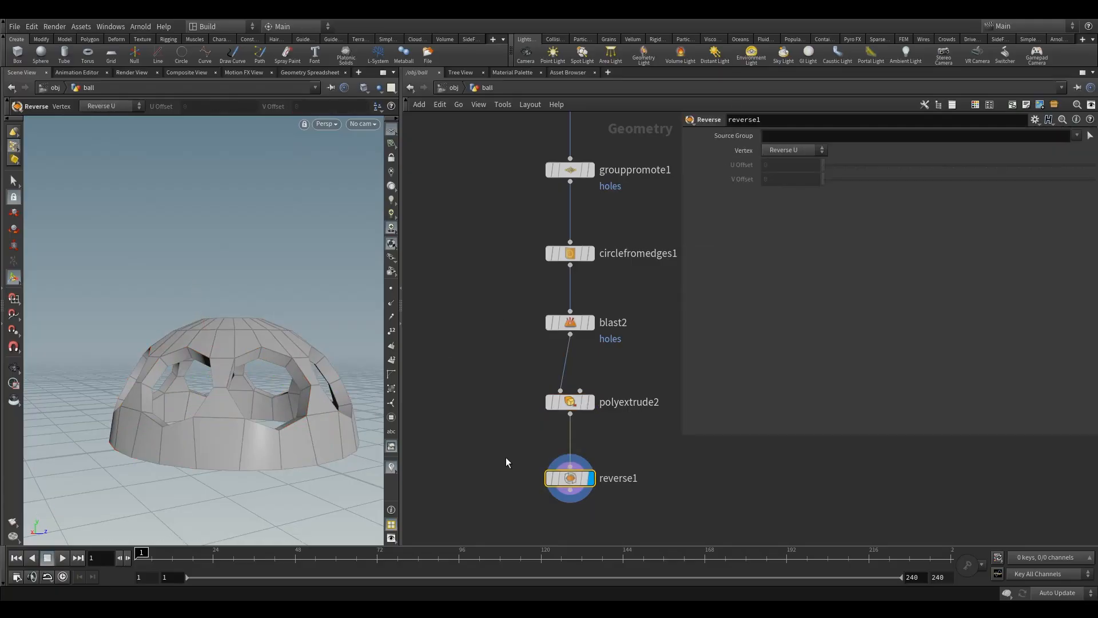
left_click_drag(248, 376, 255, 417, "alt")
middle_click_drag(255, 417, 228, 309, "alt")
right_click_drag(228, 309, 266, 369, "alt")
left_click_drag(266, 369, 265, 334, "alt")
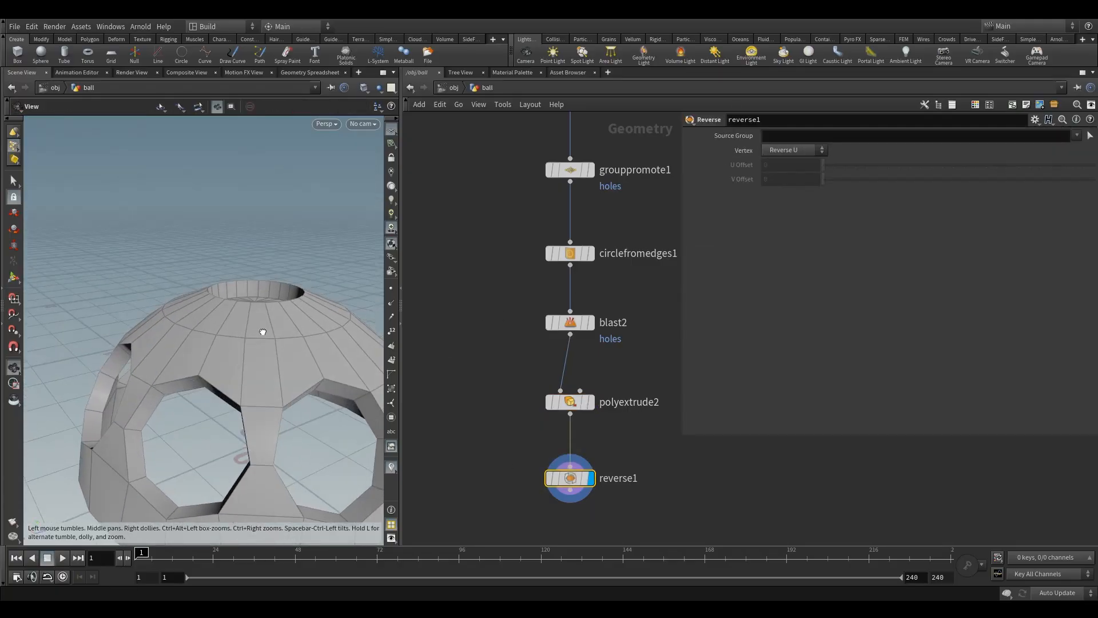
middle_click_drag(265, 334, 231, 290, "alt")
Step: Add a PolyBevel node below the Reverse node and connect the two
middle_click_drag(621, 437, 599, 342)
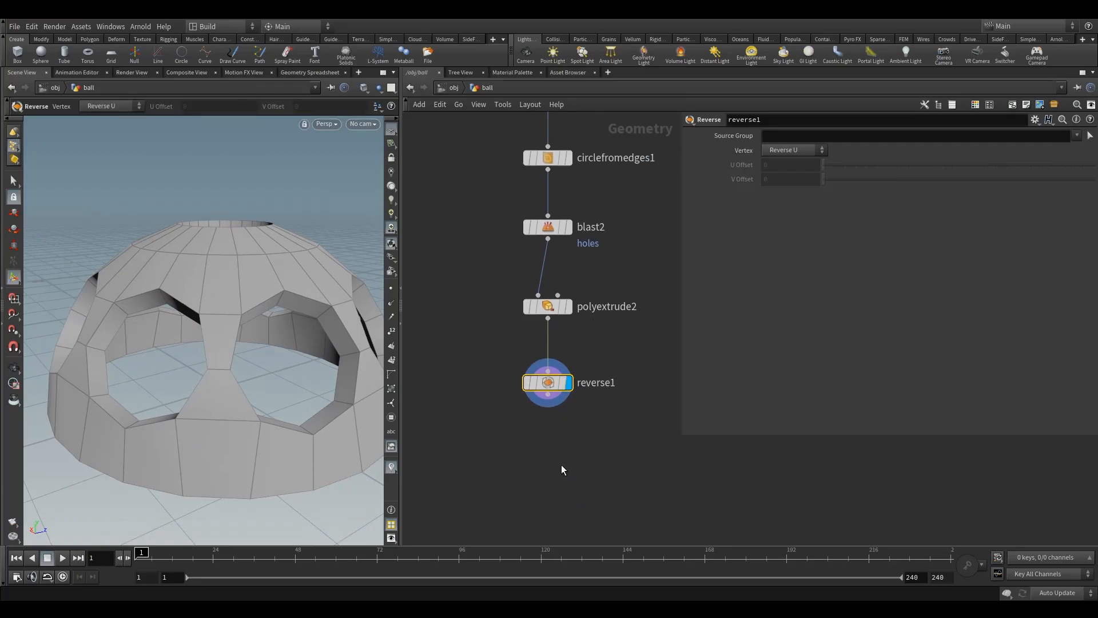
key("Tab")
type("poly")
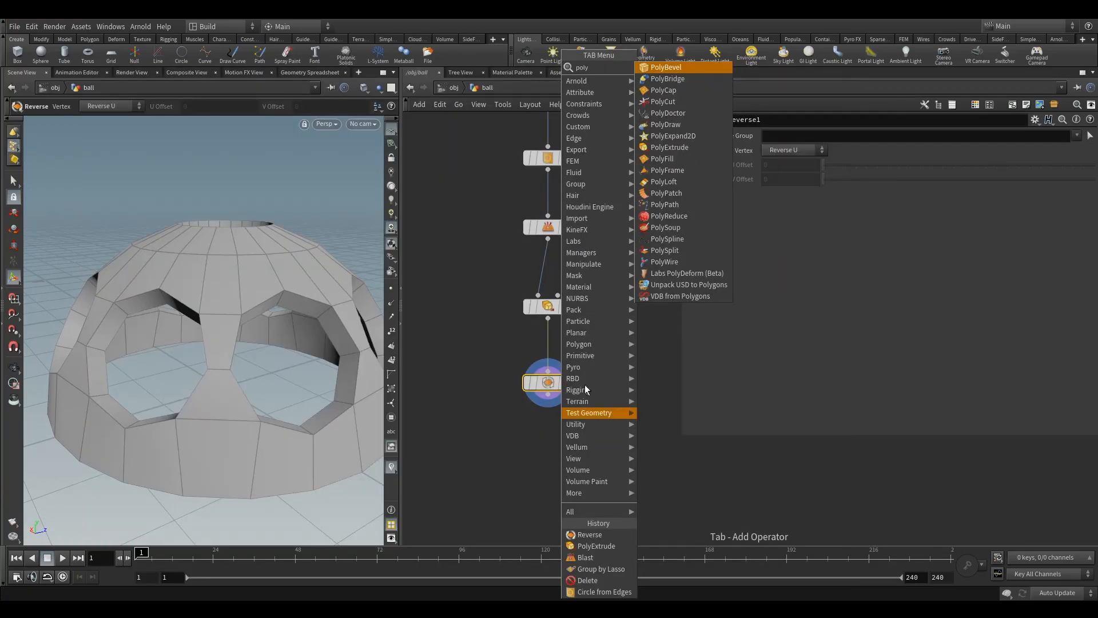
left_click(687, 70)
left_click(558, 461)
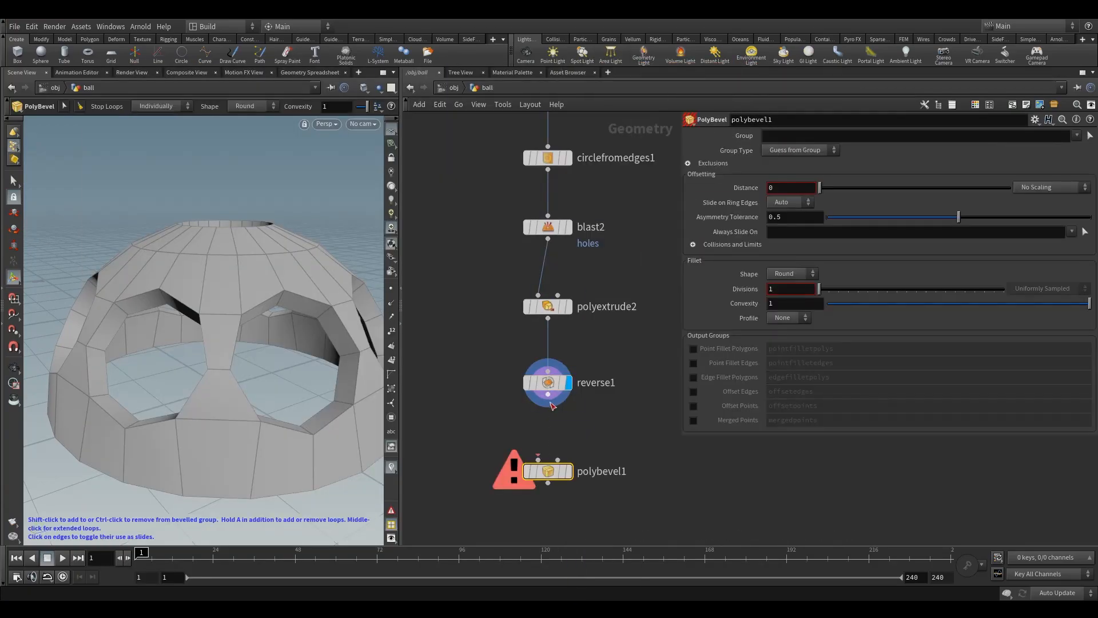
Step: Enable the Side Group, Front Boundary Group and Back Boundary Group outputs on the second PolyExtrude node
left_click(541, 307)
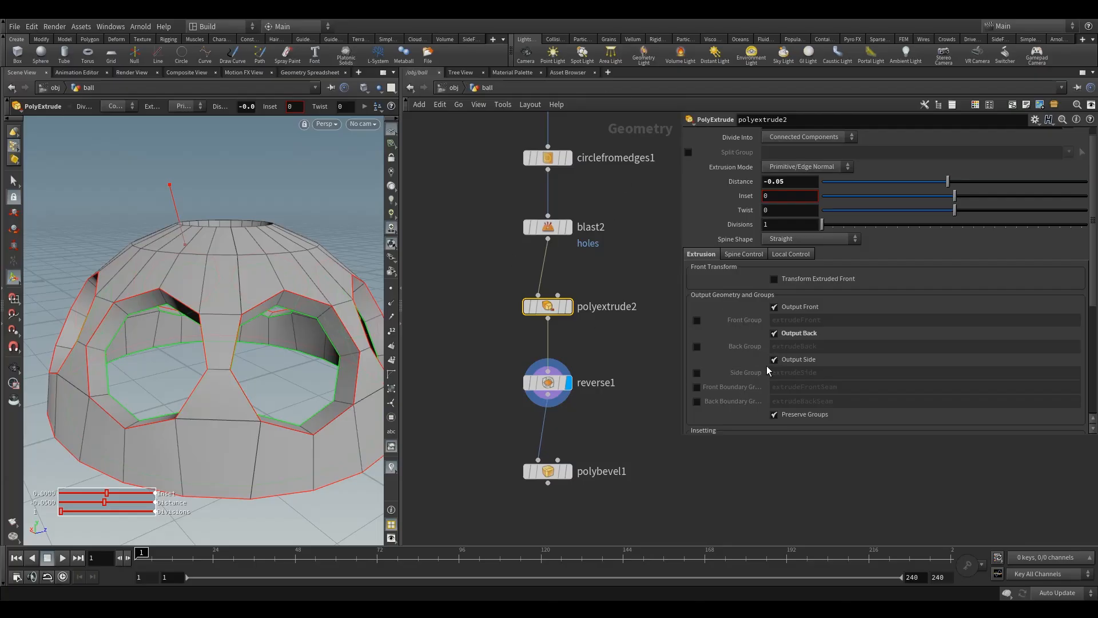
left_click(695, 374)
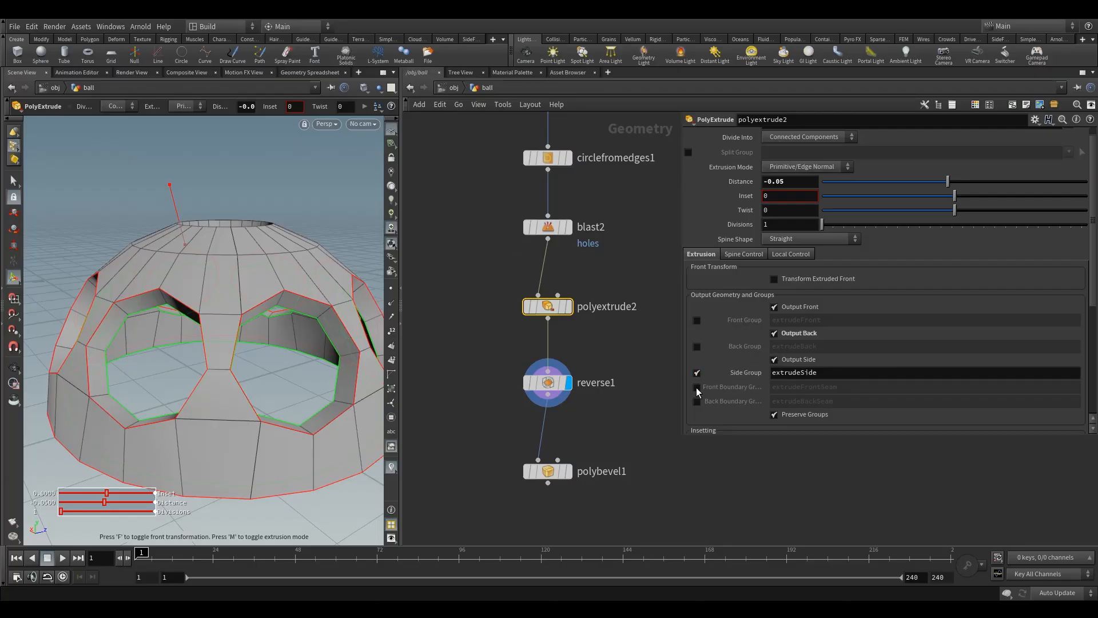
left_click(695, 387)
left_click(697, 401)
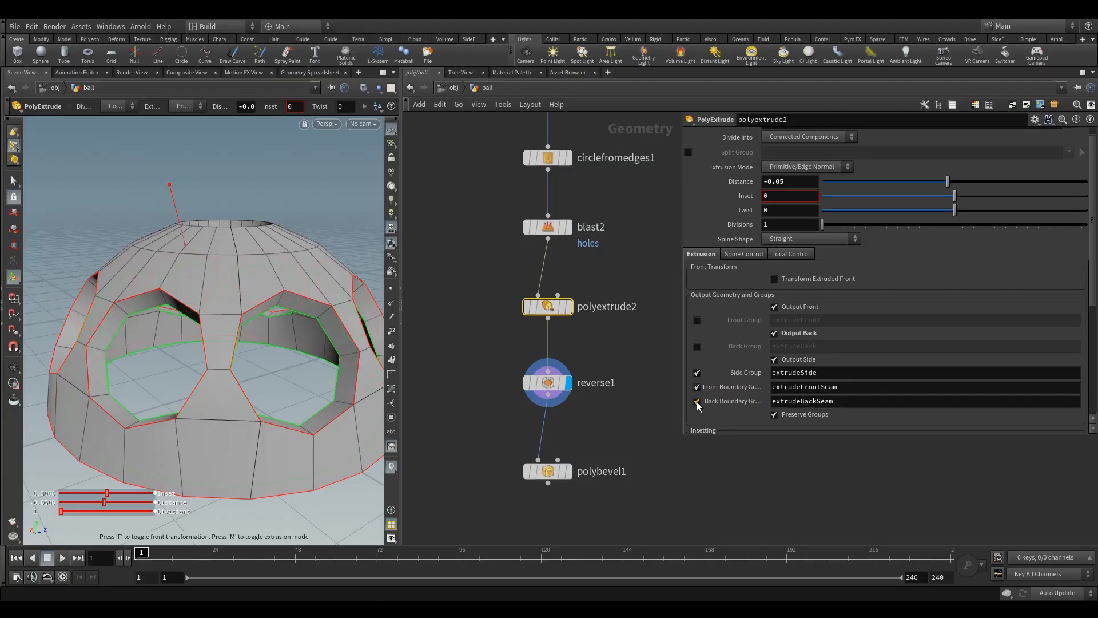
key("Down")
key("Down")
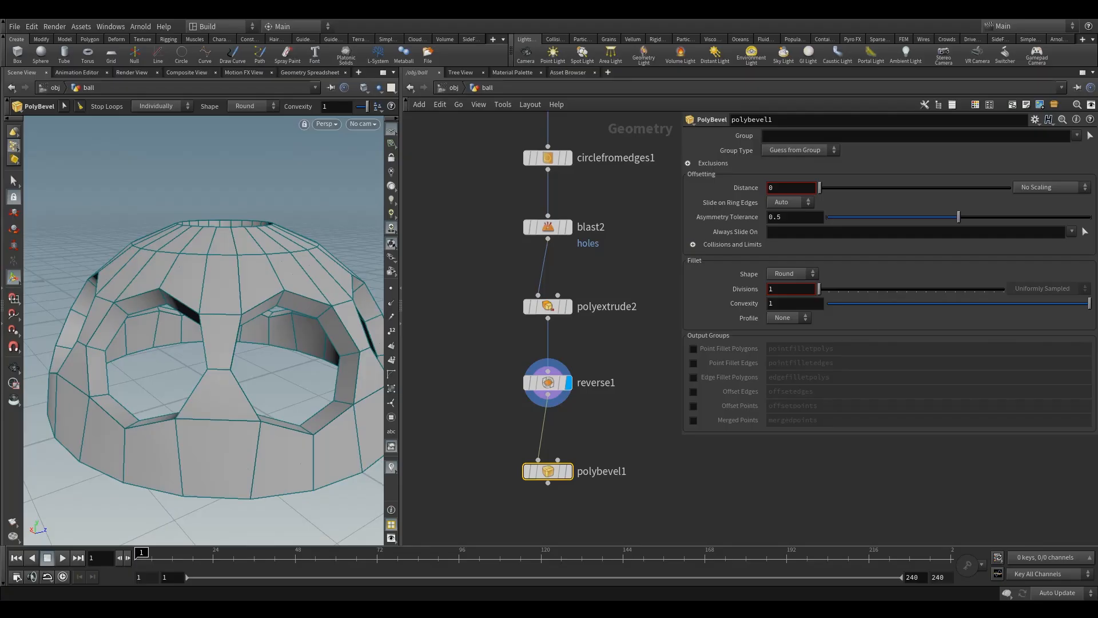
key("Up")
key("Up")
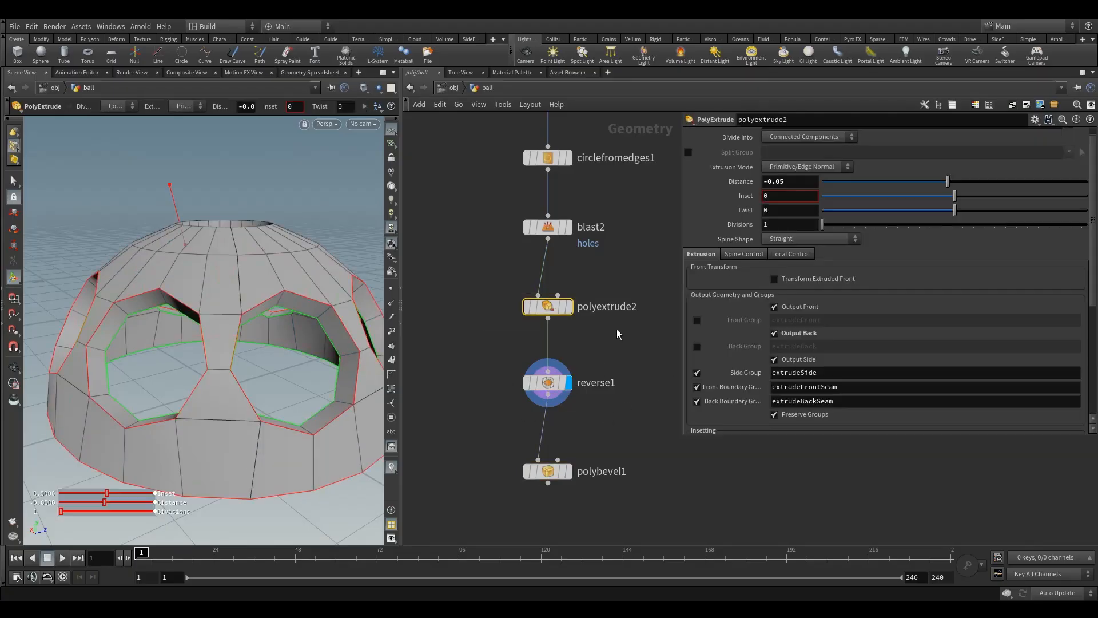
Step: Display the PolyBevel node's result and set its Distance to 0.015
left_click(545, 470)
left_click(573, 447)
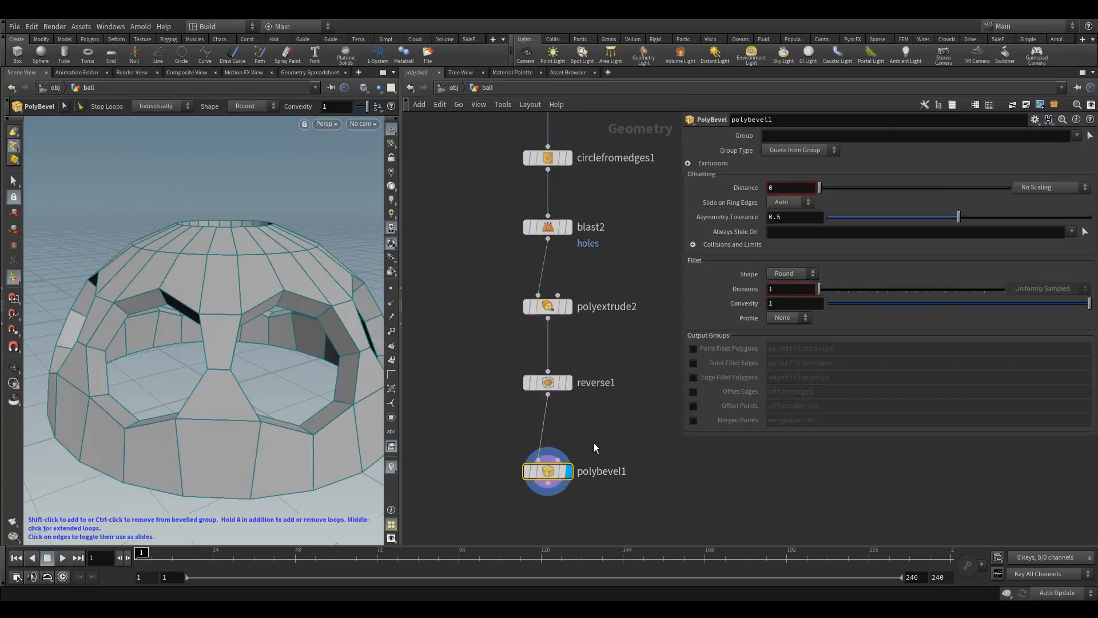
left_click_drag(820, 188, 823, 190)
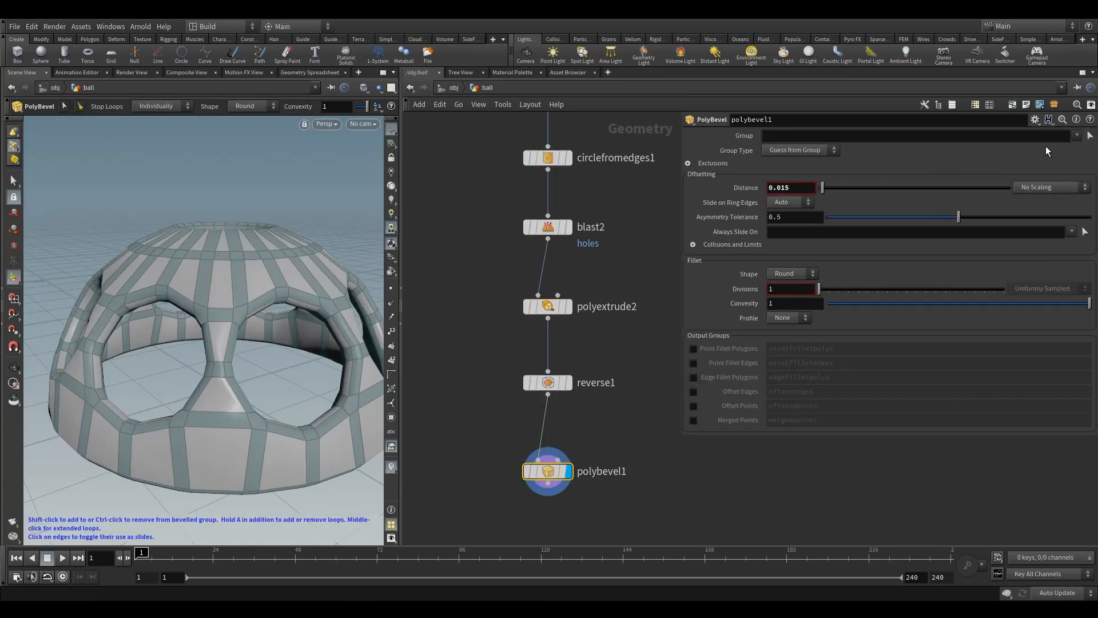
Step: Limit the PolyBevel to the extrudeBackSeam and extrudeFrontSeam groups
left_click(1078, 136)
left_click(1049, 180)
key("Escape")
mouse_move(266, 328)
left_mouse_down()
mouse_move(252, 360)
mouse_move(277, 338)
mouse_move(261, 301)
mouse_move(250, 326)
left_mouse_up()
key("Return")
left_click(1077, 136)
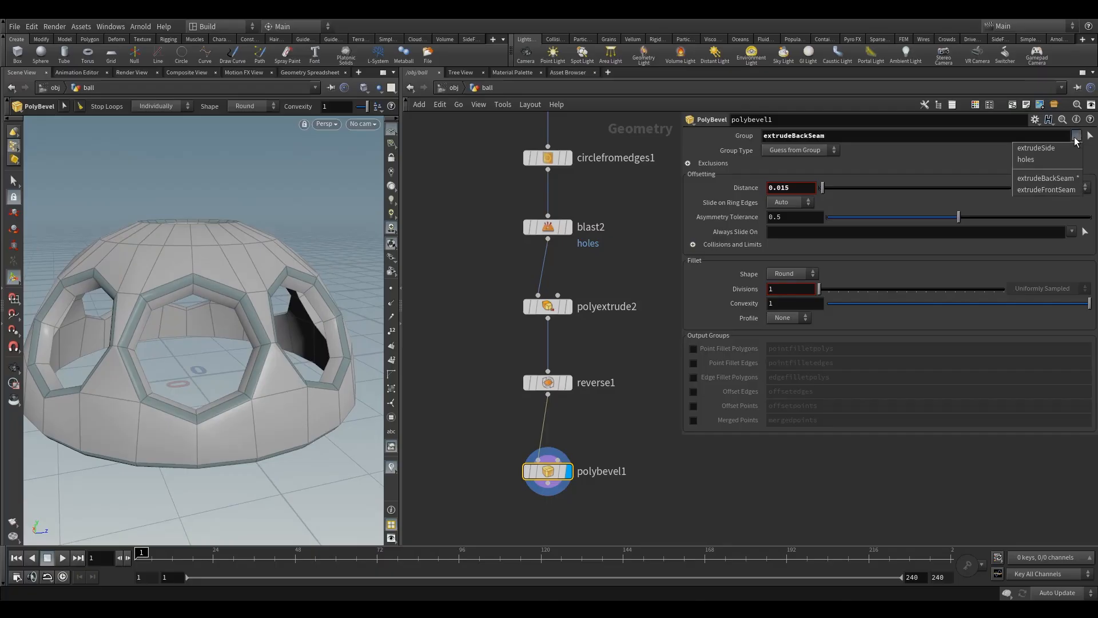
left_click(1044, 191)
key("Escape")
left_click_drag(288, 311, 238, 311)
right_click_drag(238, 311, 283, 286)
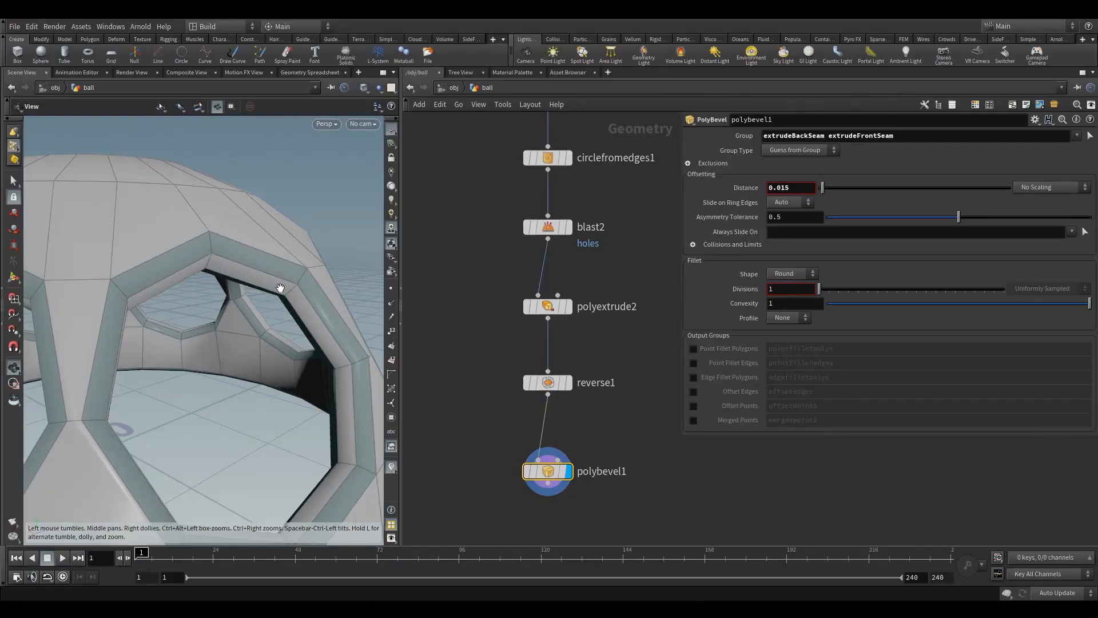
Step: Set the PolyBevel's Distance to 0.02 and its fillet Divisions to 2
left_click_drag(497, 443, 591, 506)
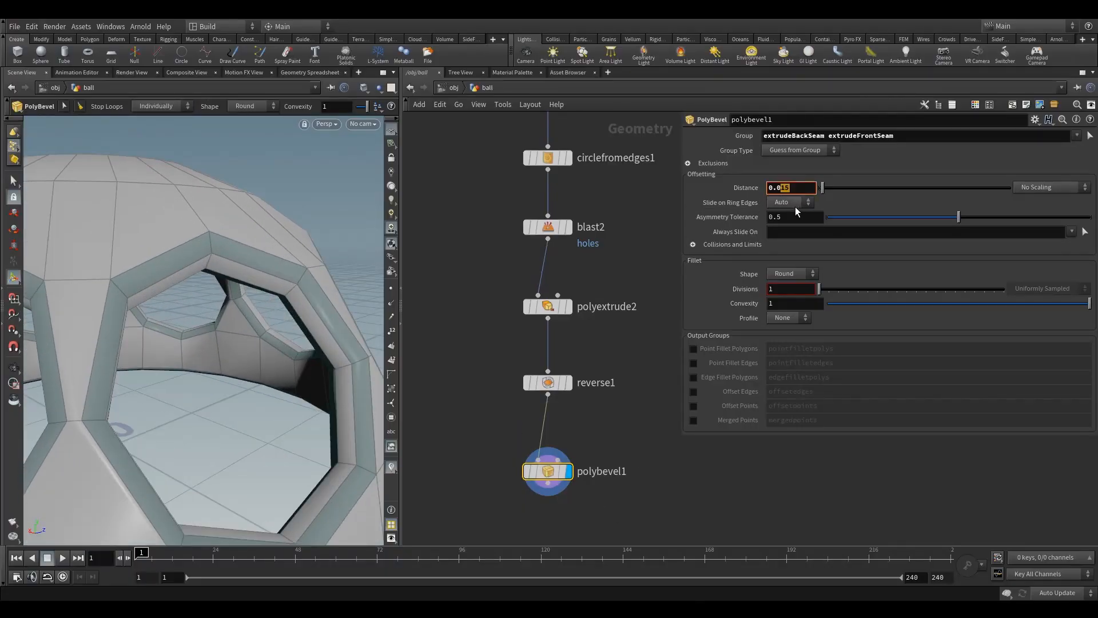
key("Return")
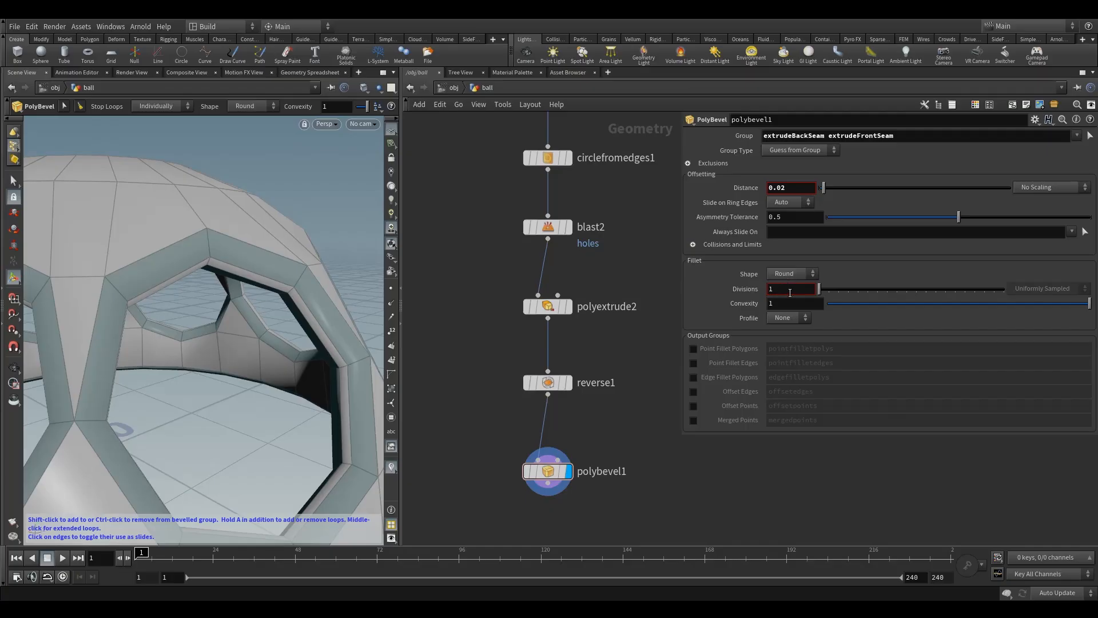
type("2")
key("Return")
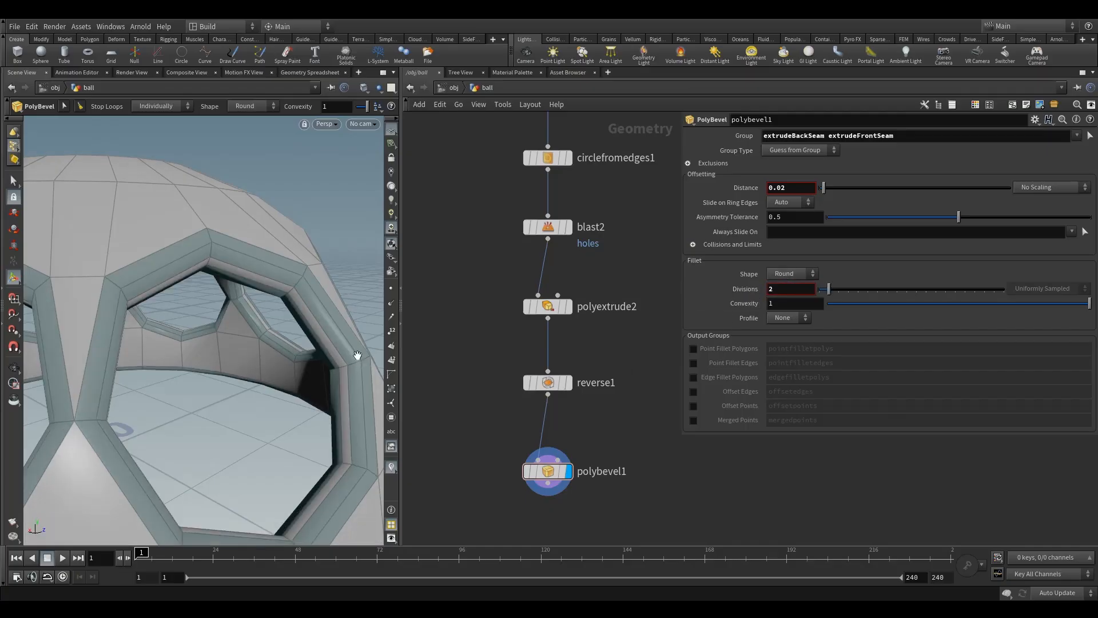
right_click_drag(358, 356, 263, 385, "alt")
mouse_move(263, 385)
left_mouse_down("alt")
mouse_move(250, 422)
mouse_move(260, 403)
left_mouse_up("alt")
key("Return")
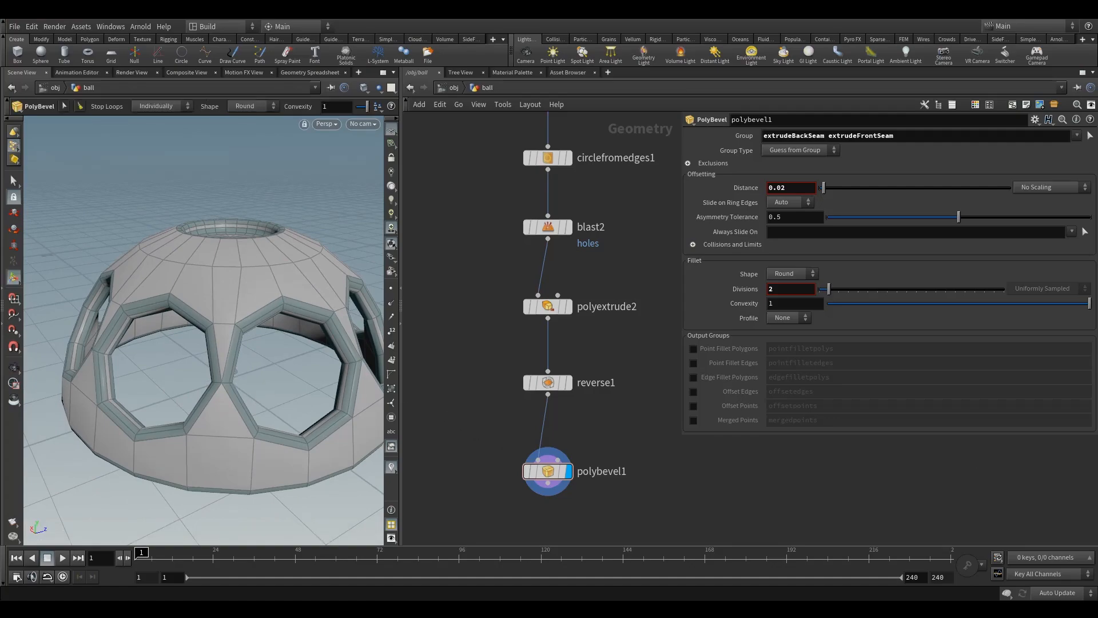